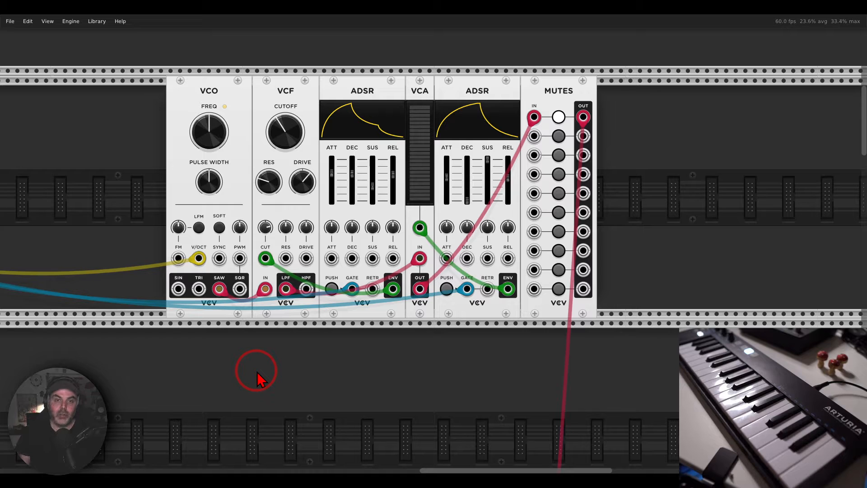
mouse_move(241, 68)
left_mouse_down()
mouse_move(216, 74)
mouse_move(233, 88)
mouse_move(259, 85)
mouse_move(258, 108)
left_mouse_up()
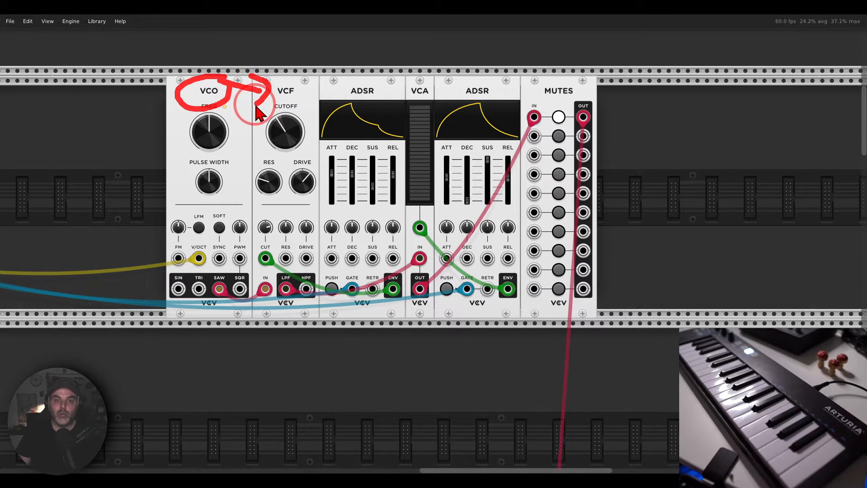
mouse_move(435, 79)
left_mouse_down()
mouse_move(399, 86)
mouse_move(443, 85)
left_mouse_up()
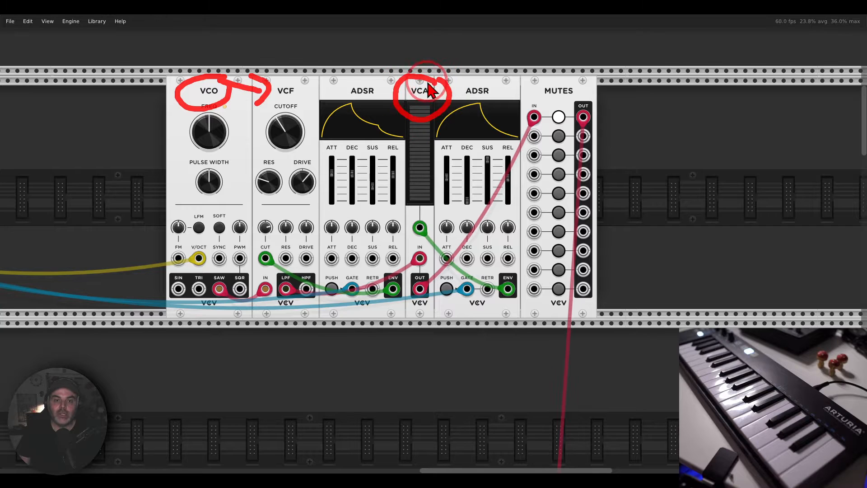
mouse_move(381, 85)
left_mouse_down()
mouse_move(338, 92)
mouse_move(347, 107)
mouse_move(301, 128)
mouse_move(313, 141)
left_mouse_up()
mouse_move(486, 81)
left_mouse_down()
mouse_move(487, 95)
mouse_move(425, 139)
left_mouse_up()
mouse_move(430, 118)
left_mouse_down()
mouse_move(430, 145)
mouse_move(440, 145)
left_mouse_up()
key("Escape")
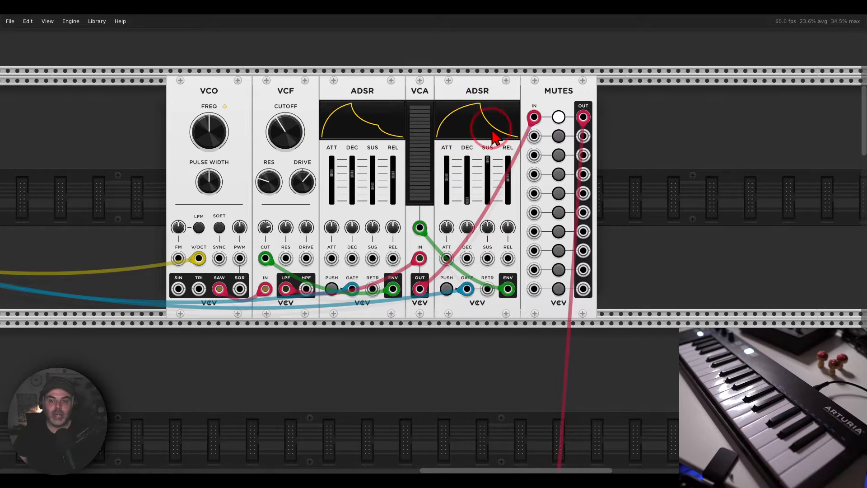
Unmute the first MUTES row to audition the single monophonic voice, and mute it again
left_click(559, 117)
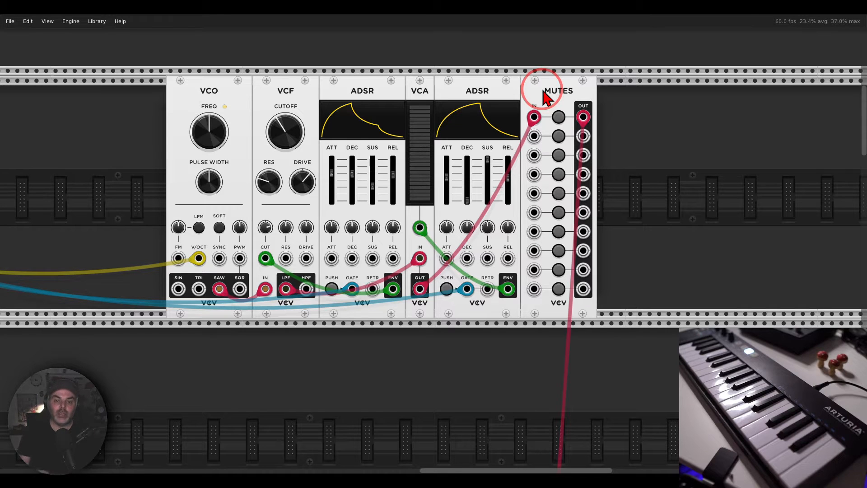
left_click(559, 117)
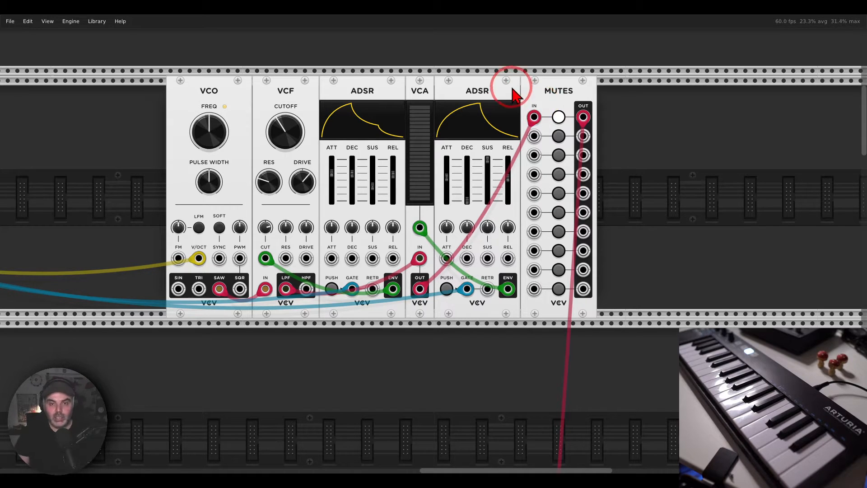
mouse_move(509, 81)
left_mouse_down()
mouse_move(255, 53)
mouse_move(213, 135)
mouse_move(508, 144)
mouse_move(510, 82)
left_mouse_up()
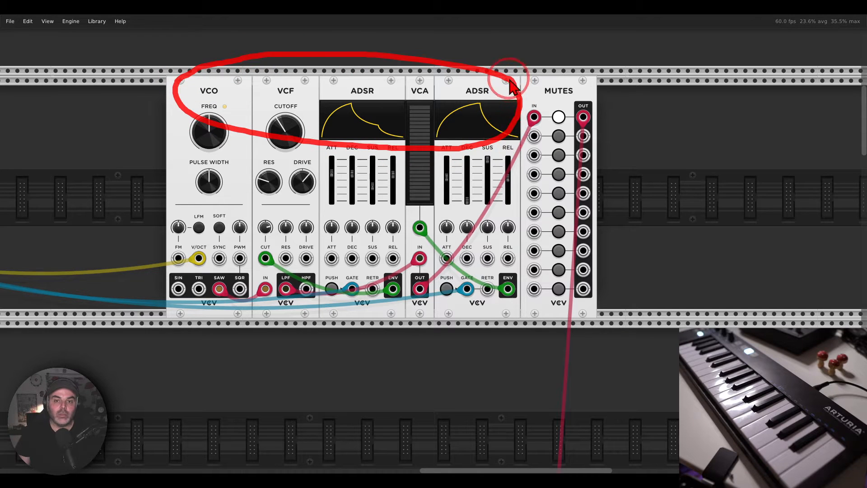
key("Escape")
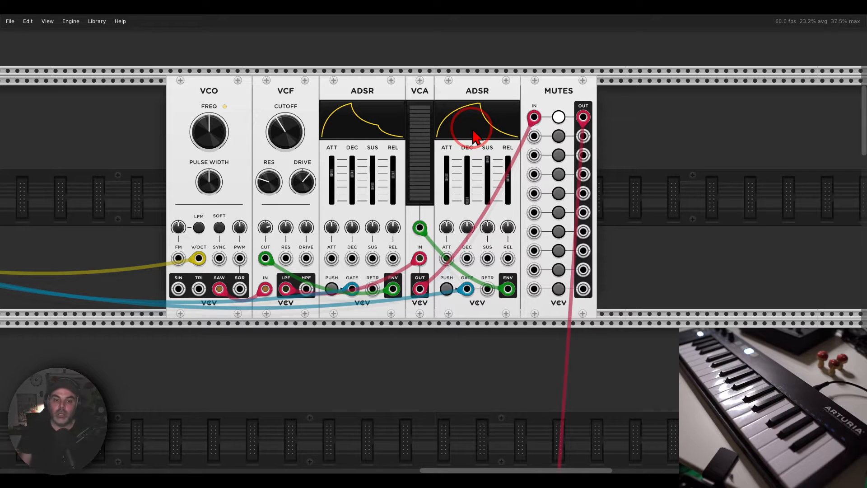
Examine the four duplicated VCO–VCF–ADSR–VCA voice chains that feed the VCA MIX module
scroll(472, 136, "down", 10)
scroll(386, 240, "down", 5)
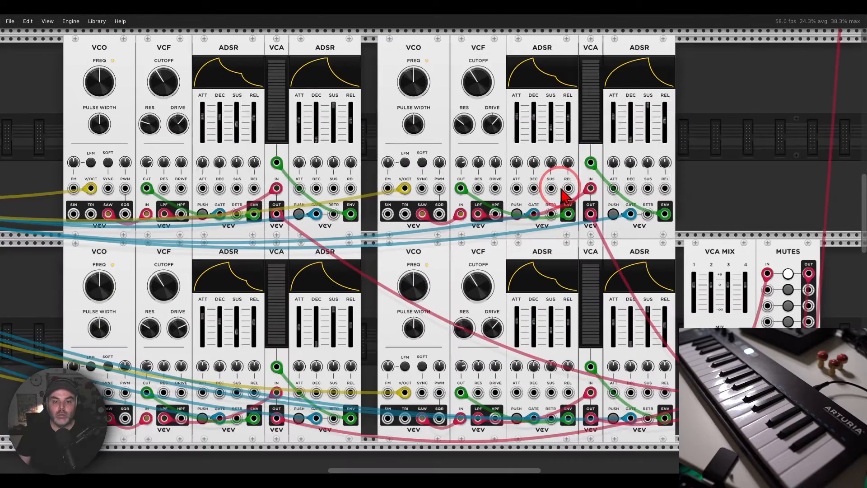
scroll(509, 227, "down", 5)
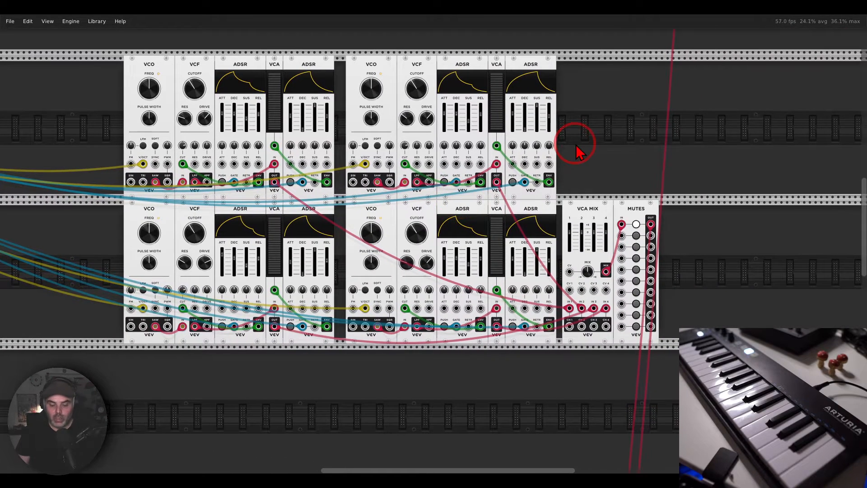
mouse_move(328, 50)
left_mouse_down()
mouse_move(234, 41)
mouse_move(155, 104)
mouse_move(323, 53)
left_mouse_up()
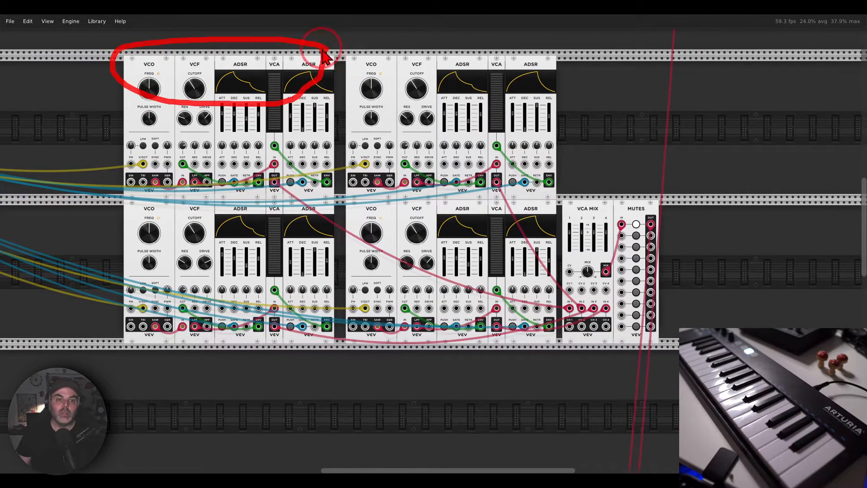
mouse_move(557, 35)
left_mouse_down()
mouse_move(414, 115)
mouse_move(564, 28)
left_mouse_up()
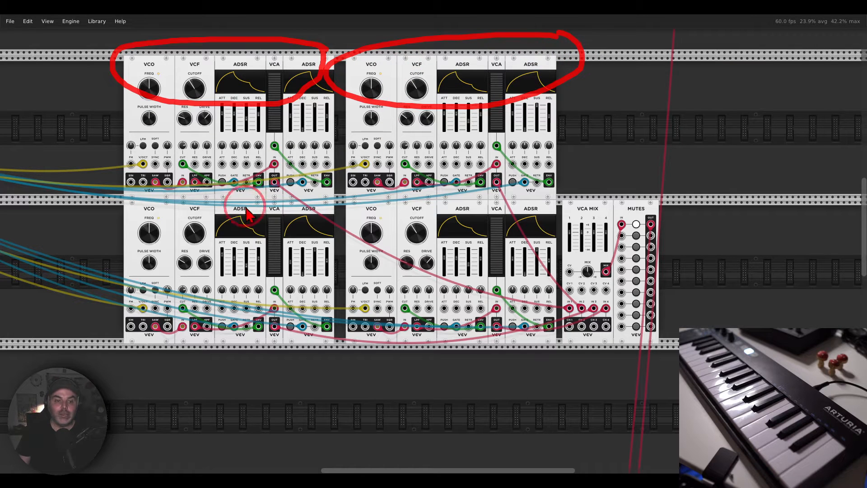
mouse_move(284, 195)
left_mouse_down()
mouse_move(135, 217)
mouse_move(317, 221)
left_mouse_up()
mouse_move(526, 192)
left_mouse_down()
mouse_move(413, 193)
mouse_move(501, 257)
mouse_move(521, 205)
left_mouse_up()
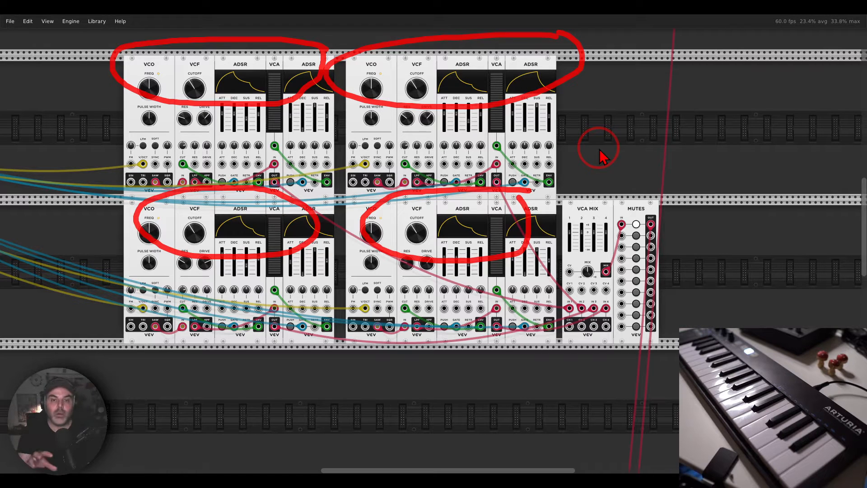
key("Escape")
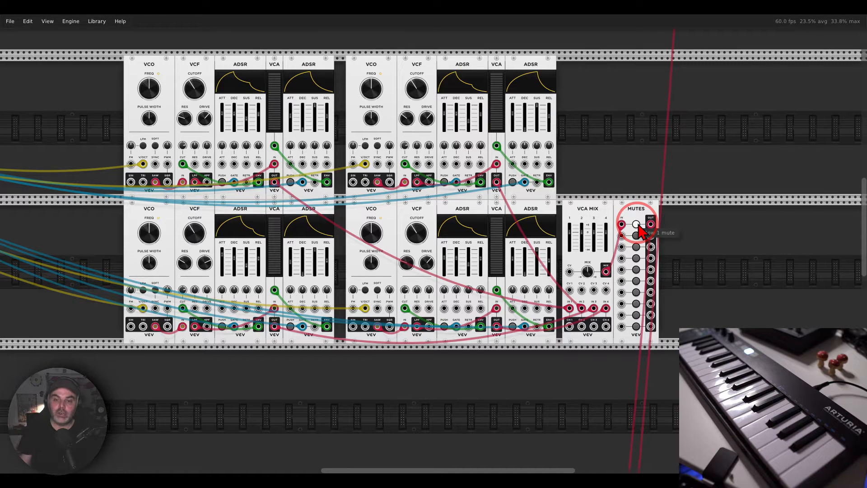
Unmute the first MUTES row of the single polyphonic voice below the four duplicated chains
scroll(632, 226, "down", 10)
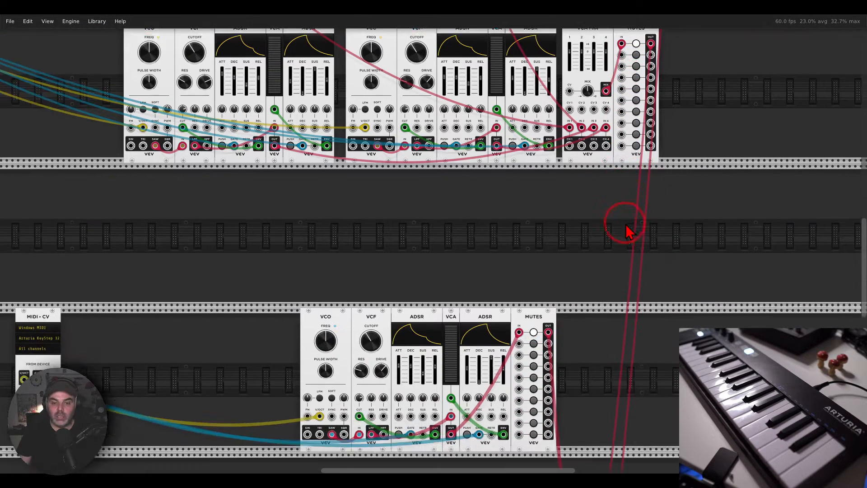
scroll(481, 294, "up", 3)
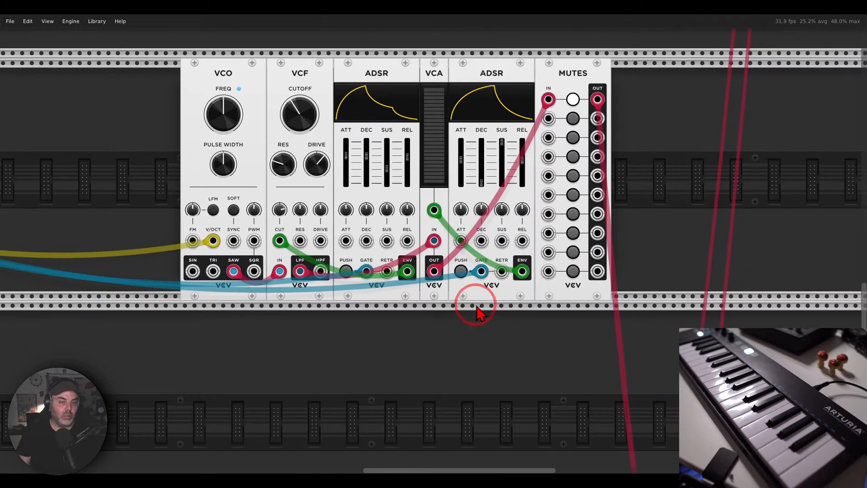
left_click_drag(485, 316, 481, 325)
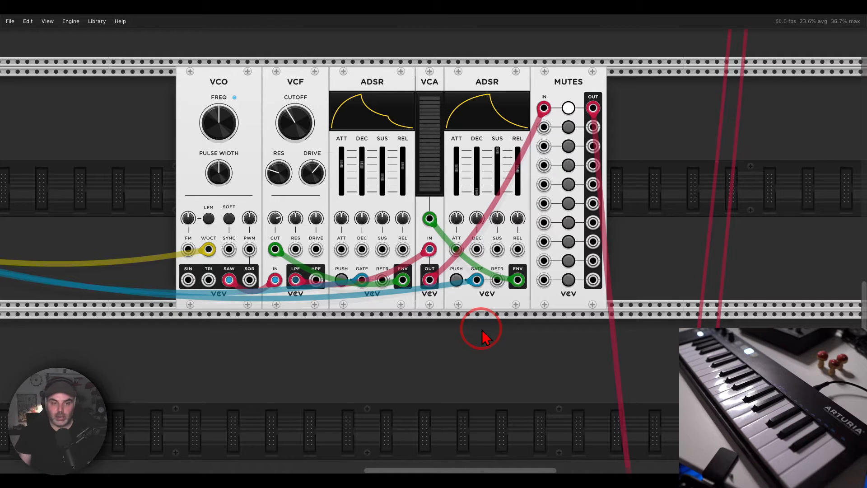
left_click(569, 107)
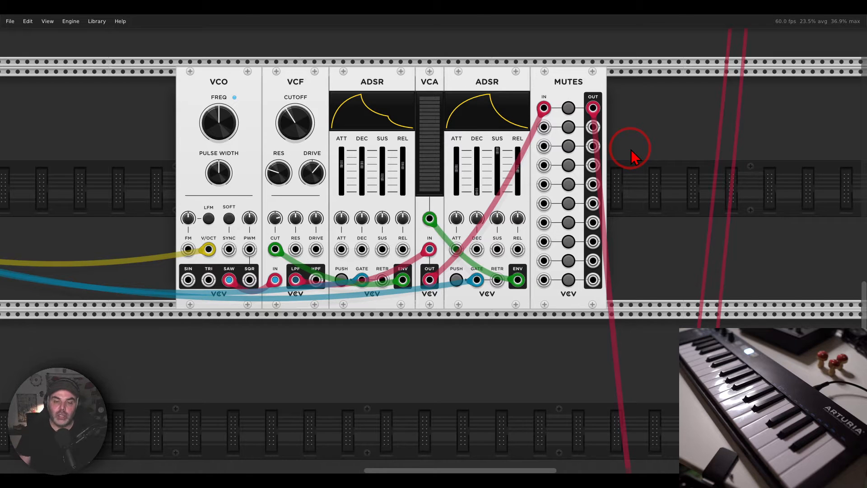
mouse_move(235, 68)
left_mouse_down()
mouse_move(197, 99)
mouse_move(236, 70)
left_mouse_up()
mouse_move(311, 68)
left_mouse_down()
mouse_move(277, 85)
mouse_move(299, 104)
mouse_move(312, 69)
left_mouse_up()
mouse_move(445, 70)
left_mouse_down()
mouse_move(421, 76)
mouse_move(446, 105)
mouse_move(449, 72)
left_mouse_up()
mouse_move(391, 67)
left_mouse_down()
mouse_move(344, 88)
mouse_move(393, 75)
left_mouse_up()
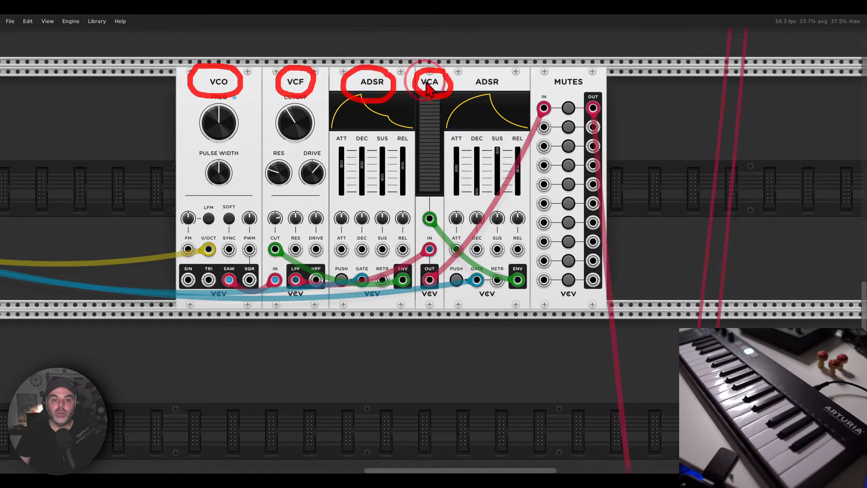
mouse_move(520, 70)
left_mouse_down()
mouse_move(481, 62)
mouse_move(470, 95)
mouse_move(524, 72)
left_mouse_up()
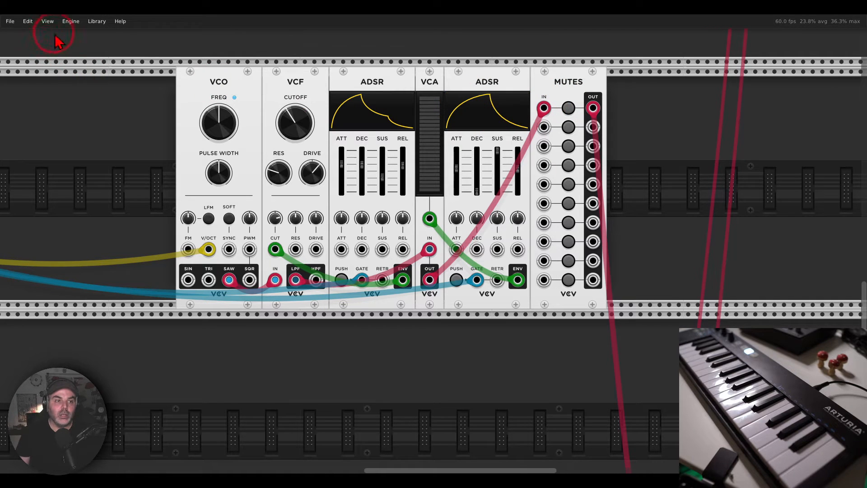
left_click(47, 21)
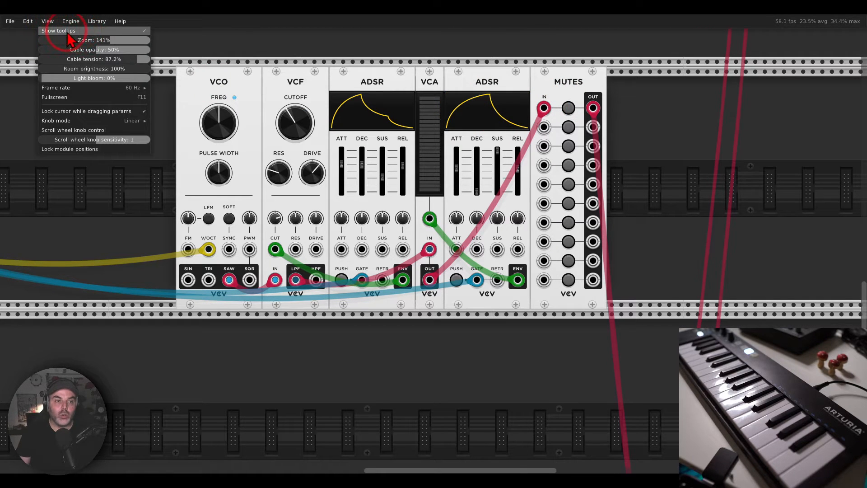
left_click(207, 43)
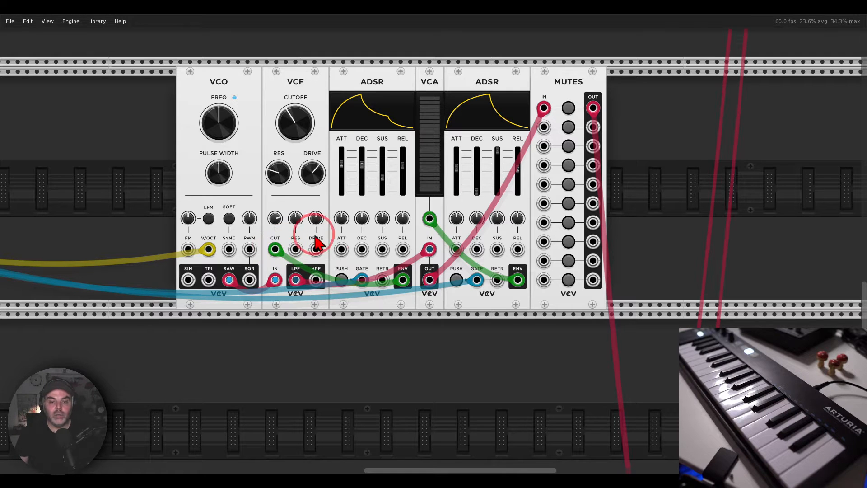
mouse_move(440, 204)
left_mouse_down()
mouse_move(425, 202)
mouse_move(441, 223)
left_mouse_up()
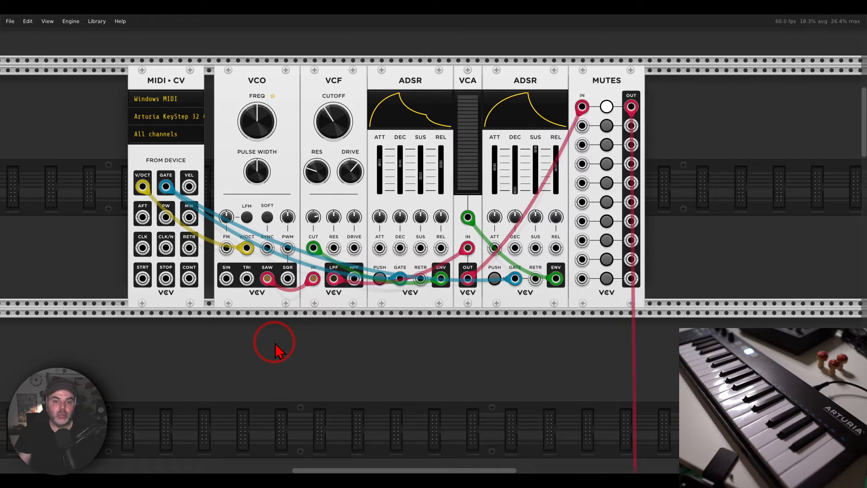
Unmute the first MUTES row of the voice chain placed beside its own MIDI-CV module
mouse_move(544, 64)
left_mouse_down()
mouse_move(284, 64)
mouse_move(239, 122)
mouse_move(558, 120)
mouse_move(553, 70)
left_mouse_up()
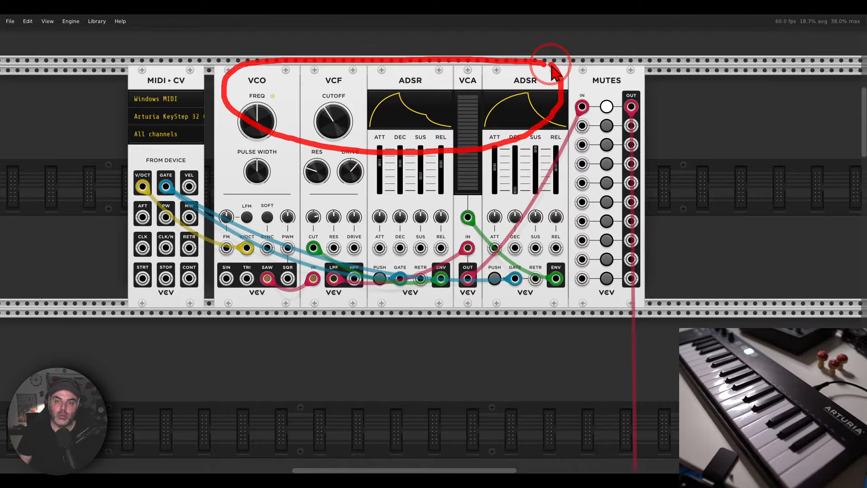
left_click(606, 107)
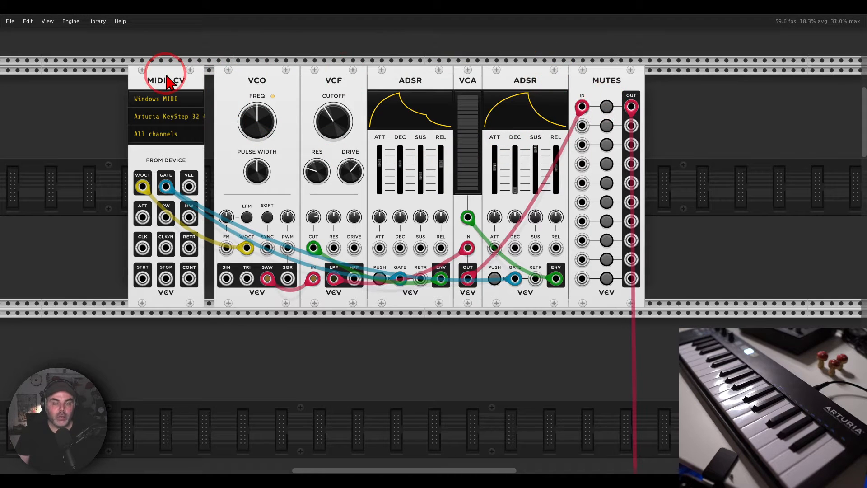
mouse_move(193, 67)
left_mouse_down()
mouse_move(138, 75)
mouse_move(177, 95)
mouse_move(201, 84)
mouse_move(193, 73)
left_mouse_up()
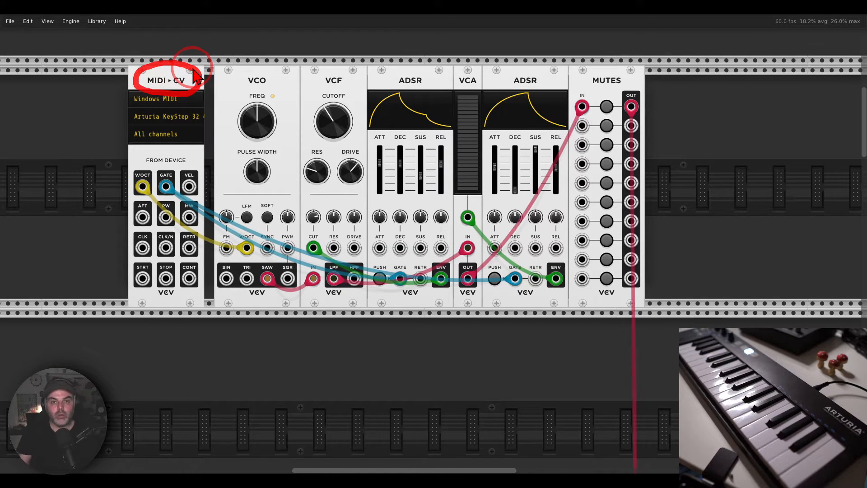
key("Escape")
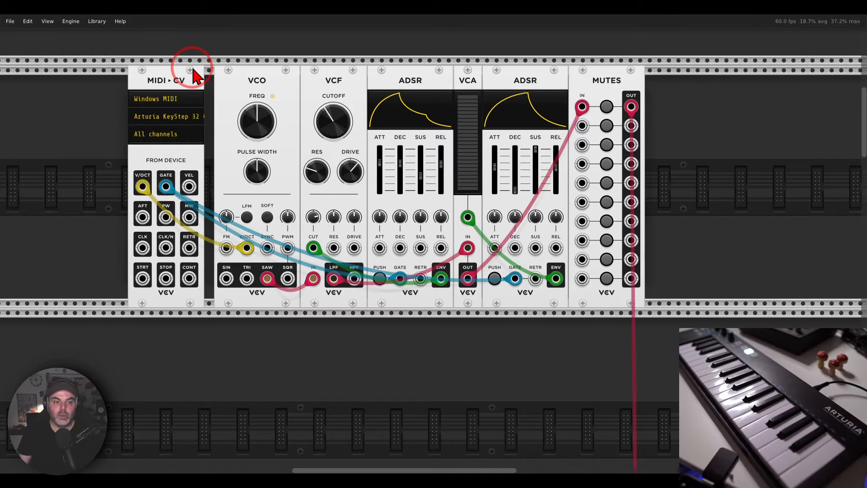
Set the MIDI-CV module's polyphony channels to 4
right_click(166, 80)
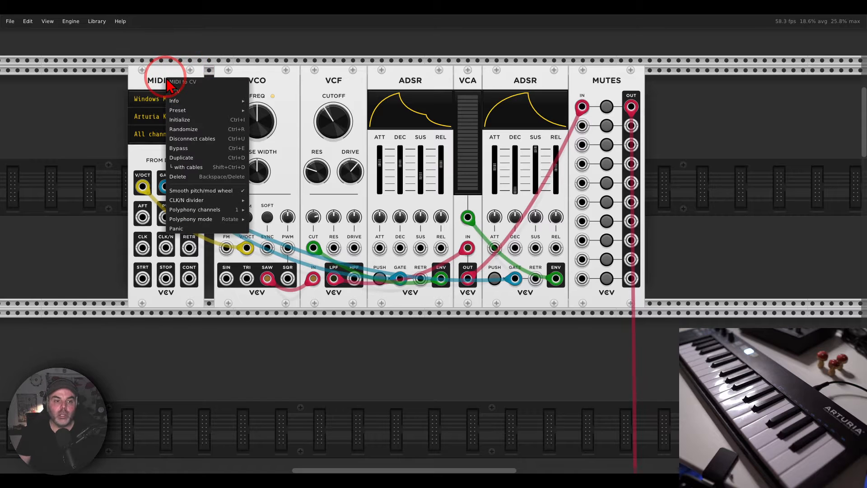
left_click(213, 210)
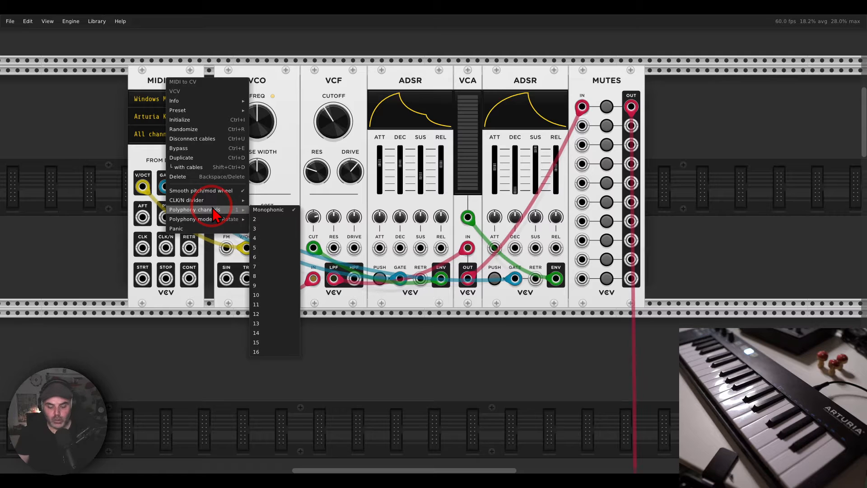
left_click(270, 238)
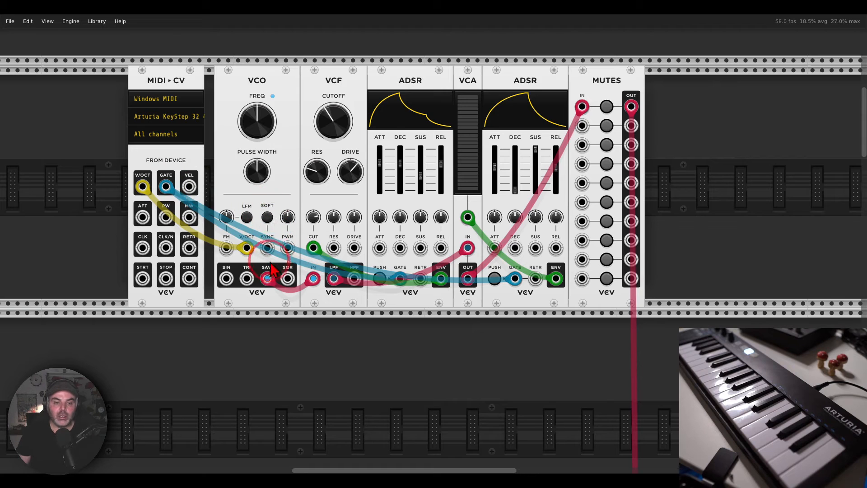
Mute the first MUTES row of the voice chain driven by the four-channel MIDI-CV module
mouse_move(282, 262)
left_mouse_down()
mouse_move(251, 276)
mouse_move(275, 307)
mouse_move(282, 271)
left_mouse_up()
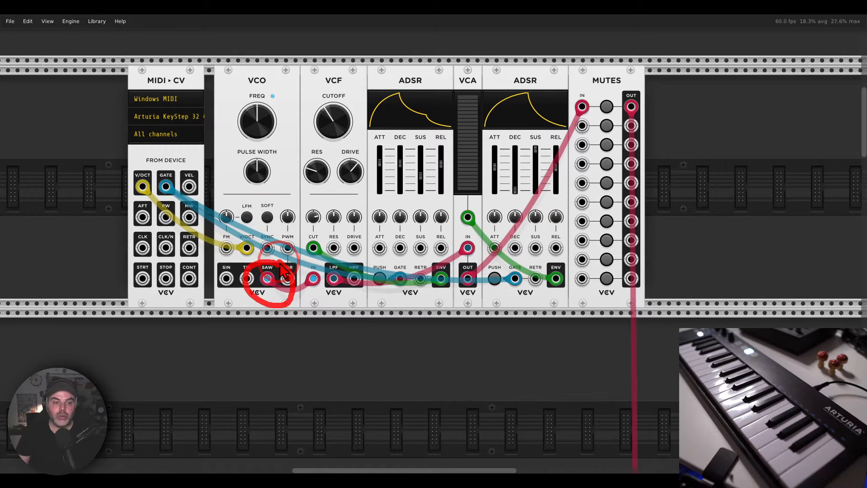
mouse_move(166, 187)
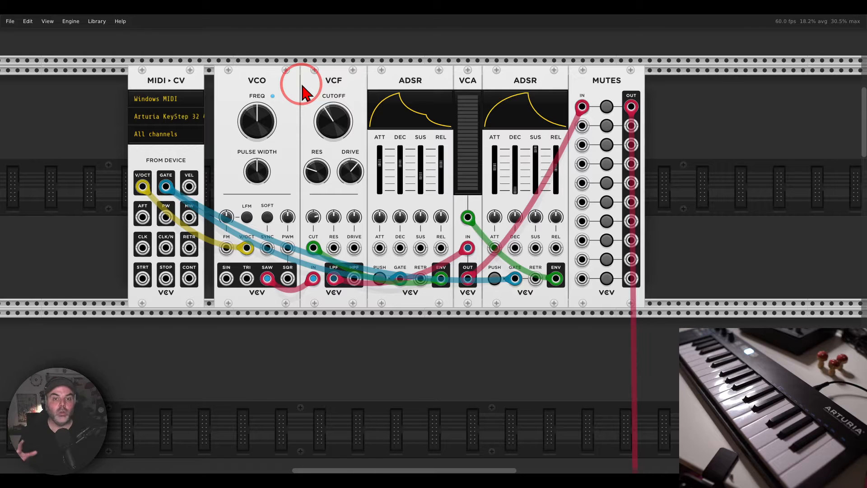
mouse_move(277, 81)
left_mouse_down()
mouse_move(228, 75)
mouse_move(270, 90)
mouse_move(275, 79)
left_mouse_up()
mouse_move(346, 71)
left_mouse_down()
mouse_move(321, 84)
mouse_move(346, 71)
left_mouse_up()
key("Escape")
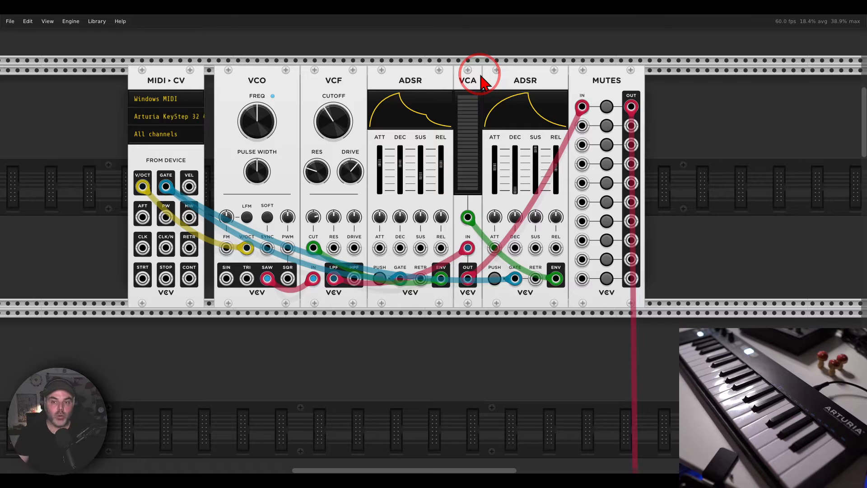
left_click(606, 107)
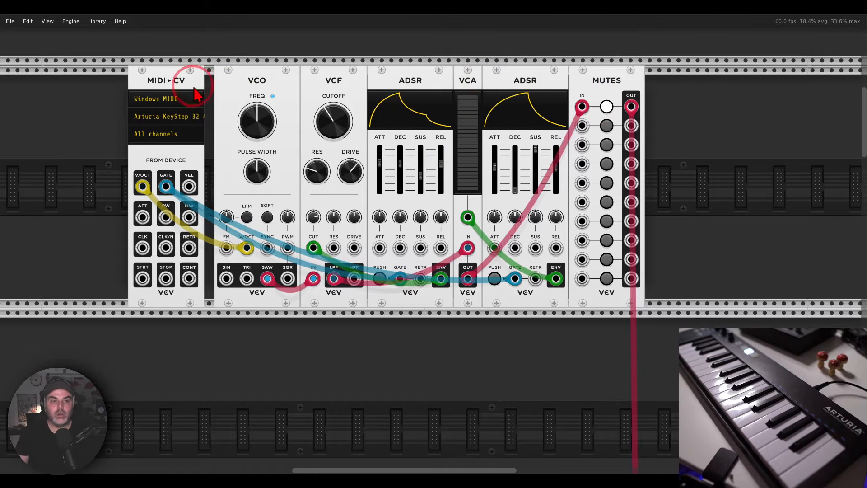
Review the MIDI-CV module's polyphony mode options without changing them, and bring the patch with the SUM module into view
right_click(170, 87)
mouse_move(217, 225)
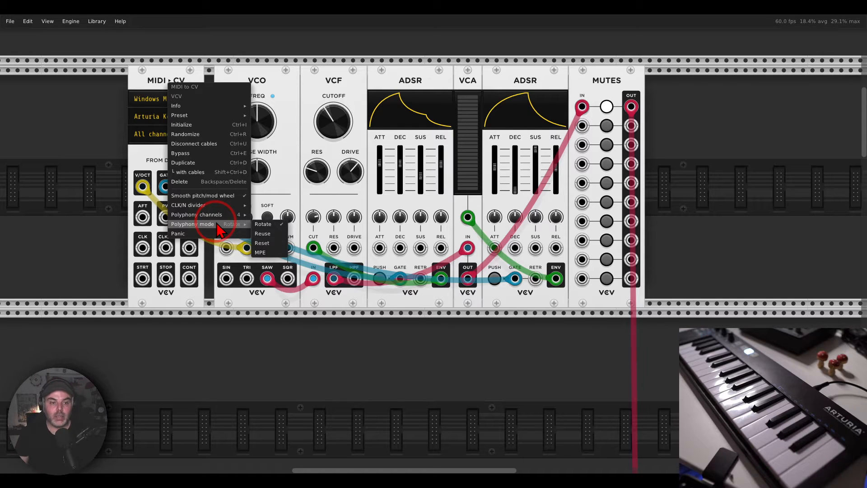
left_click(102, 226)
scroll(126, 244, "down", 13)
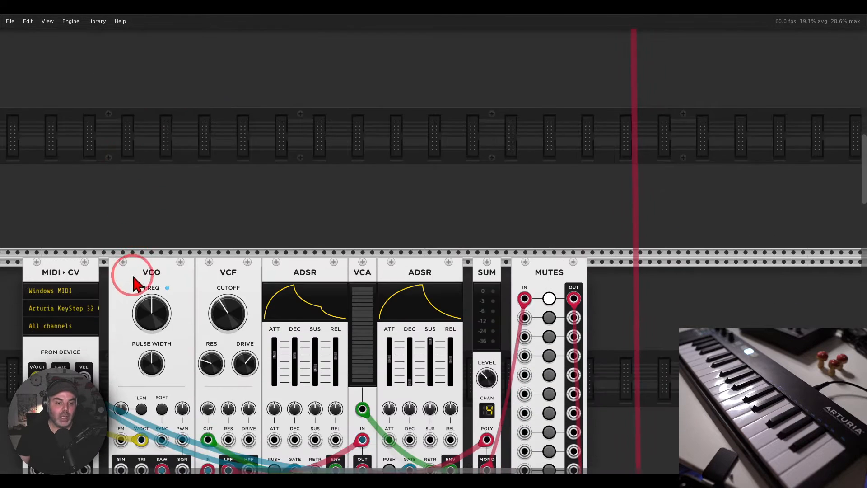
Set the polyphony channels of the MIDI-CV module feeding VIZ to 5
left_click_drag(132, 274, 305, 75)
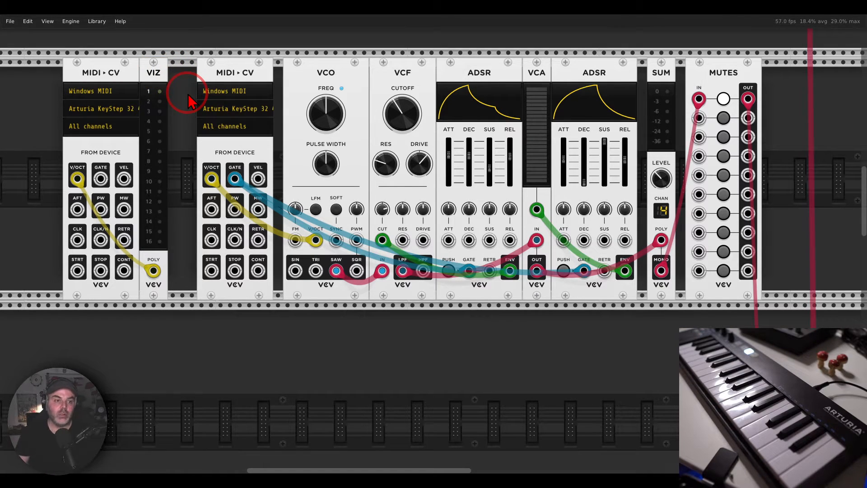
right_click(95, 76)
mouse_move(122, 210)
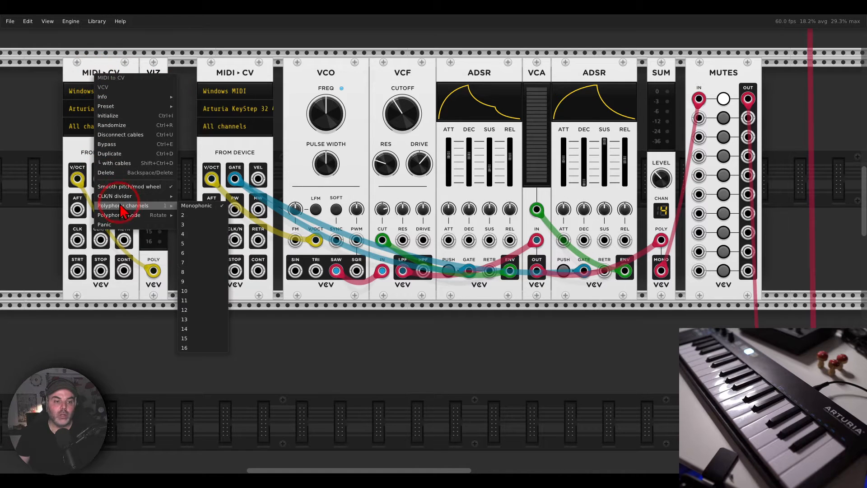
left_click(186, 243)
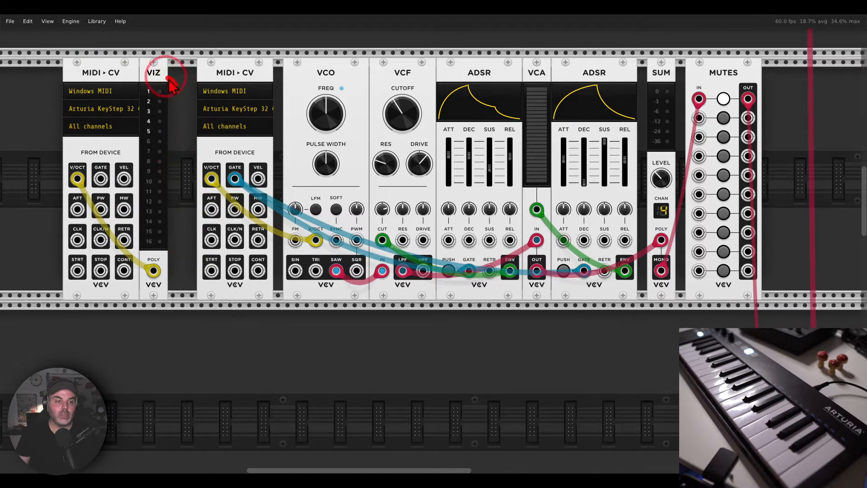
mouse_move(171, 84)
left_mouse_down()
mouse_move(133, 151)
mouse_move(183, 97)
mouse_move(167, 72)
left_mouse_up()
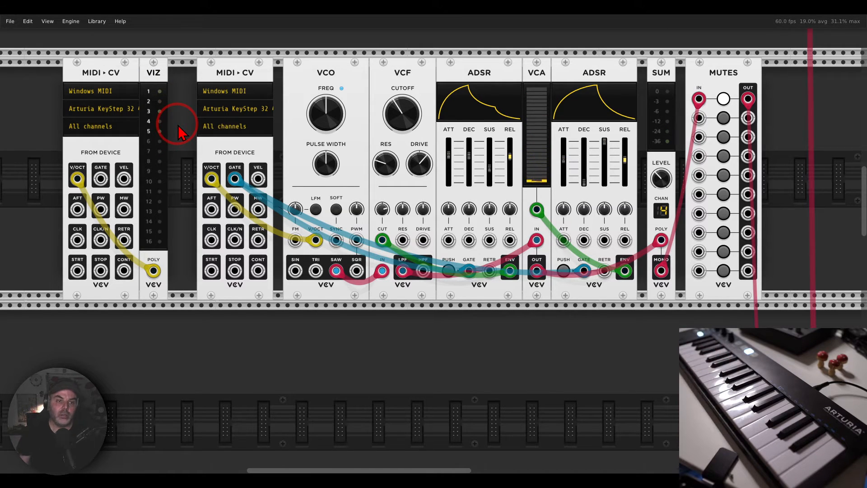
Set the polyphony channels of the MIDI-CV module feeding VIZ to 16
right_click(85, 72)
mouse_move(135, 204)
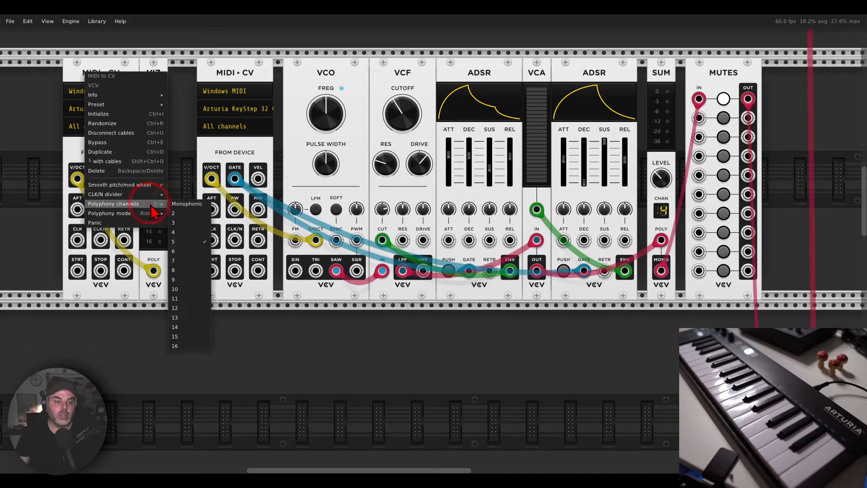
left_click(188, 346)
mouse_move(178, 75)
left_mouse_down()
mouse_move(121, 170)
mouse_move(149, 267)
mouse_move(190, 99)
mouse_move(183, 79)
left_mouse_up()
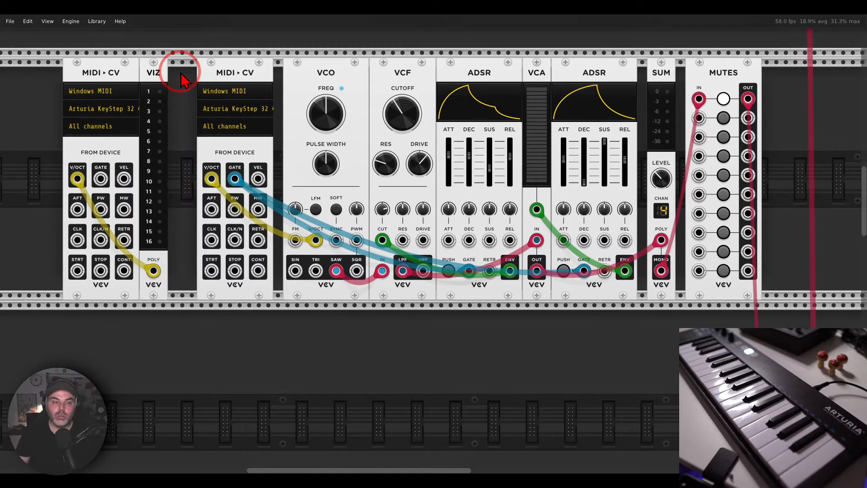
Unmute the first MUTES row of the SUM voice chain and inspect the SUM module's polyphonic input
mouse_move(680, 57)
left_mouse_down()
mouse_move(664, 52)
mouse_move(655, 100)
mouse_move(682, 58)
left_mouse_up()
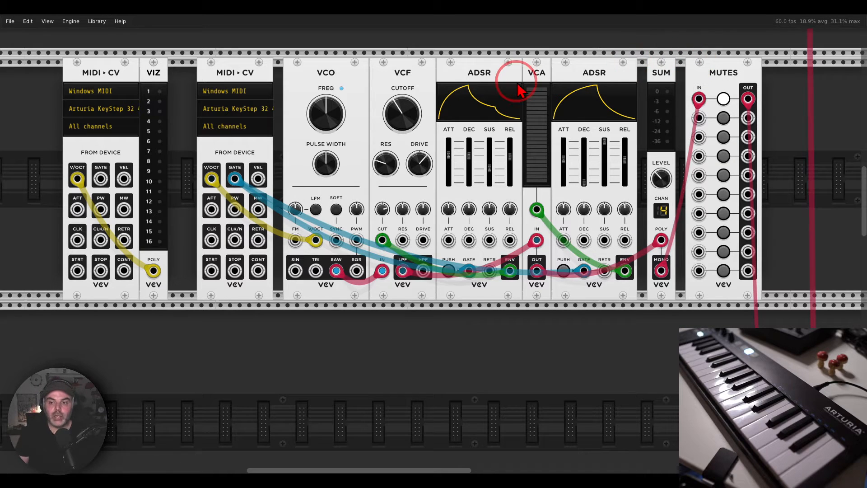
left_click(723, 99)
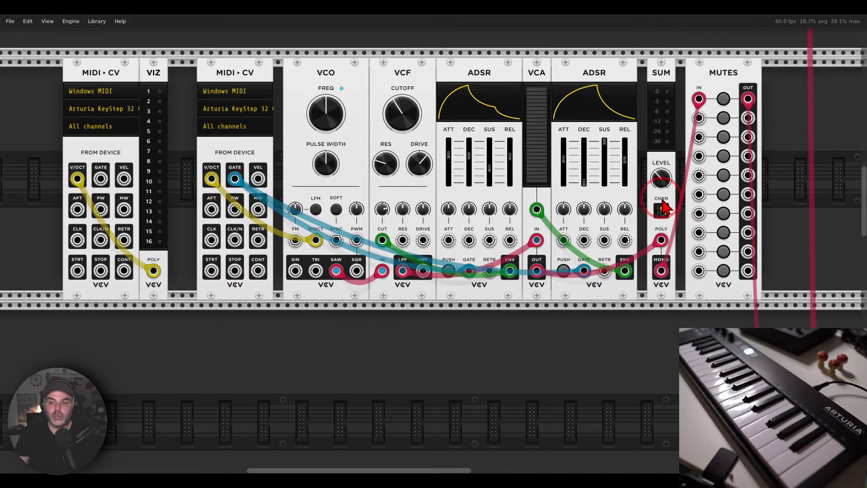
left_click_drag(651, 230, 683, 201)
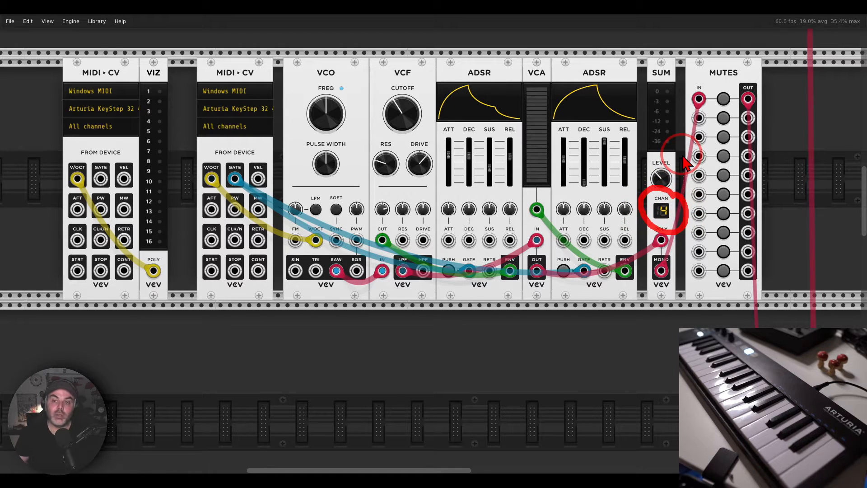
mouse_move(676, 149)
left_mouse_down()
mouse_move(655, 147)
mouse_move(637, 186)
mouse_move(679, 208)
mouse_move(676, 151)
left_mouse_up()
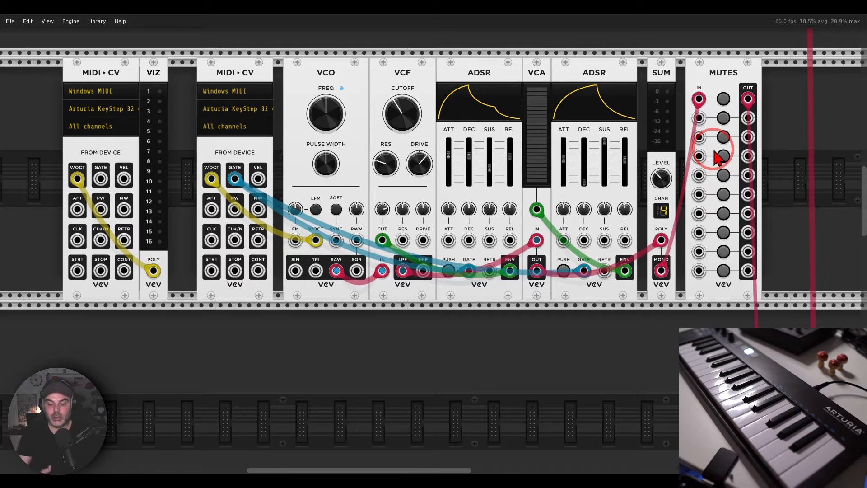
mouse_move(676, 149)
left_mouse_down()
mouse_move(637, 151)
mouse_move(685, 190)
mouse_move(684, 171)
left_mouse_up()
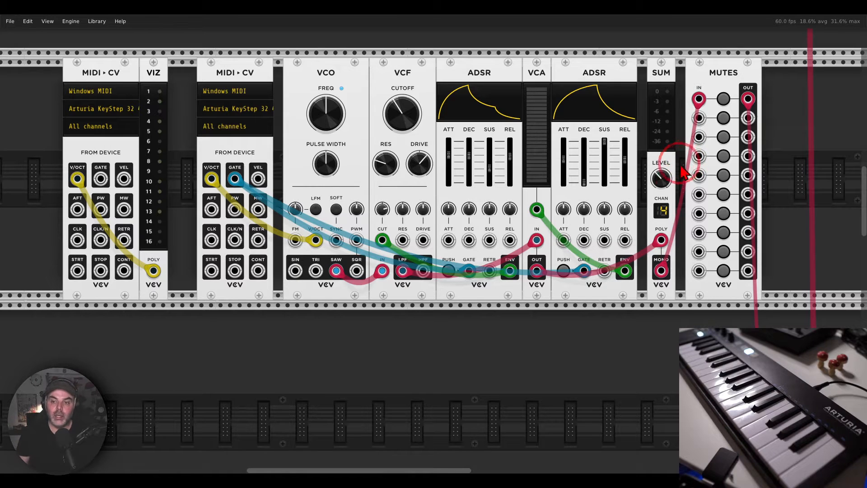
mouse_move(660, 240)
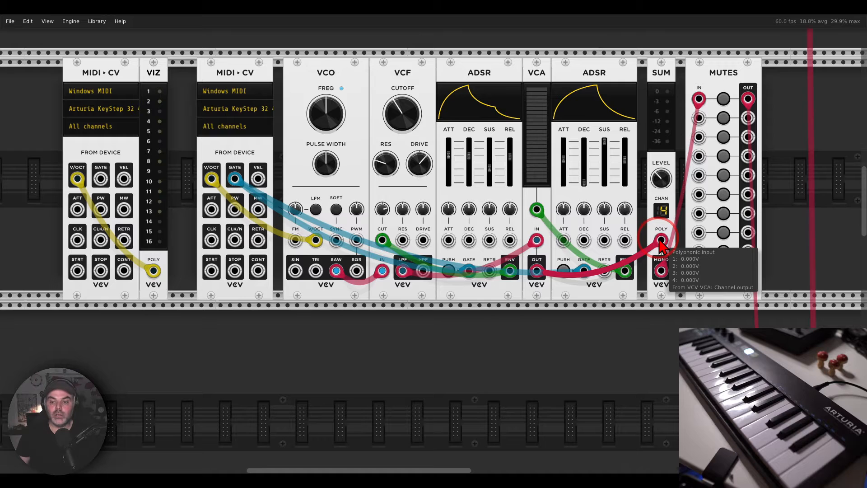
mouse_move(663, 280)
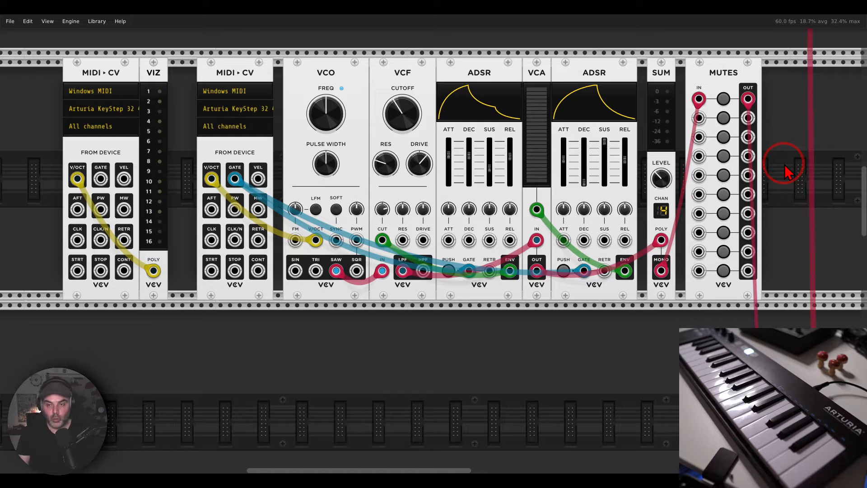
Examine the patch with the SPLIT and MERGE modules, including SPLIT's channel display
scroll(542, 92, "down", 10)
left_click_drag(314, 144, 531, 28)
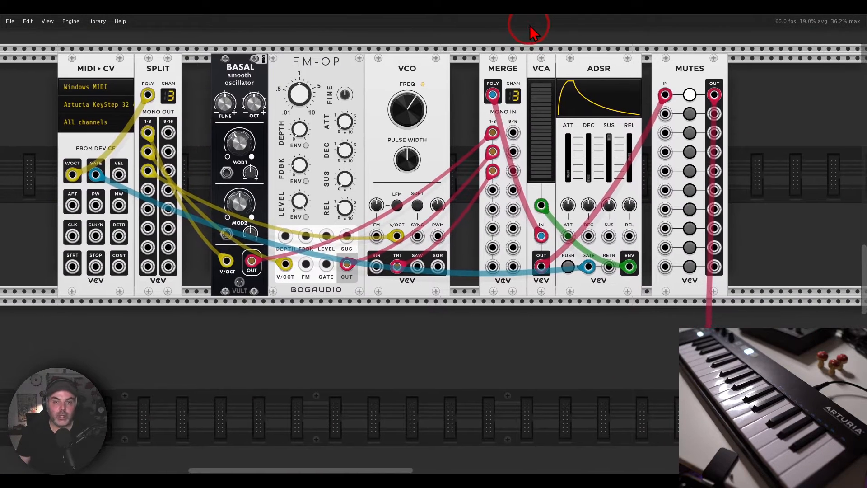
mouse_move(165, 46)
left_mouse_down()
mouse_move(136, 82)
mouse_move(177, 51)
left_mouse_up()
mouse_move(528, 53)
left_mouse_down()
mouse_move(470, 73)
mouse_move(527, 65)
left_mouse_up()
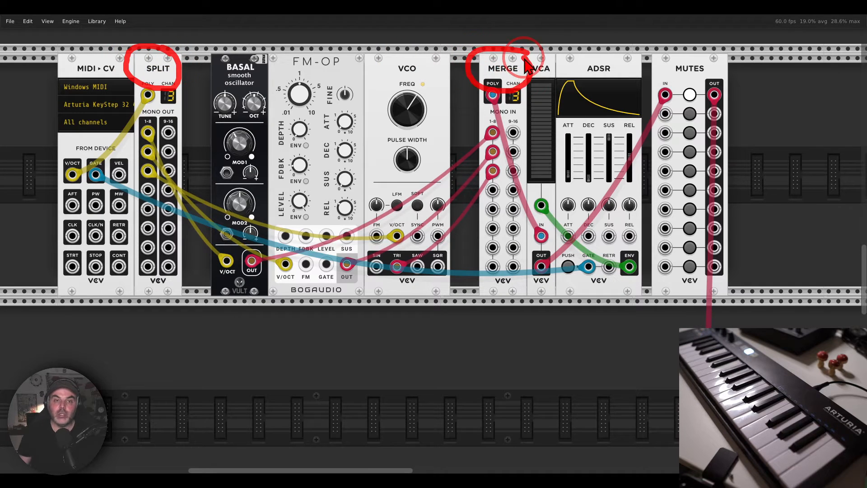
mouse_move(169, 56)
left_mouse_down()
mouse_move(183, 50)
mouse_move(135, 73)
mouse_move(180, 66)
left_mouse_up()
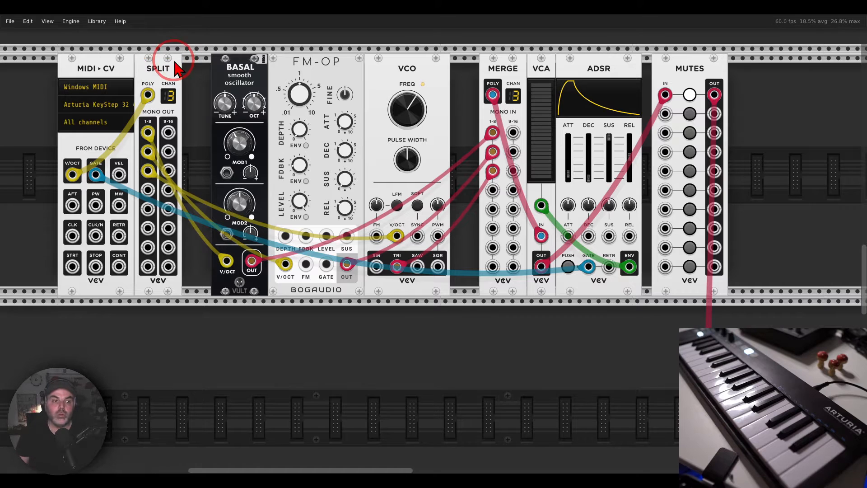
left_click_drag(165, 111, 152, 128)
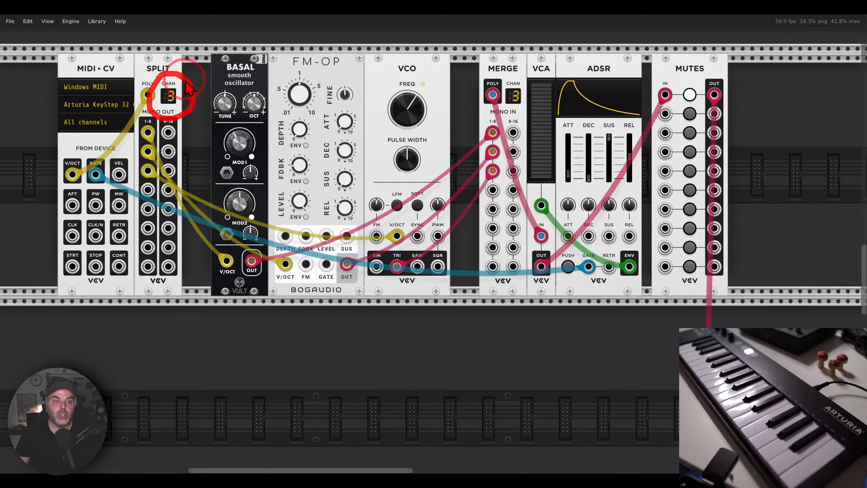
Mute the first MUTES row of the SUM voice chain and unmute the first row of the SPLIT/MERGE chain
scroll(680, 155, "up", 19)
left_click_drag(680, 156, 397, 266)
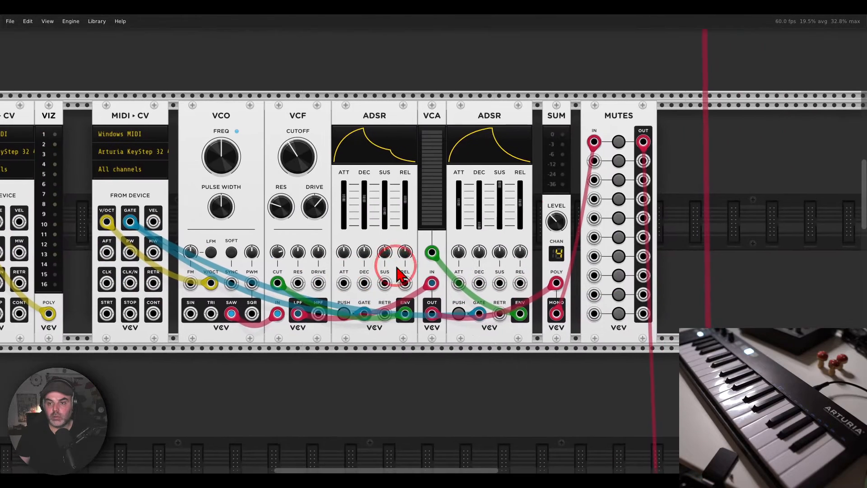
left_click(621, 142)
scroll(557, 199, "down", 18)
left_click(360, 221)
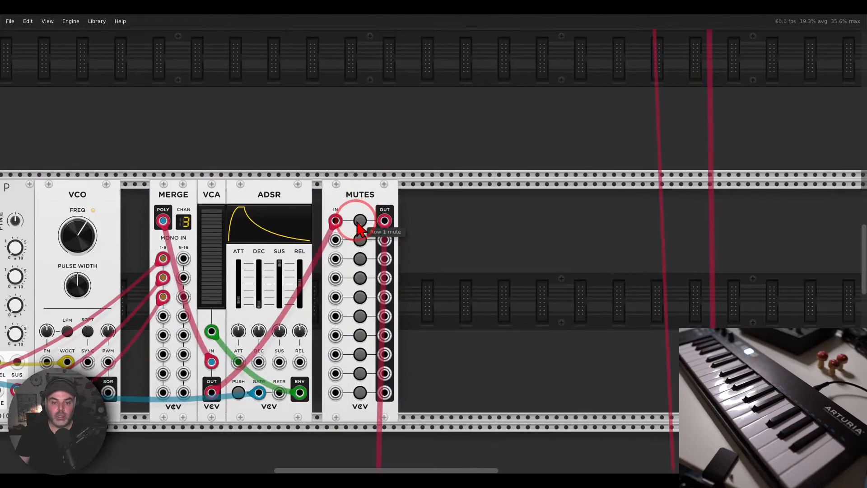
Trace the signal from SPLIT's polyphonic input through the three oscillators to MERGE's mono inputs and polyphonic output
left_click_drag(238, 212, 599, 97)
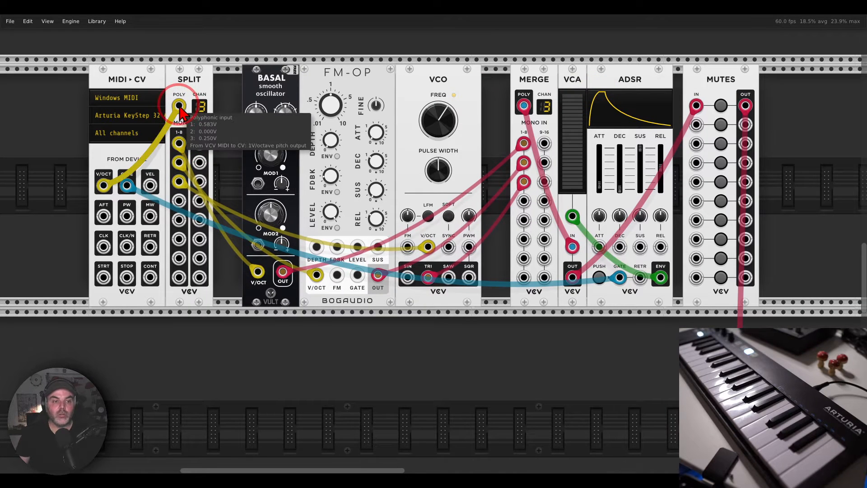
mouse_move(191, 128)
left_mouse_down()
mouse_move(168, 132)
mouse_move(163, 186)
mouse_move(208, 166)
left_mouse_up()
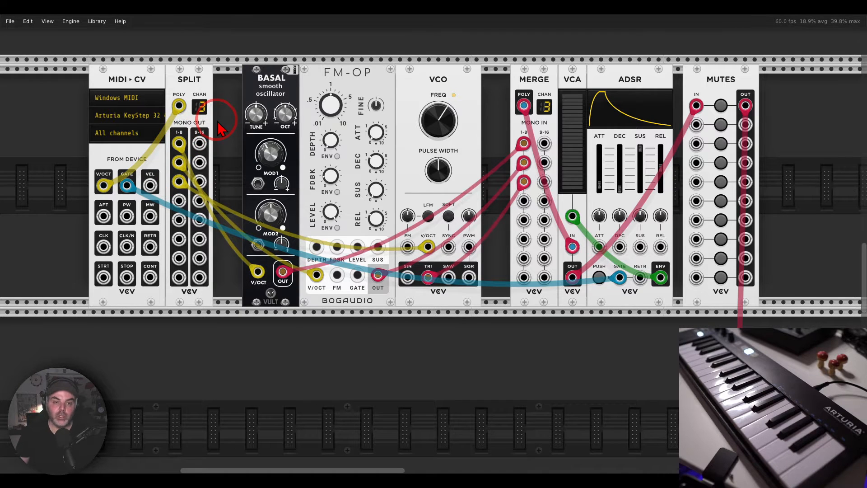
mouse_move(296, 227)
left_mouse_down()
mouse_move(416, 221)
mouse_move(299, 238)
mouse_move(262, 312)
mouse_move(492, 271)
mouse_move(481, 237)
left_mouse_up()
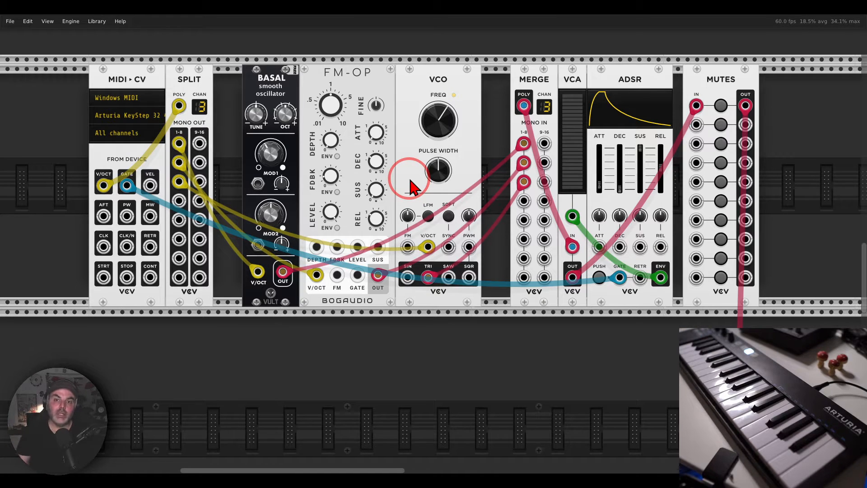
mouse_move(447, 249)
left_mouse_down()
mouse_move(310, 256)
mouse_move(397, 329)
mouse_move(450, 265)
mouse_move(517, 149)
mouse_move(501, 125)
mouse_move(524, 144)
left_mouse_up()
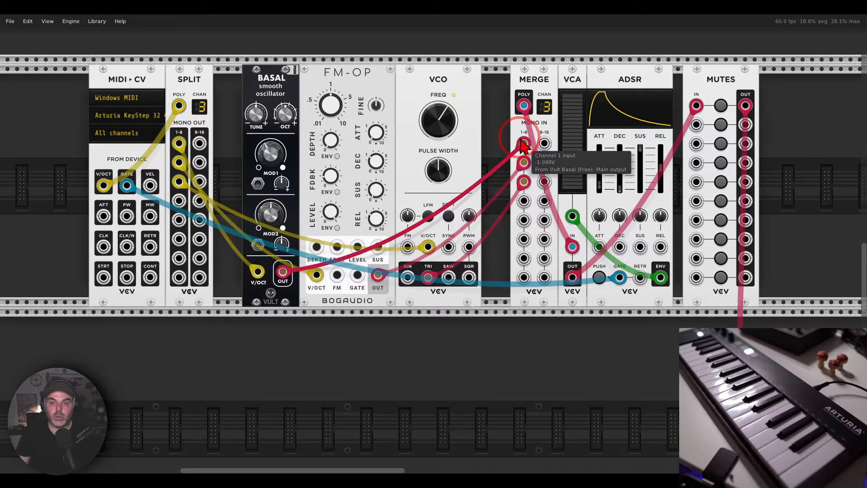
mouse_move(541, 88)
left_mouse_down()
mouse_move(526, 88)
mouse_move(548, 117)
mouse_move(537, 86)
left_mouse_up()
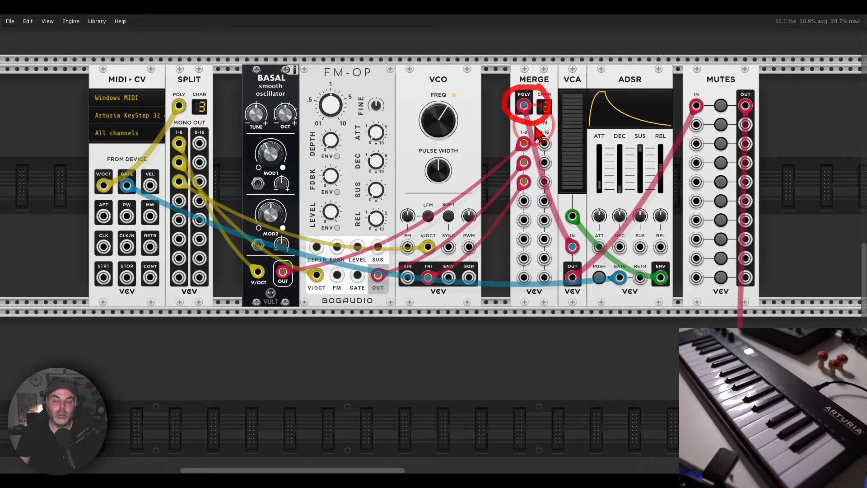
left_click_drag(536, 124, 553, 133)
mouse_move(552, 124)
left_mouse_down()
mouse_move(563, 97)
mouse_move(594, 120)
mouse_move(579, 133)
left_mouse_up()
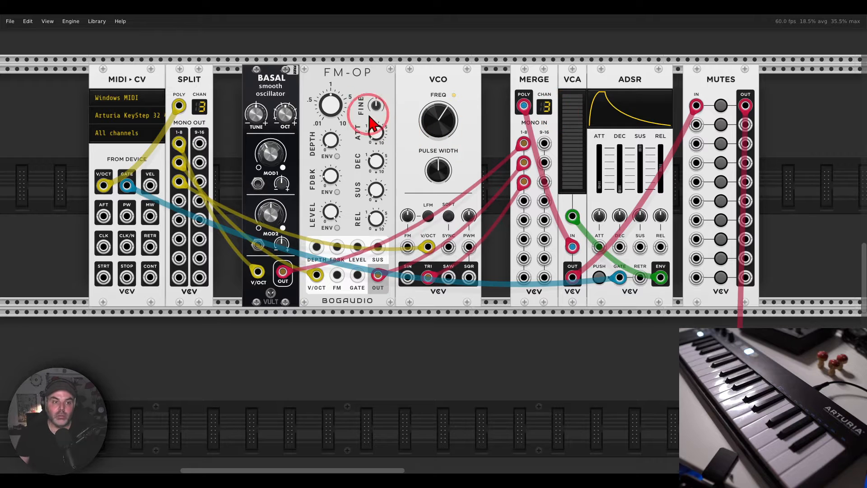
Review the polyphony mode options of the MIDI-CV module feeding SPLIT and watch the channel levels on the VCA
right_click(138, 82)
mouse_move(173, 226)
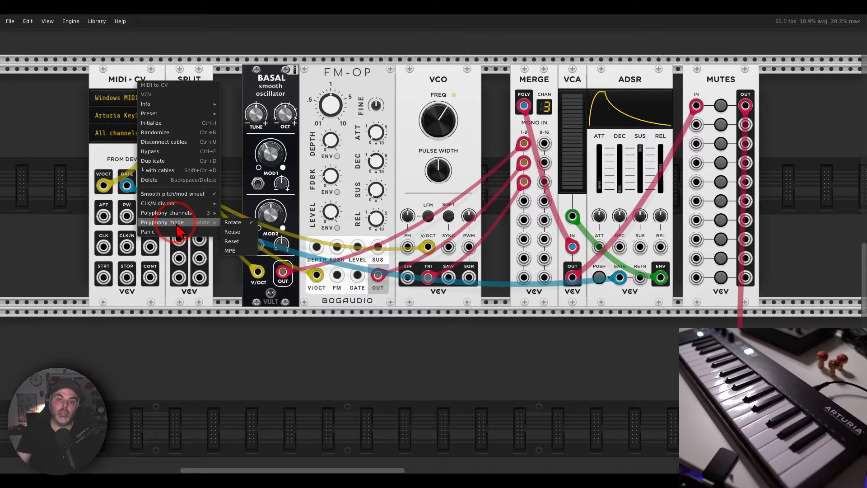
mouse_move(594, 86)
left_mouse_down()
mouse_move(564, 79)
mouse_move(533, 136)
mouse_move(583, 203)
mouse_move(612, 131)
mouse_move(592, 79)
mouse_move(614, 86)
left_mouse_up()
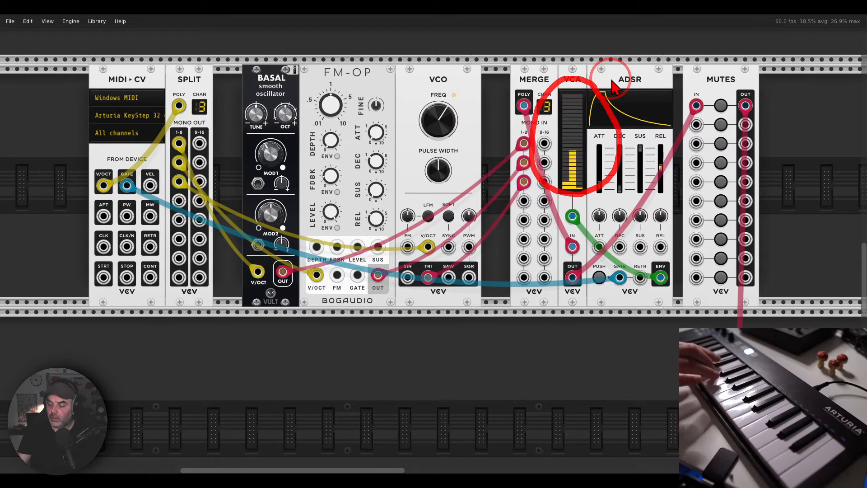
Set the polyphony mode of the MIDI-CV module feeding SPLIT to Reuse
right_click(111, 82)
mouse_move(129, 218)
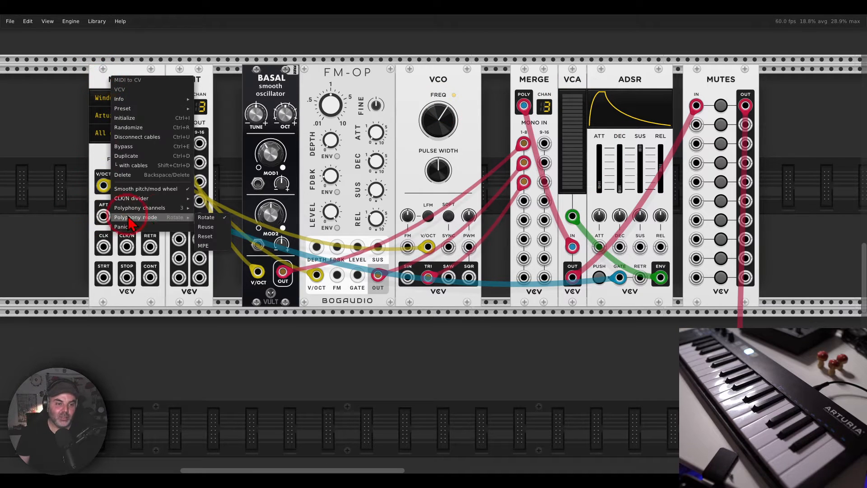
left_click(214, 228)
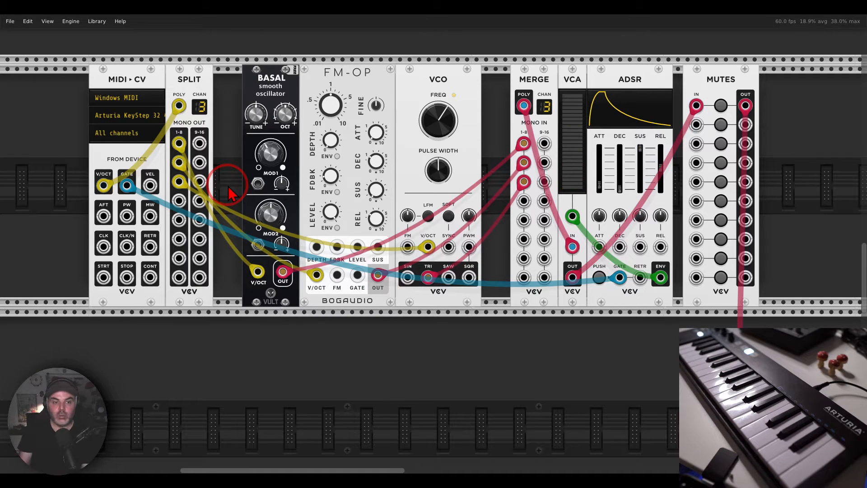
Set the polyphony mode of the MIDI-CV module feeding SPLIT to Reset
right_click(130, 78)
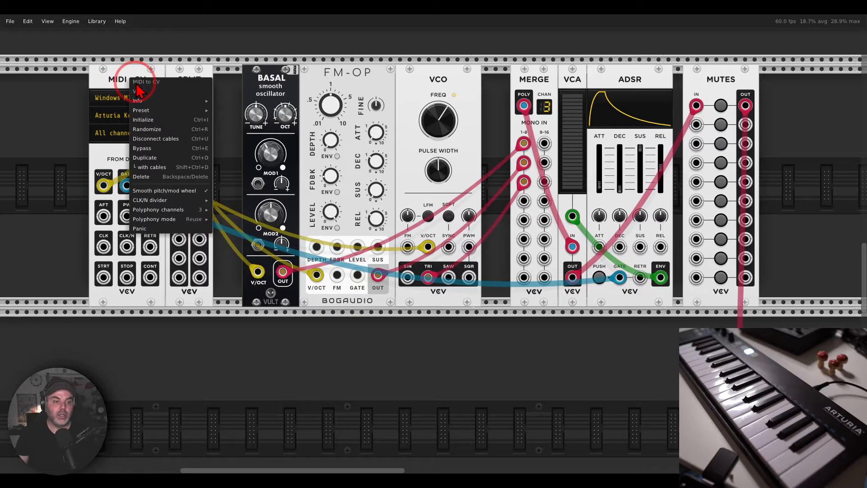
mouse_move(181, 219)
left_click(242, 237)
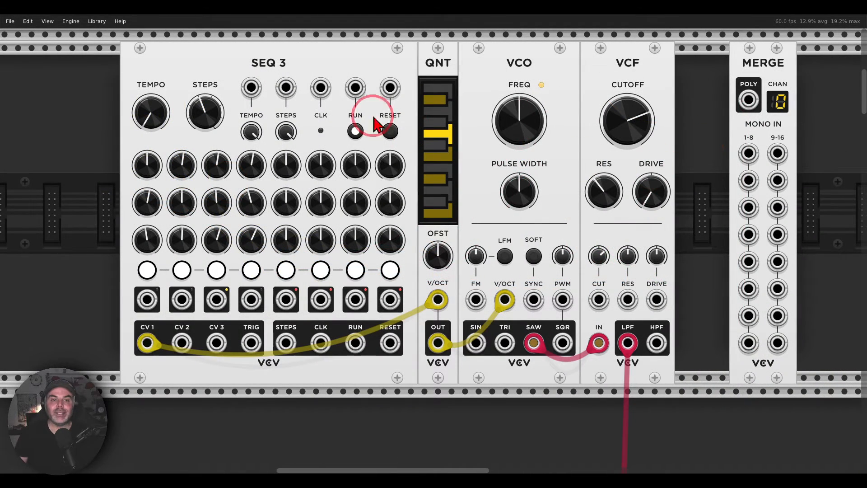
In the SEQ 3 patch, raise the VCF's drive to about 115% and lower its cutoff slightly
mouse_move(292, 49)
left_mouse_down()
mouse_move(275, 82)
mouse_move(291, 62)
left_mouse_up()
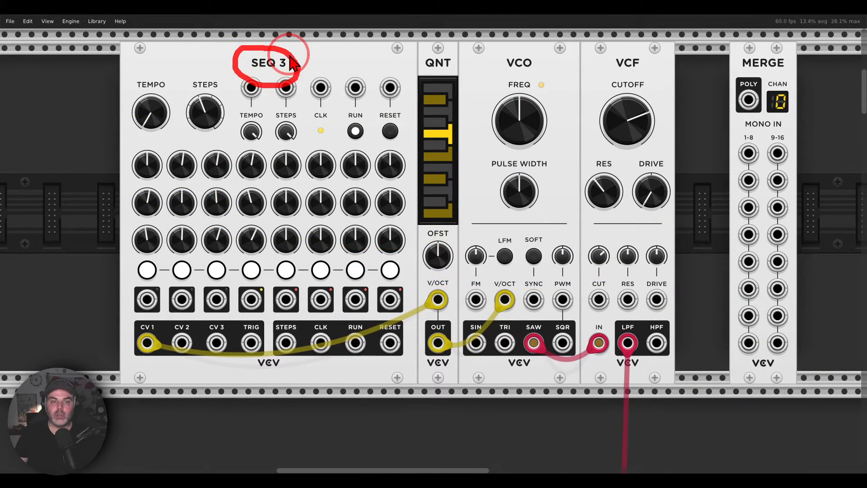
mouse_move(538, 50)
left_mouse_down()
mouse_move(528, 61)
mouse_move(542, 82)
mouse_move(584, 68)
left_mouse_up()
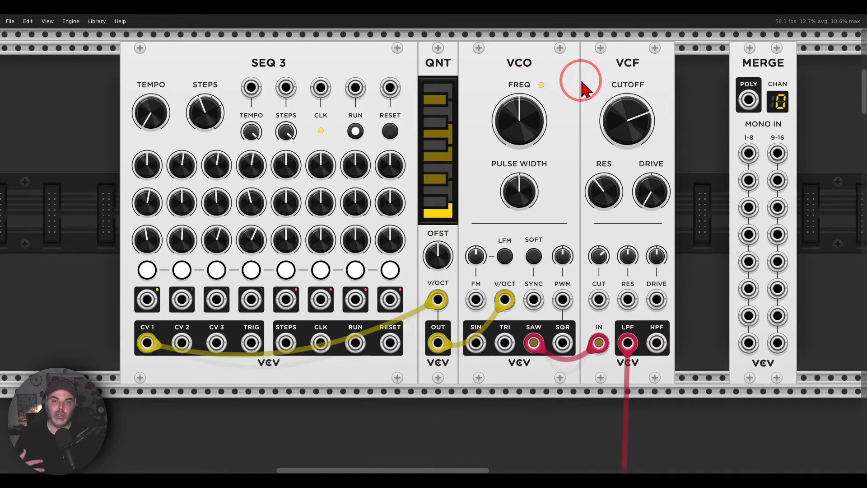
mouse_move(649, 185)
left_mouse_down()
mouse_move(432, 244)
mouse_move(652, 185)
left_mouse_up()
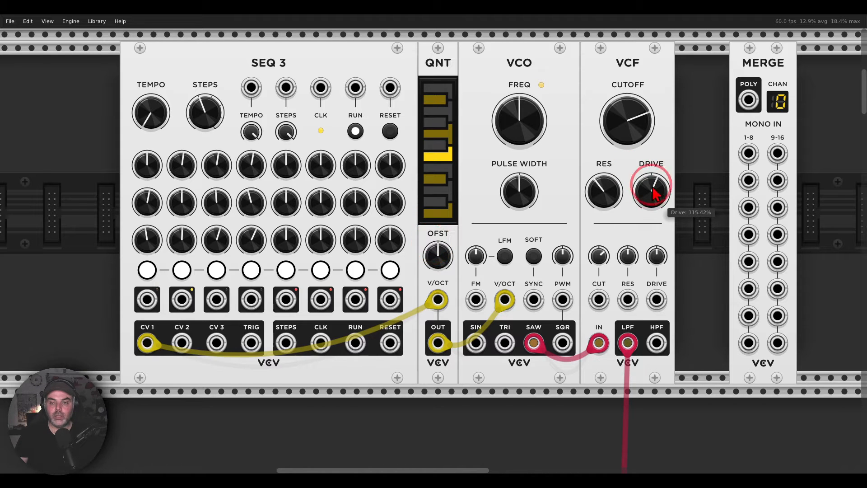
left_click_drag(624, 122, 433, 244)
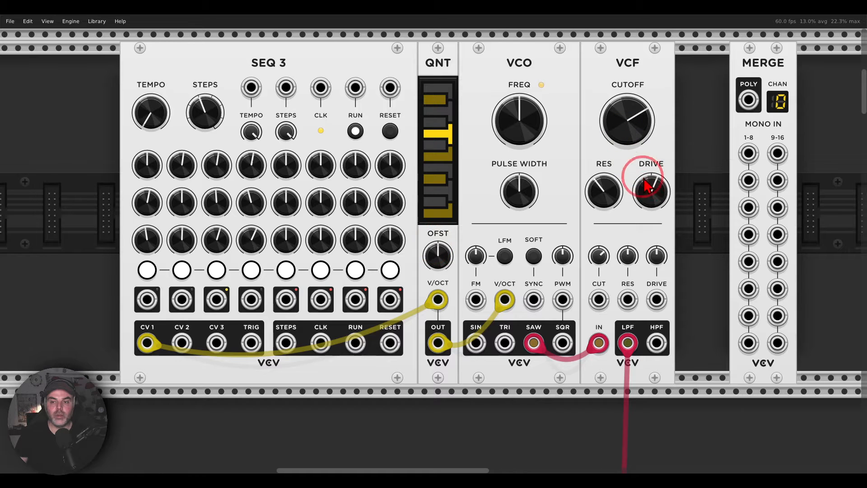
Turn the VCF's drive in the SEQ 3 patch down to its minimum
left_click_drag(650, 181, 436, 246)
mouse_move(255, 139)
left_mouse_down()
mouse_move(104, 221)
mouse_move(269, 296)
mouse_move(416, 224)
mouse_move(316, 129)
mouse_move(255, 131)
left_mouse_up()
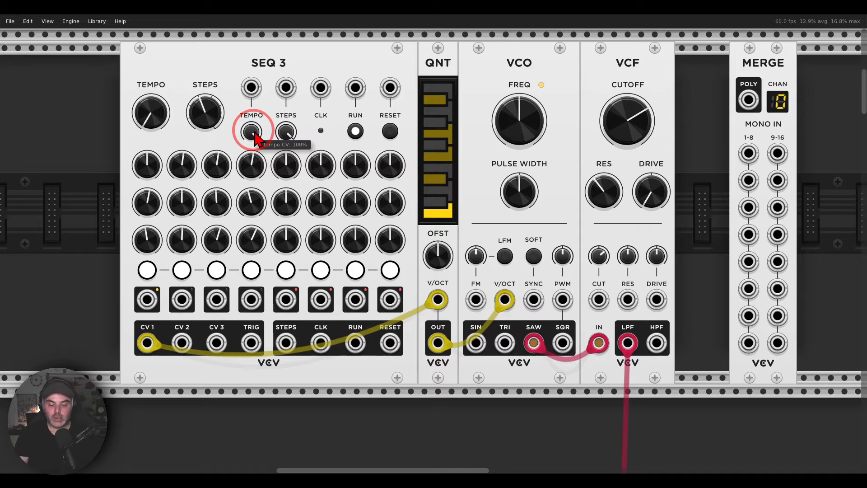
Space SEQ 3 and the QNT, VCO and VCF group apart, and place the MERGE module between SEQ 3 and QNT
left_click_drag(365, 56, 299, 55)
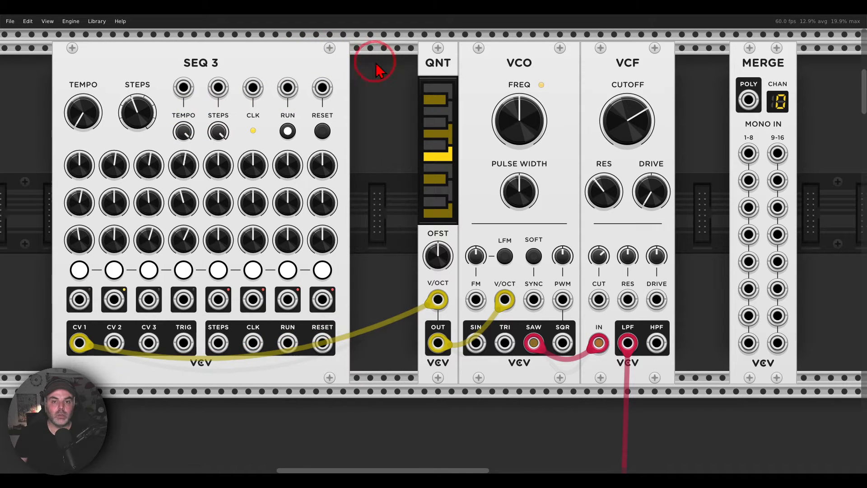
left_click_drag(389, 61, 600, 63)
left_click_drag(600, 63, 641, 65)
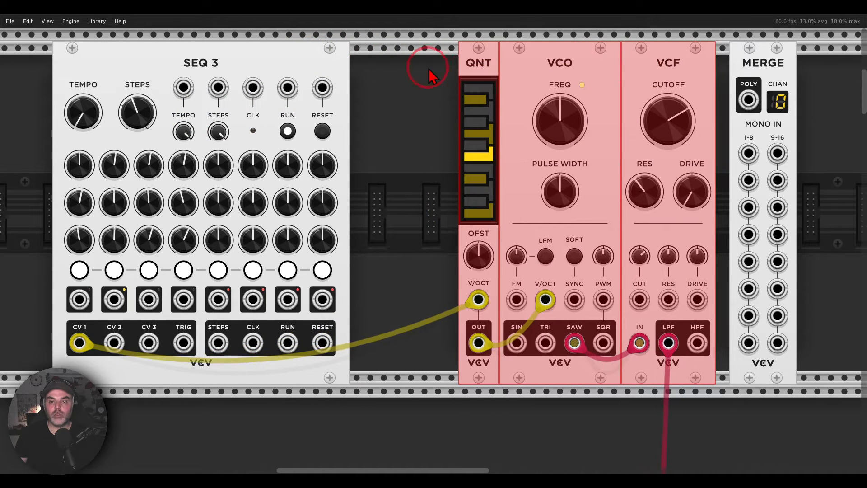
left_click(429, 77)
left_click_drag(750, 61, 477, 84)
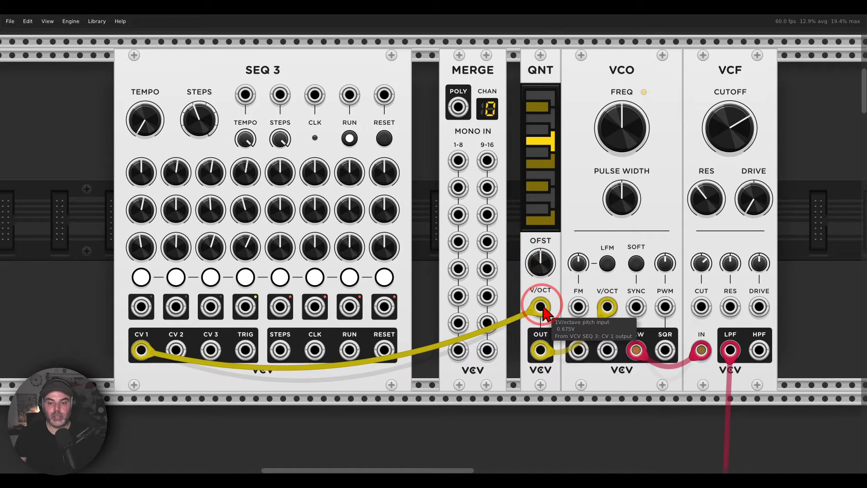
Move the SEQ 3 CV 1 cable to MERGE's first mono input and patch CV 2 and CV 3 to the second and third with yellow cables
left_click_drag(541, 303, 458, 161)
right_click(176, 351)
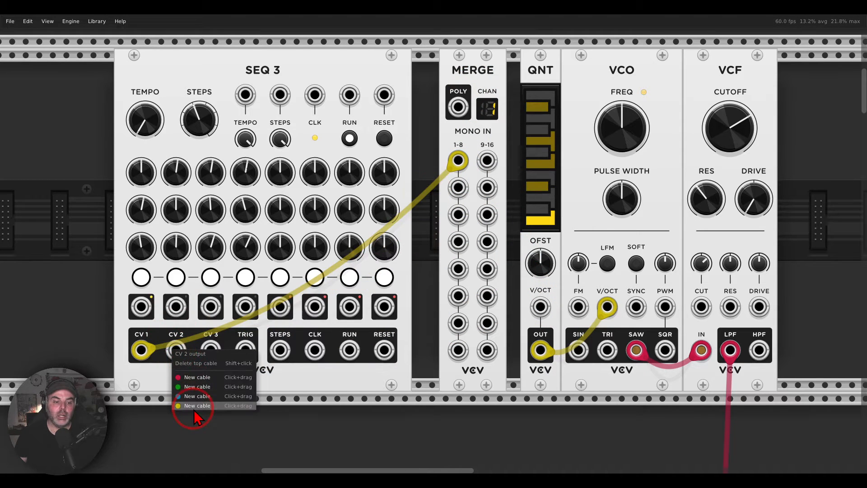
left_click_drag(194, 409, 458, 187)
right_click(211, 350)
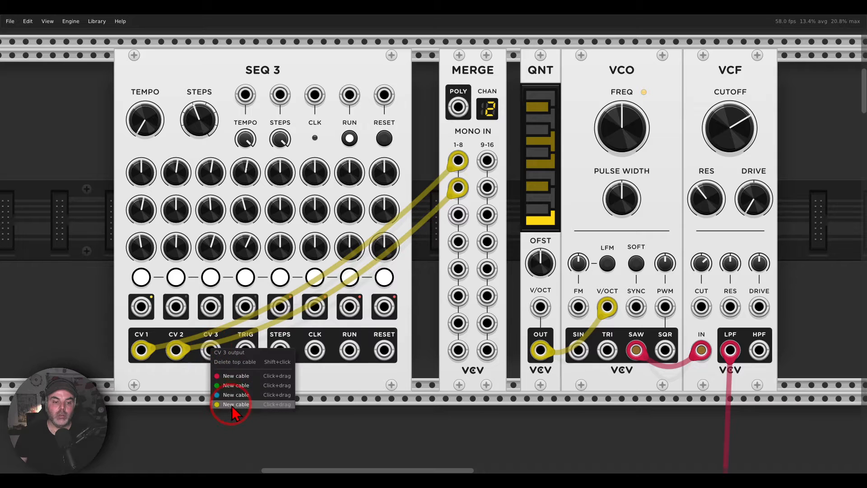
left_click_drag(232, 405, 458, 215)
mouse_move(499, 85)
left_mouse_down()
mouse_move(469, 108)
mouse_move(514, 97)
mouse_move(461, 76)
mouse_move(437, 126)
mouse_move(496, 98)
mouse_move(473, 79)
left_mouse_up()
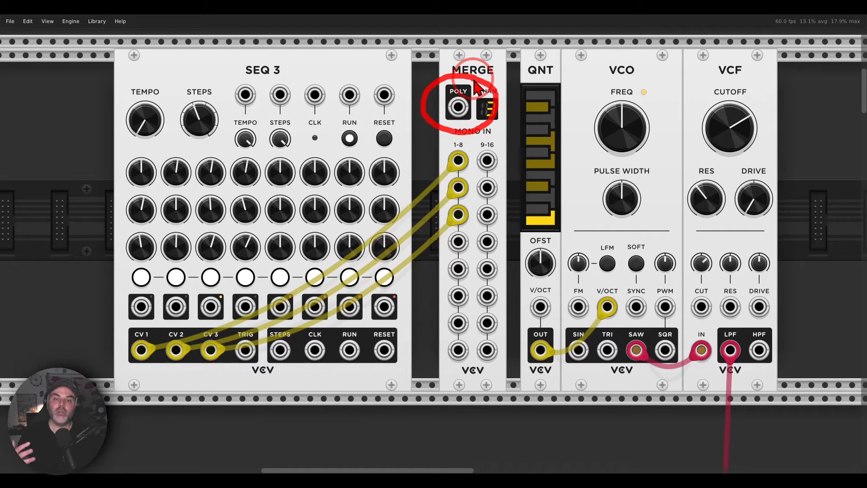
Patch MERGE's POLY output to QNT's V/OCT input with a yellow cable
mouse_move(460, 117)
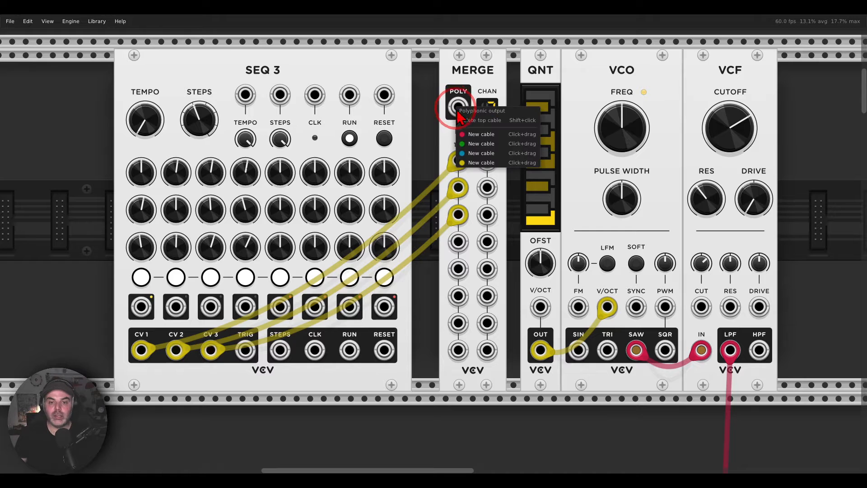
mouse_move(457, 112)
left_mouse_down()
mouse_move(465, 156)
mouse_move(520, 248)
mouse_move(538, 306)
left_mouse_up()
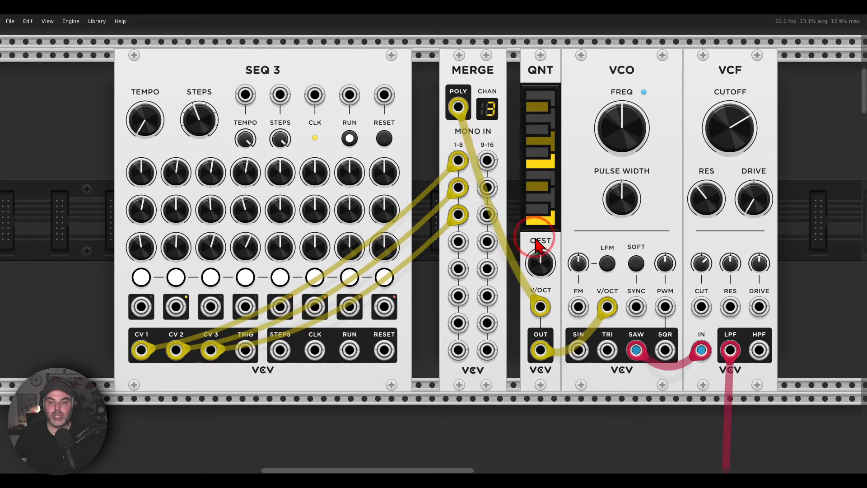
mouse_move(546, 44)
left_mouse_down()
mouse_move(561, 86)
mouse_move(547, 53)
left_mouse_up()
mouse_move(628, 57)
left_mouse_down()
mouse_move(596, 88)
mouse_move(642, 50)
left_mouse_up()
mouse_move(750, 55)
left_mouse_down()
mouse_move(709, 64)
mouse_move(736, 92)
mouse_move(745, 63)
left_mouse_up()
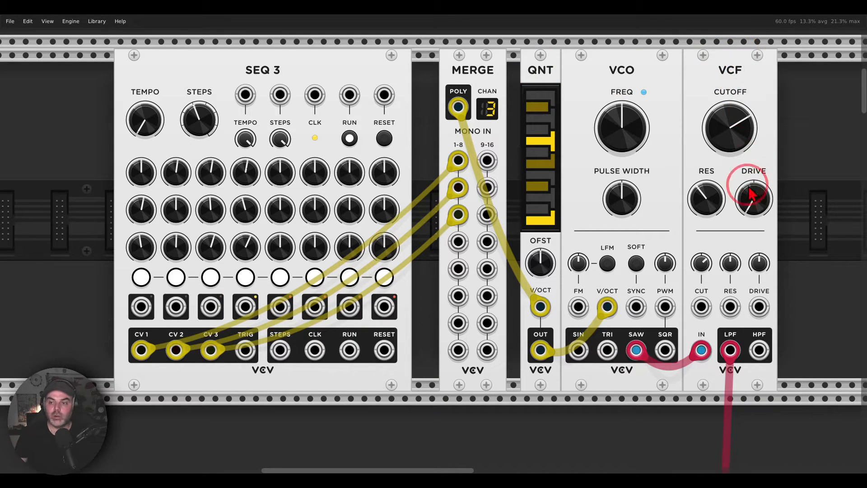
Raise the VCF's drive to about 111% and lower its cutoff to about 2608 Hz
left_click_drag(751, 194, 432, 243)
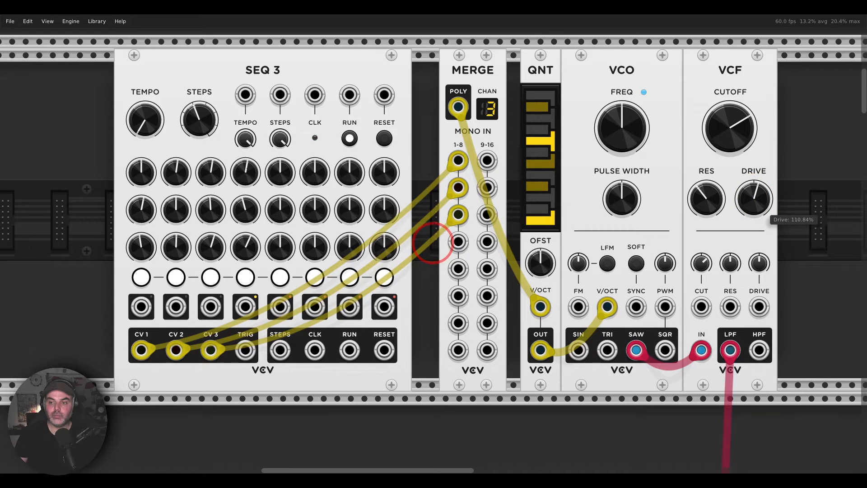
left_click_drag(731, 136, 707, 172)
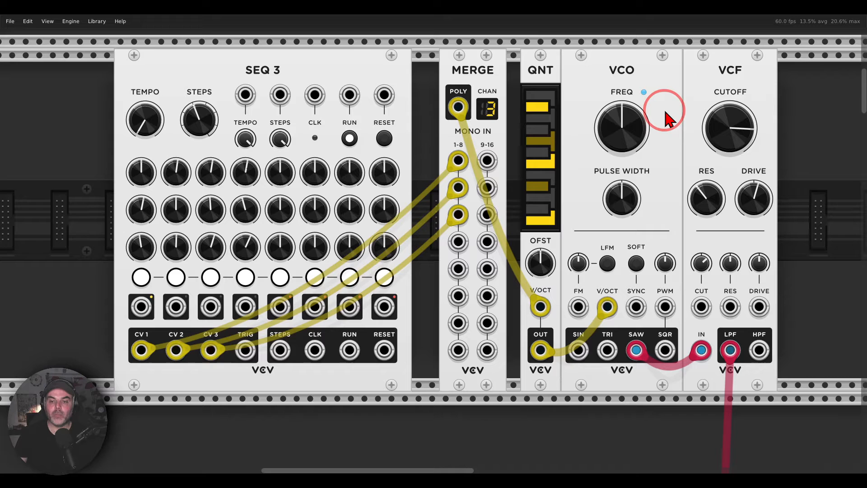
left_click_drag(712, 134, 432, 244)
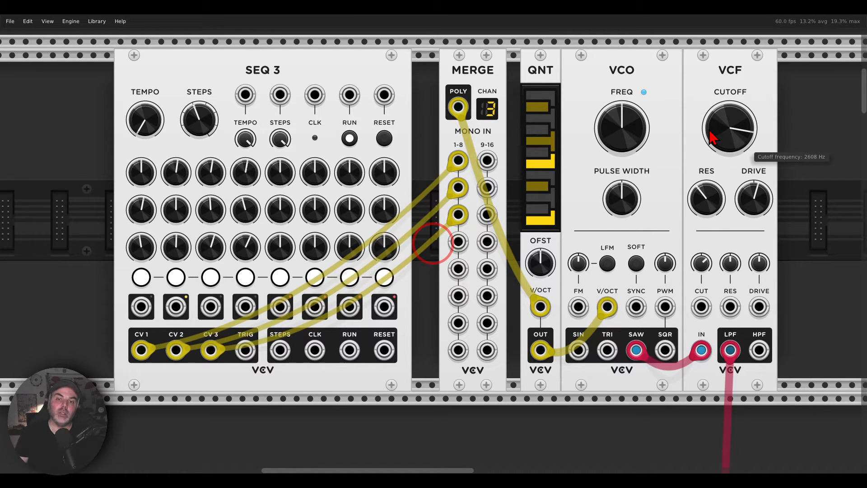
Raise the VCF's cutoff frequency and set its drive to 0%
left_click(725, 130)
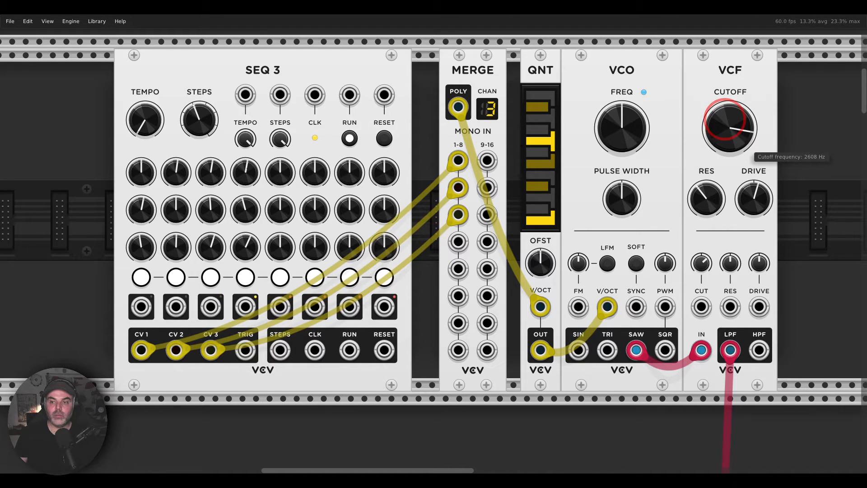
left_click_drag(754, 199, 753, 230)
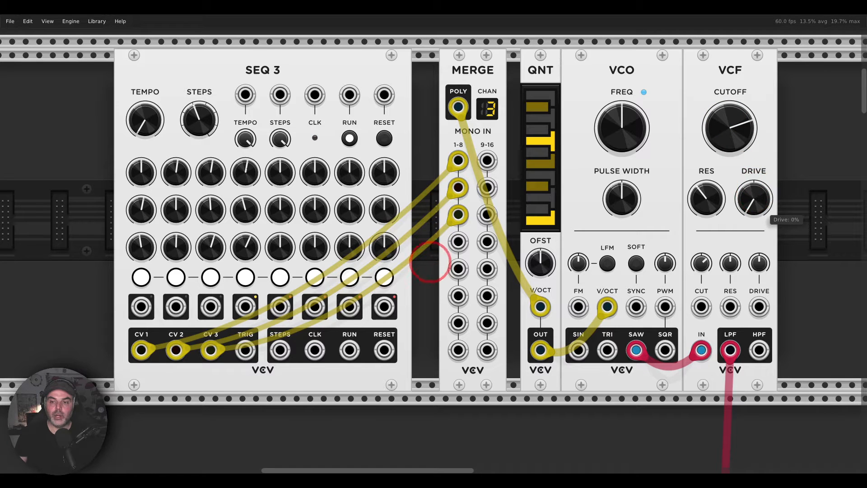
In the ScaleCV and DiatonicCV chord patch, raise the VCA's level to about 61%
scroll(623, 212, "down", 15)
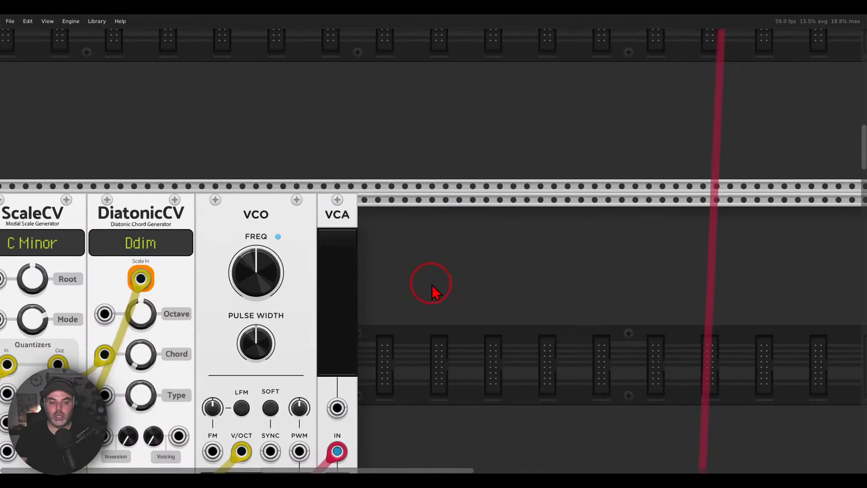
left_click_drag(435, 291, 712, 192)
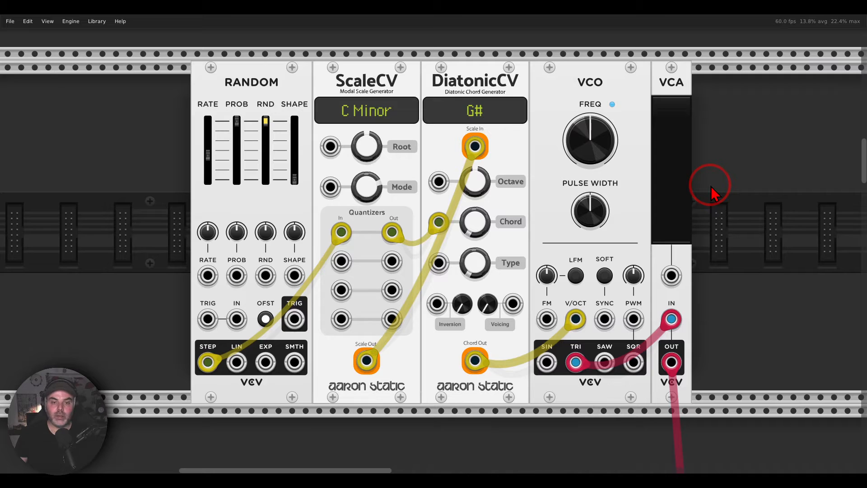
mouse_move(524, 64)
left_mouse_down()
mouse_move(464, 45)
mouse_move(322, 75)
mouse_move(391, 135)
mouse_move(537, 116)
mouse_move(525, 68)
left_mouse_up()
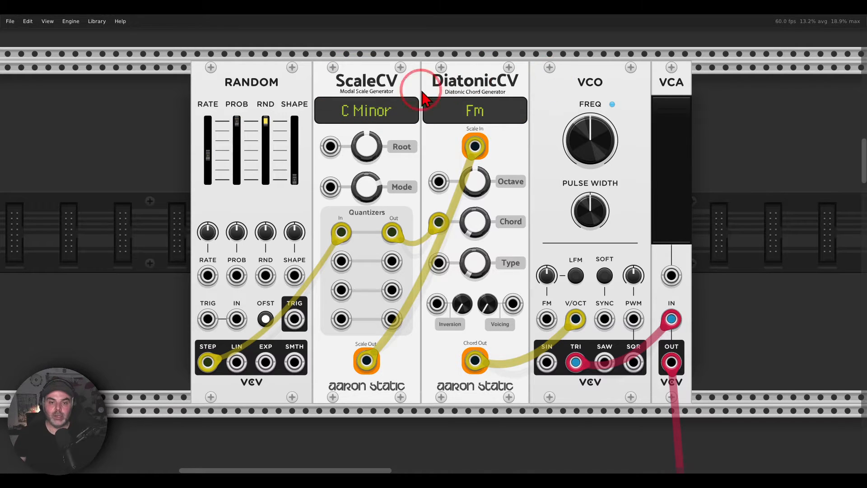
mouse_move(392, 90)
left_mouse_down()
mouse_move(364, 88)
mouse_move(359, 136)
mouse_move(409, 92)
mouse_move(389, 82)
left_mouse_up()
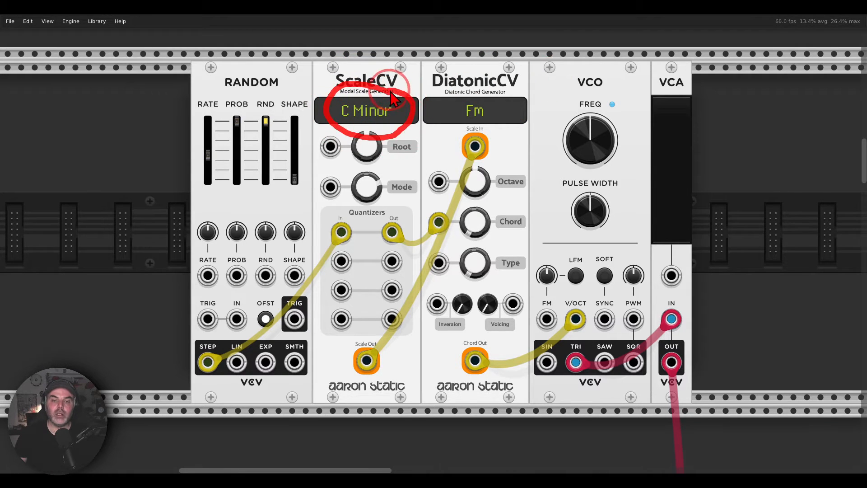
mouse_move(496, 109)
left_mouse_down()
mouse_move(449, 111)
mouse_move(503, 122)
mouse_move(502, 102)
left_mouse_up()
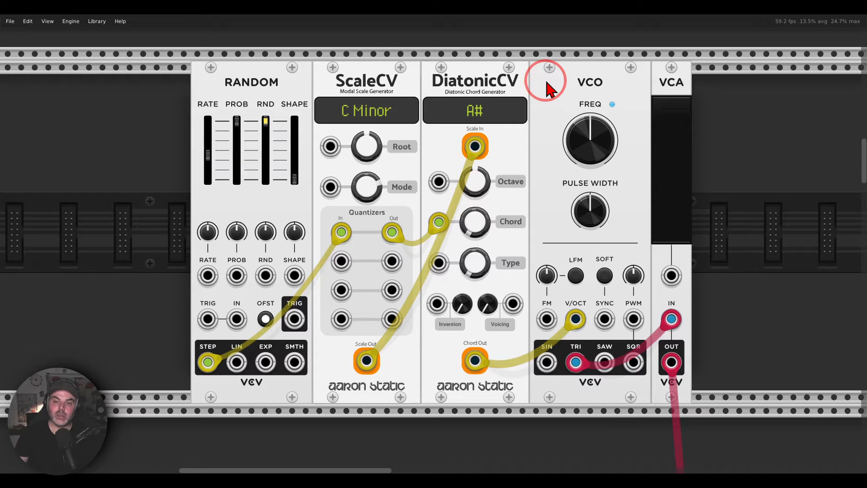
left_click_drag(666, 185, 684, 210)
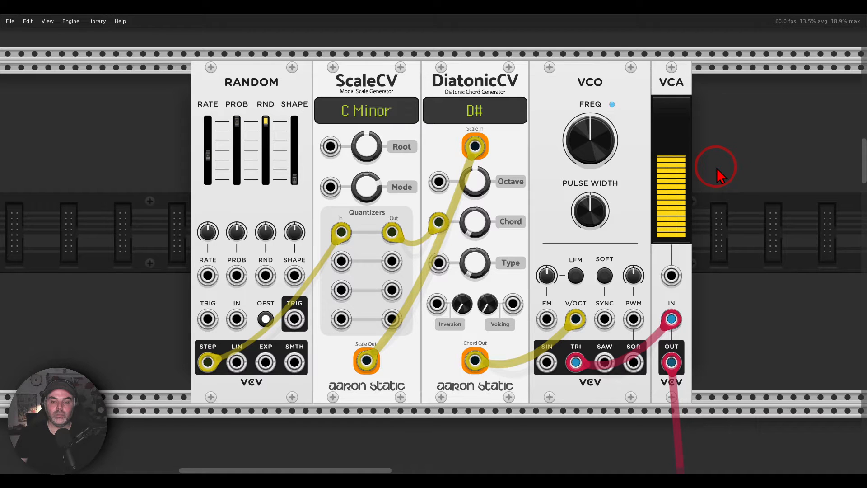
mouse_move(680, 170)
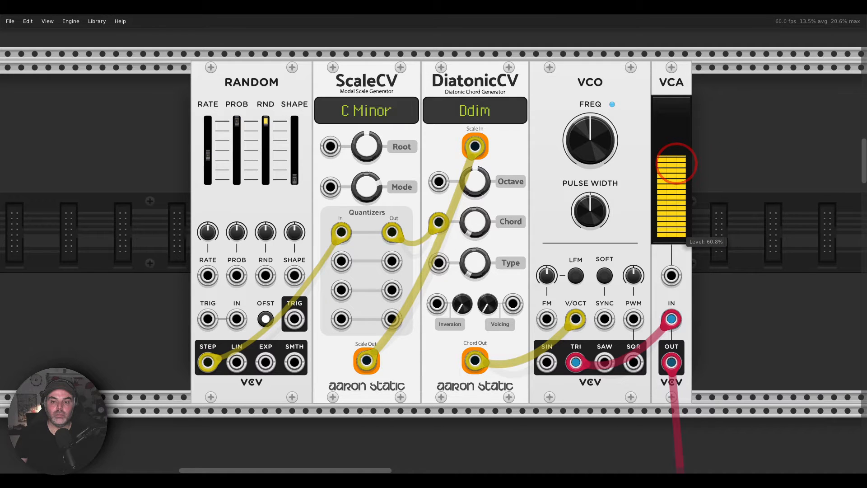
In the NoteSeq16 patch, review the polyphony channel options of the NoteSeq16 module and leave them unchanged
scroll(556, 184, "down", 10)
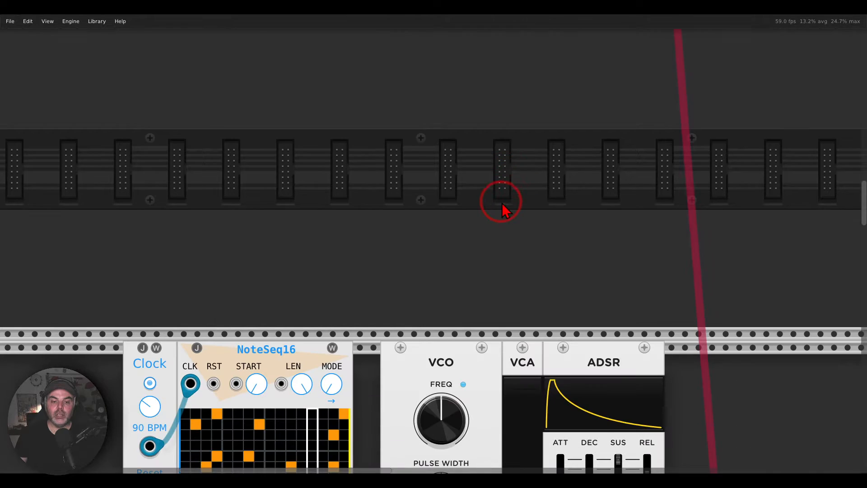
scroll(483, 203, "down", 8)
scroll(497, 235, "left", 3)
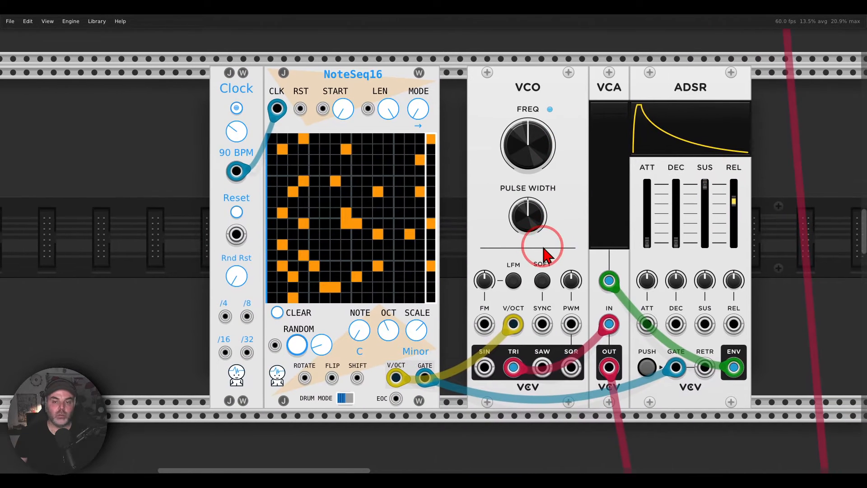
left_click_drag(544, 247, 530, 238)
mouse_move(374, 56)
left_mouse_down()
mouse_move(355, 49)
mouse_move(319, 106)
mouse_move(394, 80)
mouse_move(379, 51)
left_mouse_up()
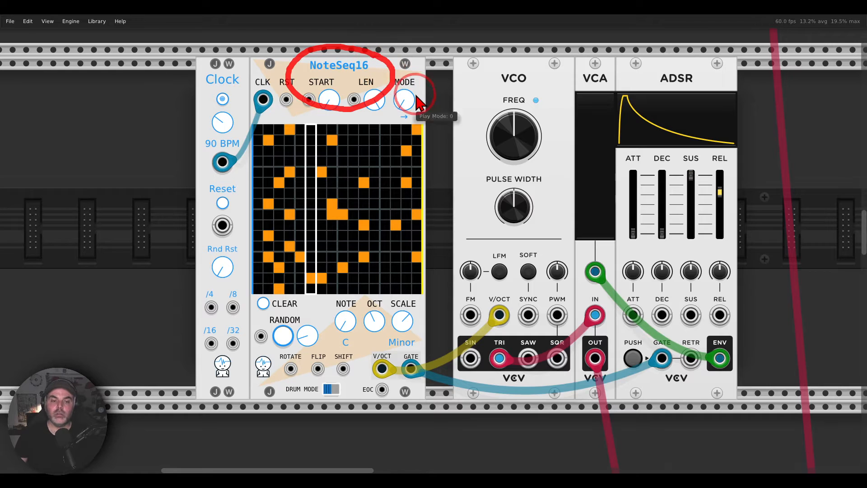
right_click(342, 71)
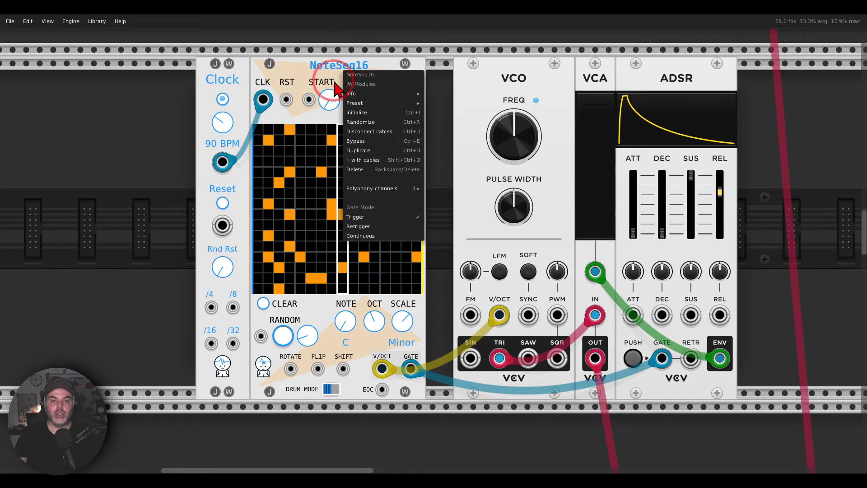
mouse_move(394, 194)
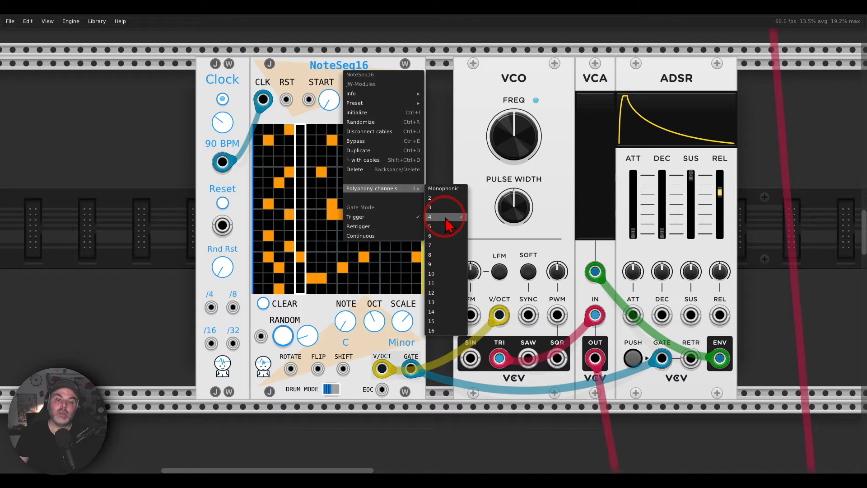
left_click(450, 142)
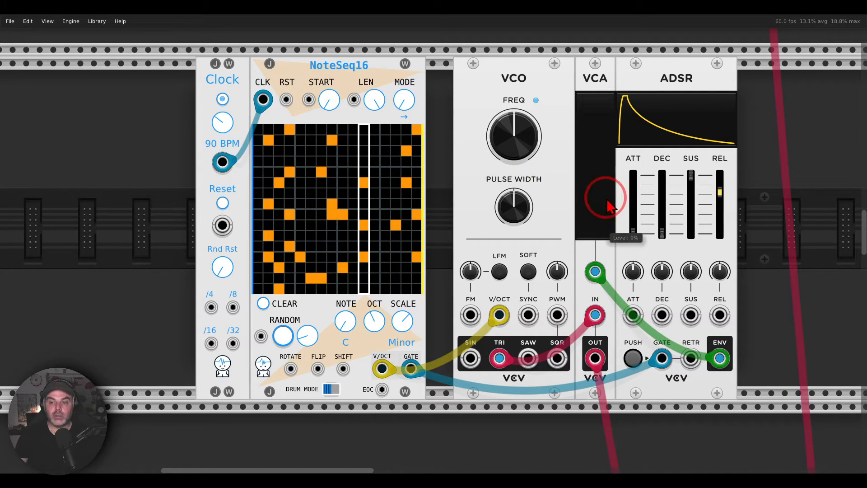
Adjust the VCA's level in the NoteSeq16 patch and watch its individual channel levels follow the ADSR envelope
mouse_move(607, 207)
left_mouse_down()
mouse_move(426, 240)
mouse_move(606, 208)
mouse_move(590, 123)
mouse_move(627, 140)
mouse_move(606, 128)
left_mouse_up()
left_click_drag(696, 67, 690, 62)
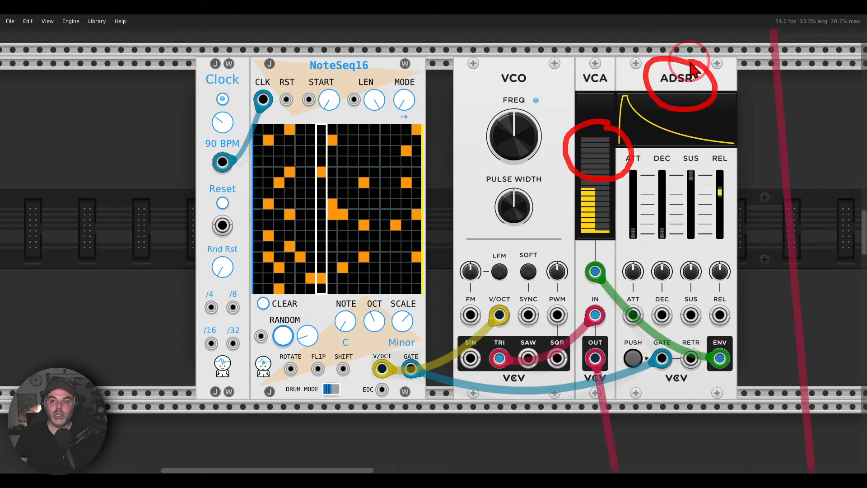
key("Escape")
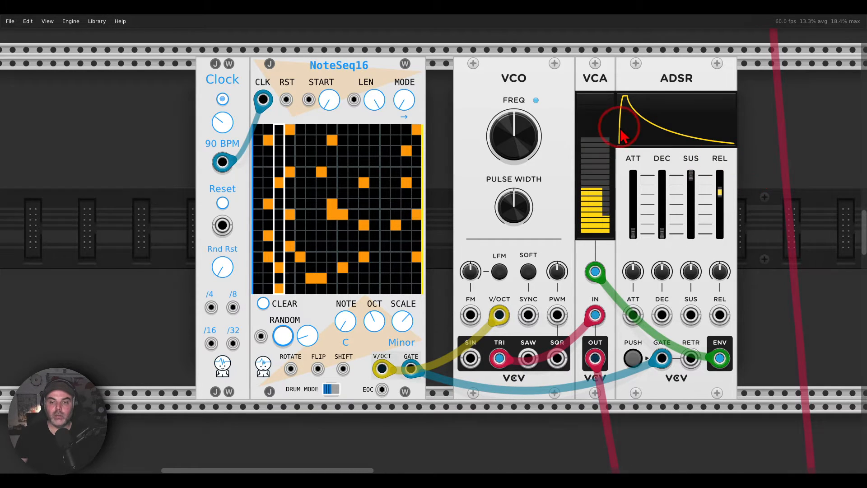
mouse_move(623, 134)
left_mouse_down()
mouse_move(562, 136)
mouse_move(597, 176)
mouse_move(632, 149)
mouse_move(627, 134)
left_mouse_up()
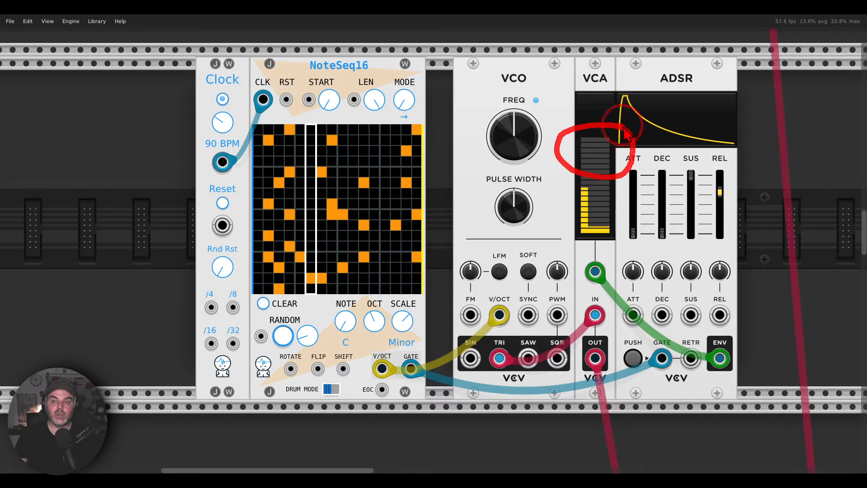
key("Escape")
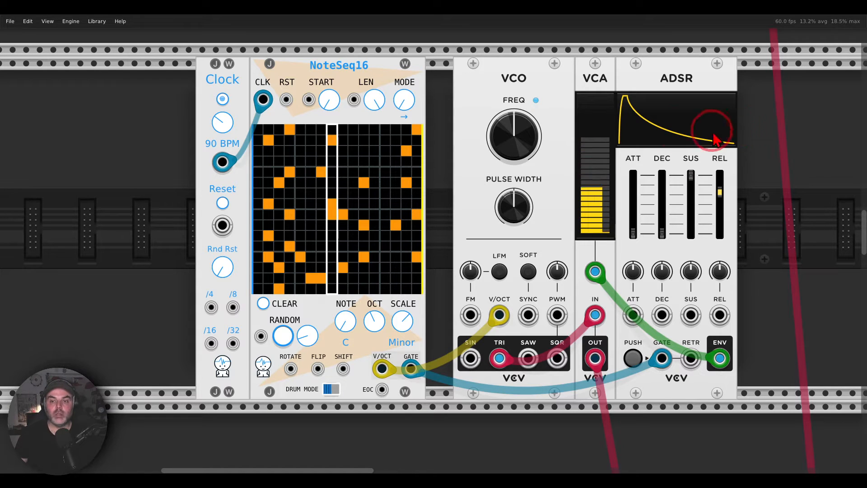
left_click_drag(592, 156, 432, 244)
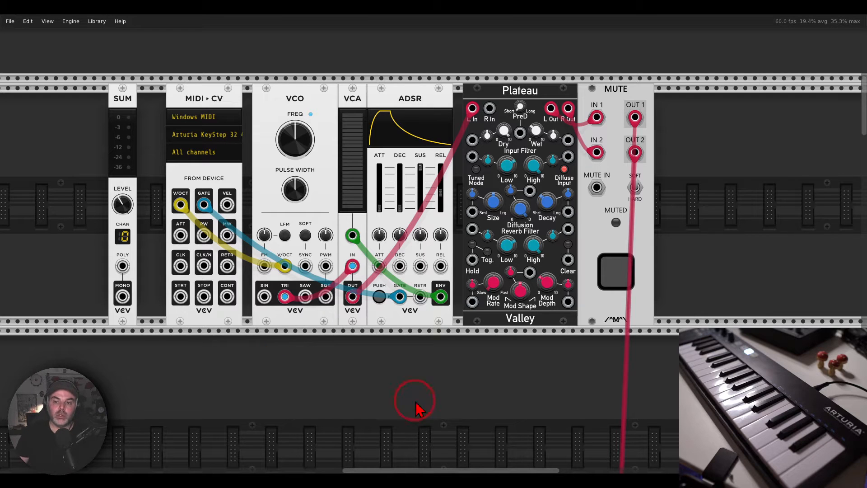
Filter the module browser by the Polyphonic tag, look over the matching modules and close the browser
right_click(700, 209)
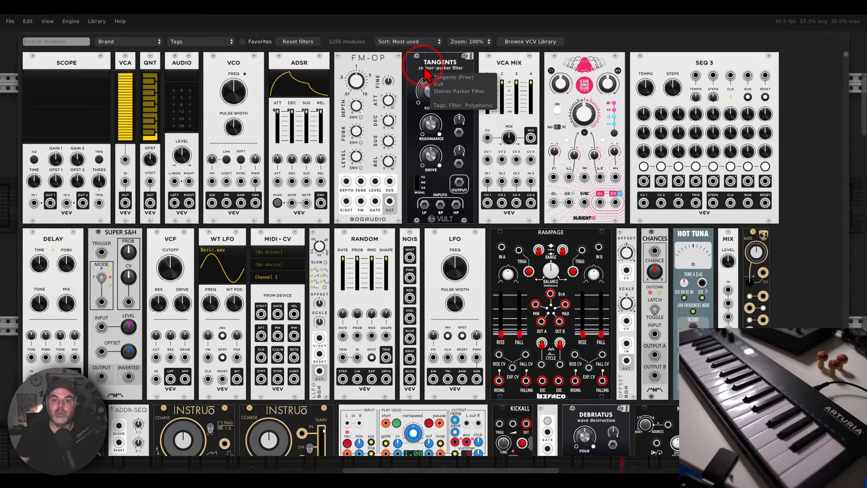
left_click(194, 41)
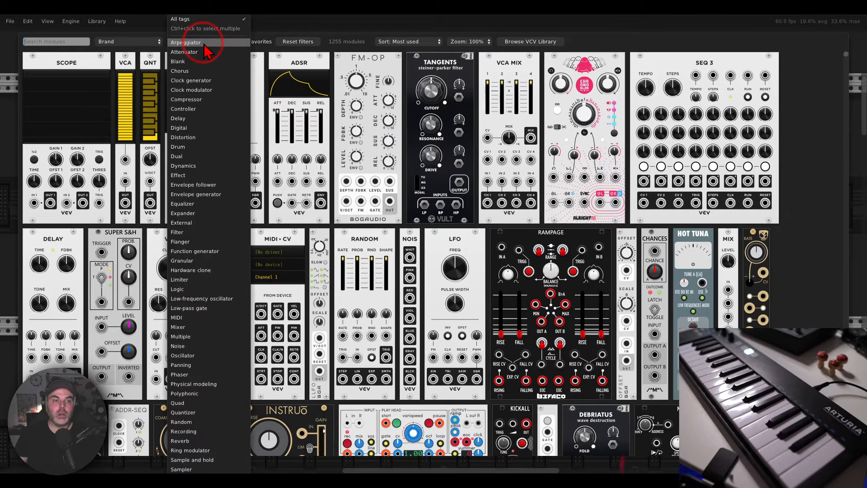
left_click(192, 394)
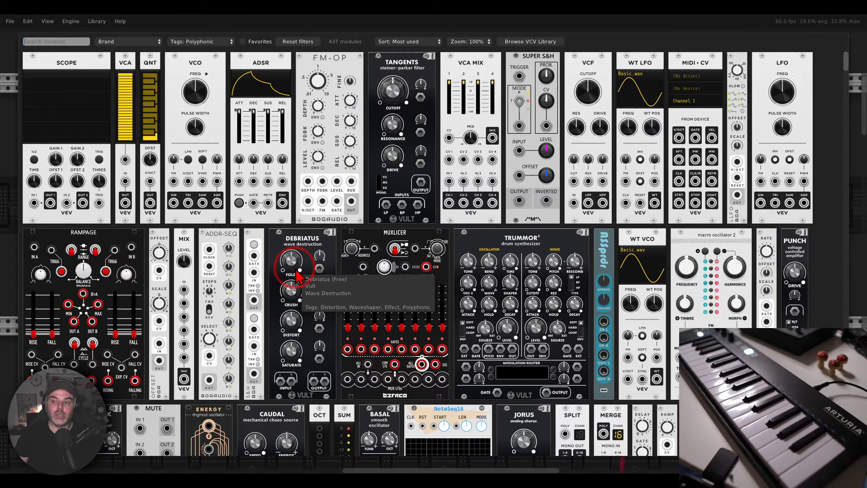
left_click(858, 160)
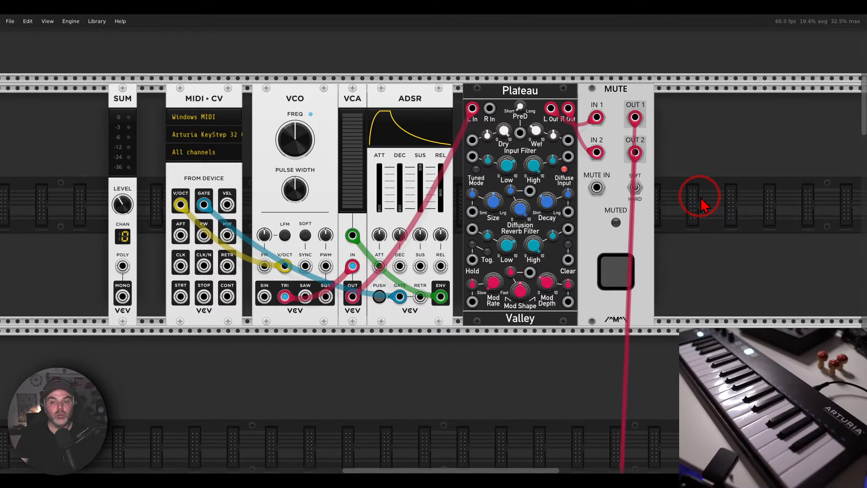
mouse_move(535, 76)
left_mouse_down()
mouse_move(489, 102)
mouse_move(552, 96)
left_mouse_up()
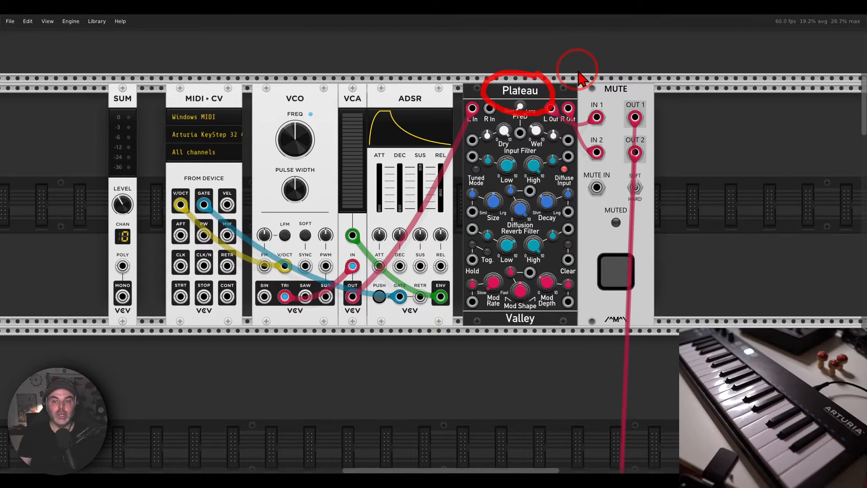
key("Escape")
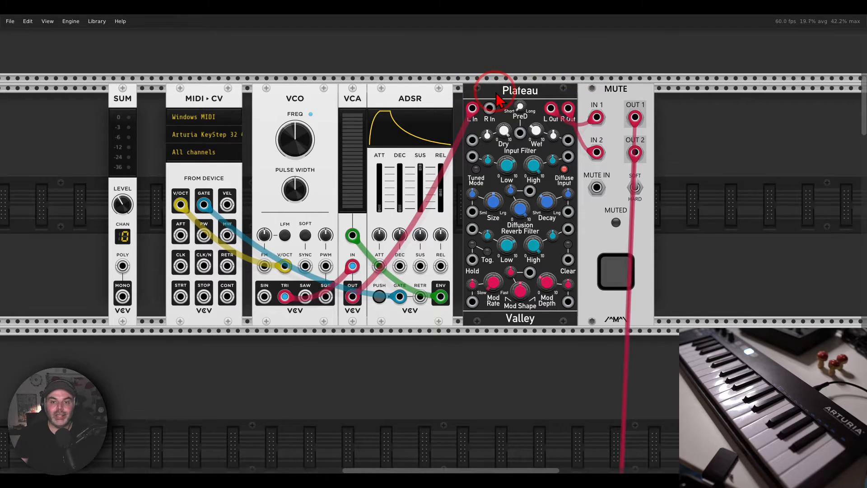
mouse_move(497, 91)
left_mouse_down()
mouse_move(468, 93)
mouse_move(462, 123)
mouse_move(508, 127)
mouse_move(499, 92)
left_mouse_up()
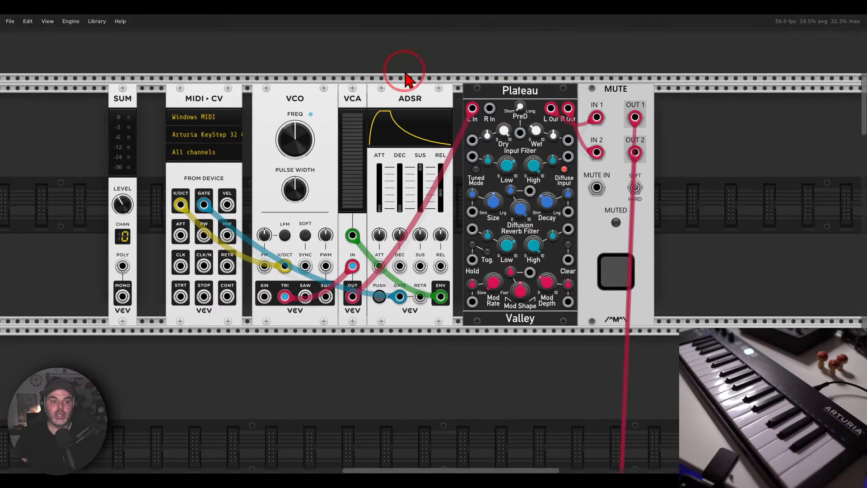
mouse_move(431, 71)
left_mouse_down()
mouse_move(278, 85)
mouse_move(400, 156)
mouse_move(440, 68)
left_mouse_up()
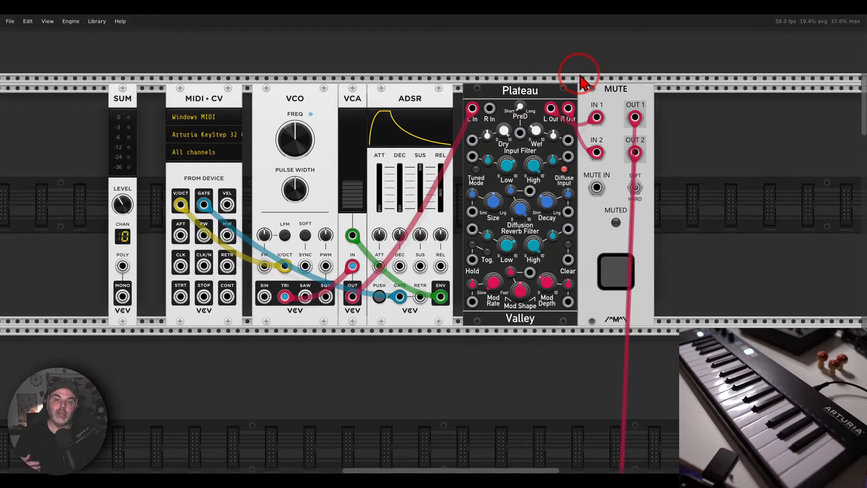
Mute the Plateau patch and unmute the Electric Ensemble patch
left_click(616, 270)
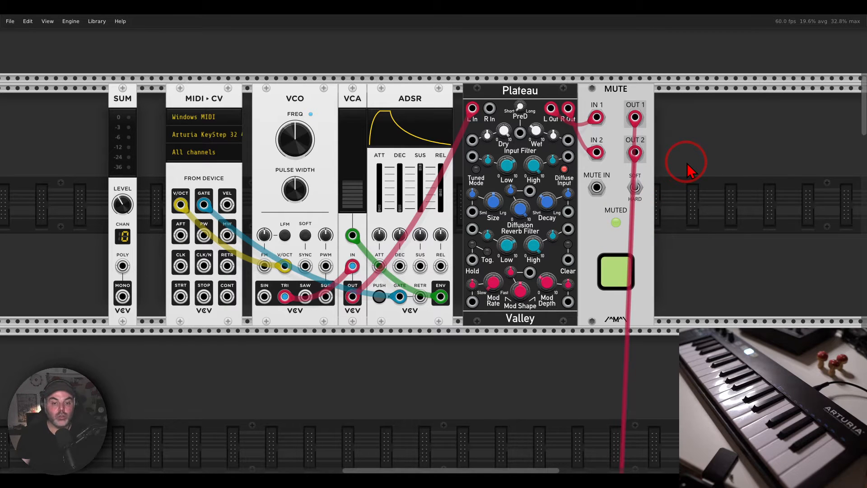
scroll(619, 187, "down", 10)
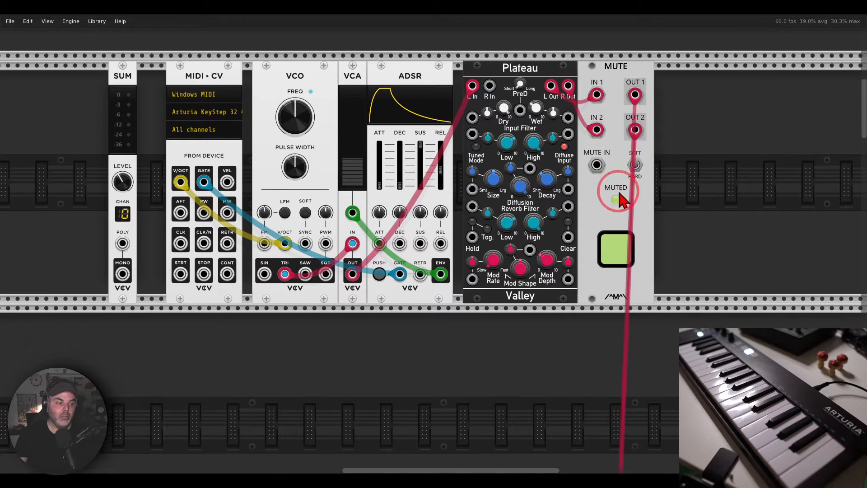
scroll(580, 197, "down", 2)
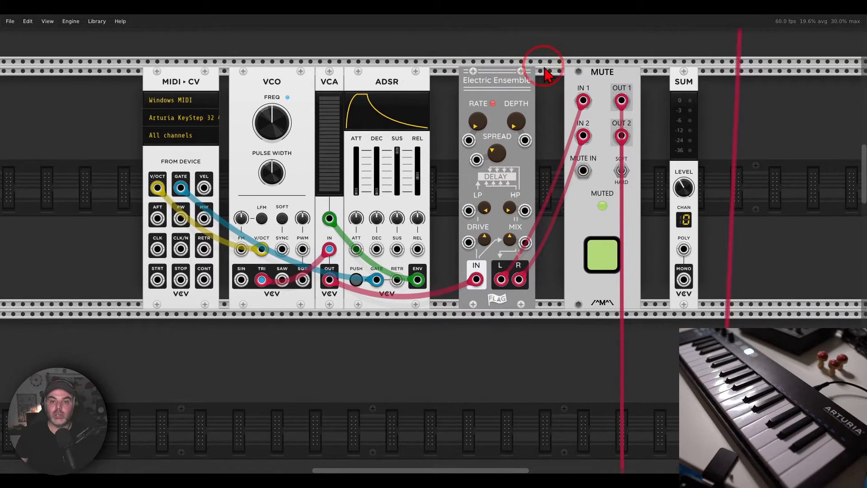
mouse_move(545, 64)
left_mouse_down()
mouse_move(457, 76)
mouse_move(540, 104)
mouse_move(548, 65)
left_mouse_up()
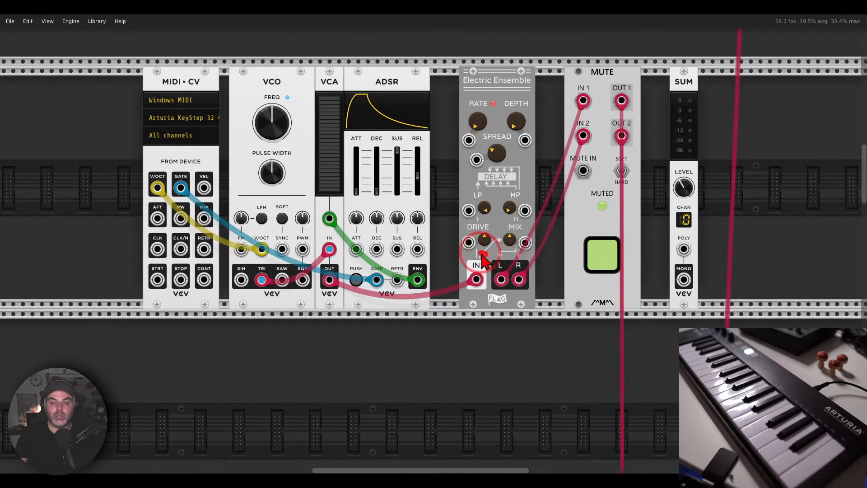
mouse_move(484, 259)
left_mouse_down()
mouse_move(454, 282)
mouse_move(472, 311)
mouse_move(501, 282)
mouse_move(493, 263)
left_mouse_up()
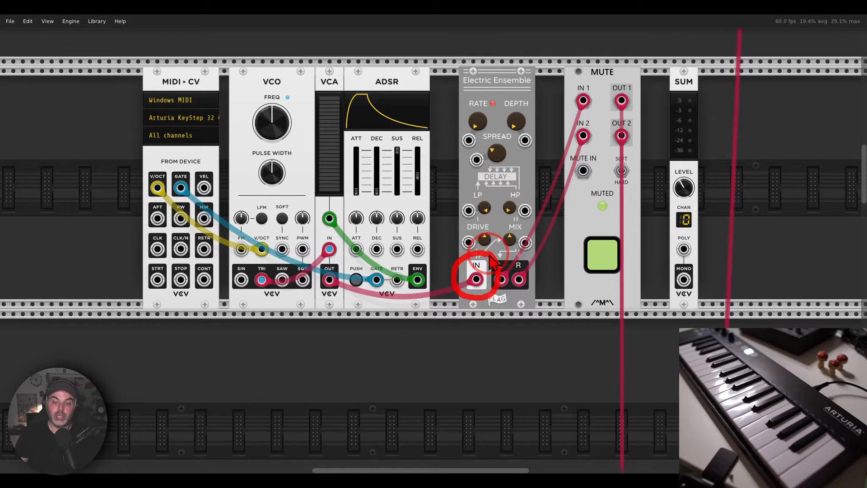
left_click(599, 271)
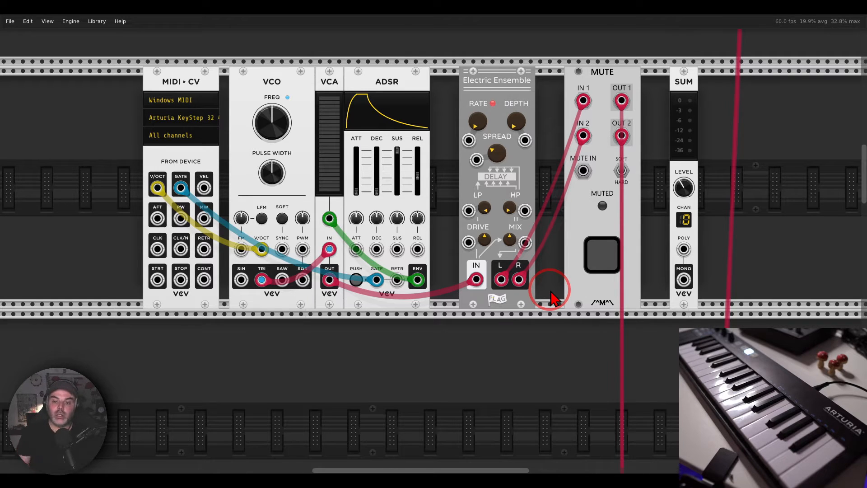
mouse_move(488, 264)
left_mouse_down()
mouse_move(466, 251)
mouse_move(451, 284)
mouse_move(501, 287)
left_mouse_up()
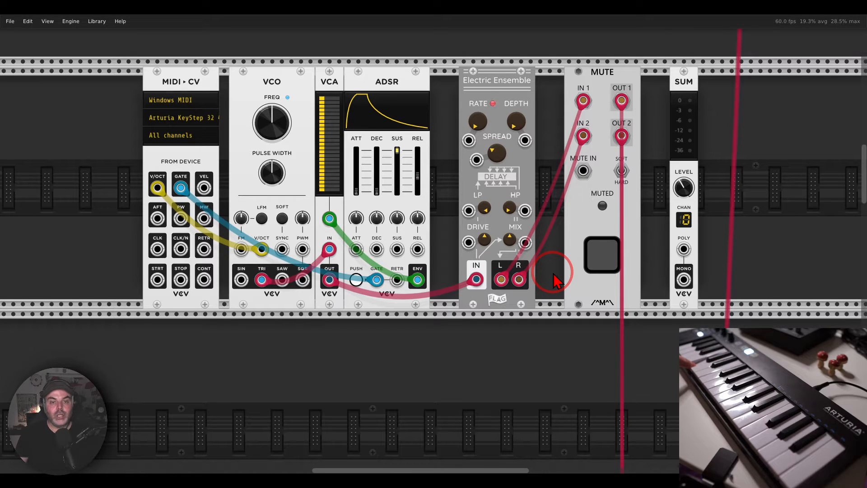
mouse_move(343, 87)
left_mouse_down()
mouse_move(311, 85)
mouse_move(355, 110)
mouse_move(340, 79)
left_mouse_up()
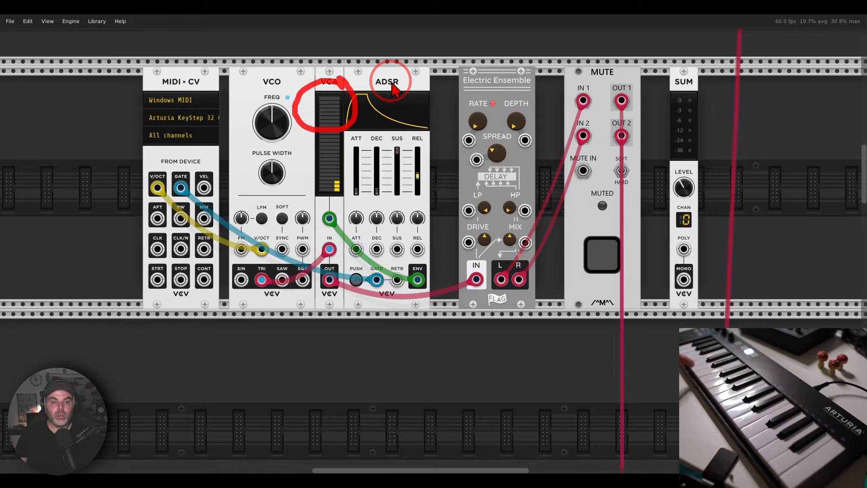
key("Escape")
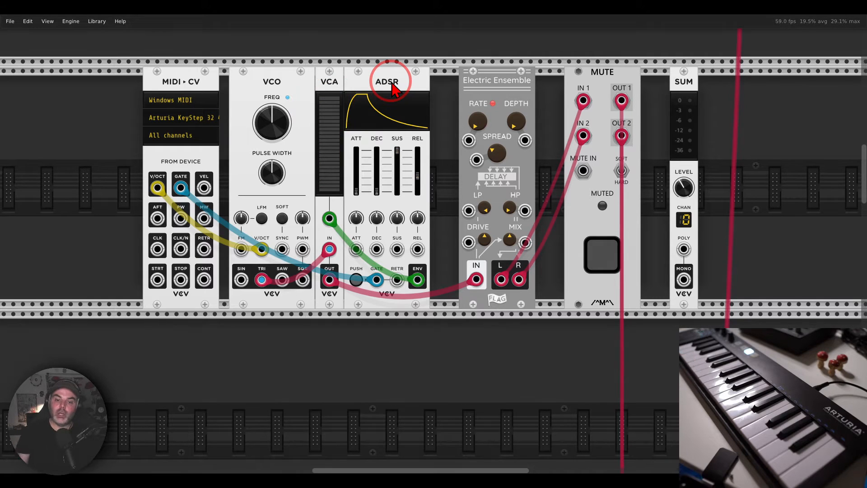
mouse_move(485, 256)
left_mouse_down()
mouse_move(457, 275)
mouse_move(490, 303)
mouse_move(472, 256)
mouse_move(513, 253)
left_mouse_up()
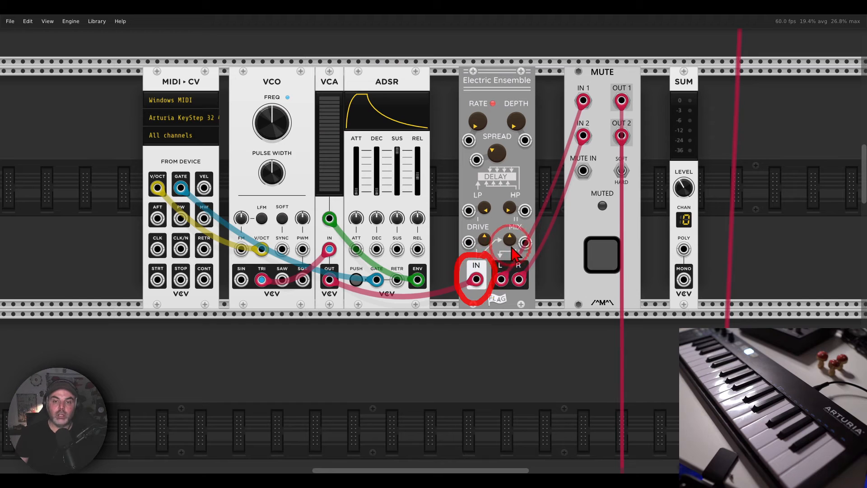
mouse_move(493, 159)
left_mouse_down()
mouse_move(470, 178)
mouse_move(488, 180)
left_mouse_up()
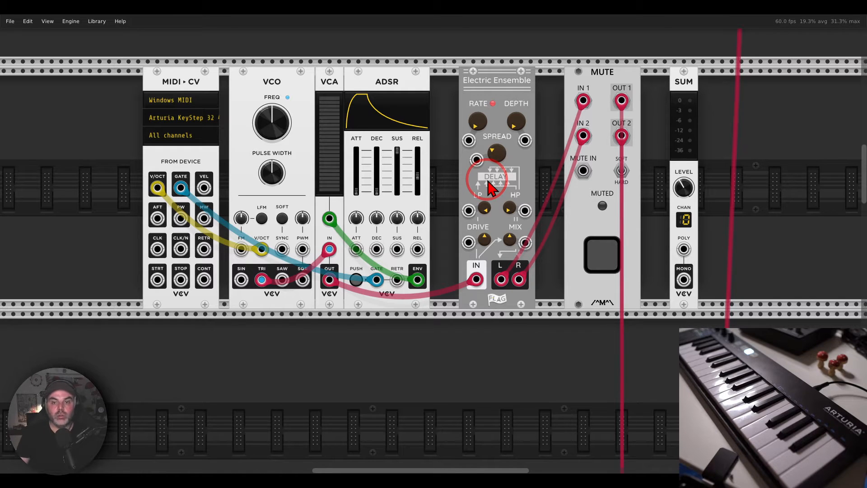
Place the SUM module between ADSR and Electric Ensemble and route the VCA output through its POLY input and MONO output into the Electric Ensemble
left_click_drag(489, 88, 510, 88)
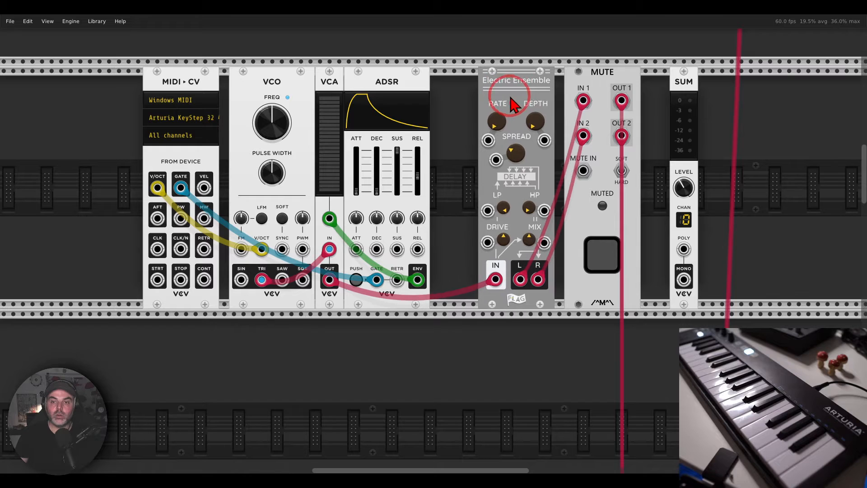
left_click_drag(693, 82, 456, 84)
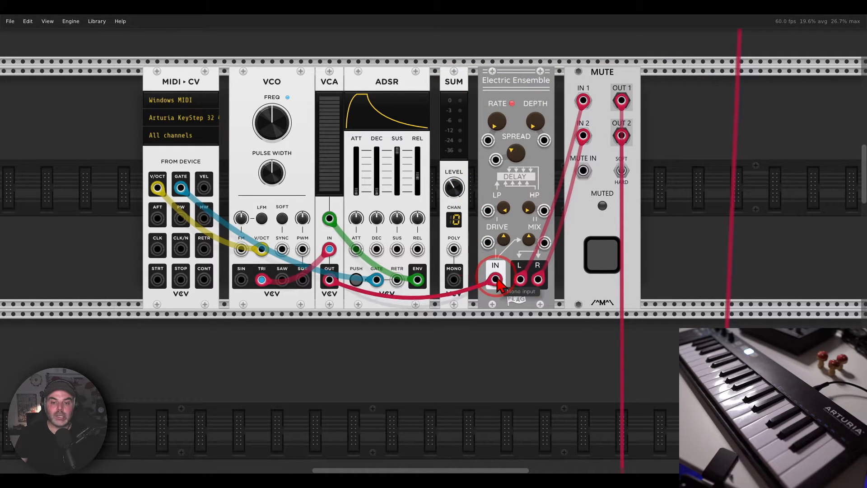
left_click_drag(496, 279, 454, 249)
left_click_drag(454, 280, 496, 280)
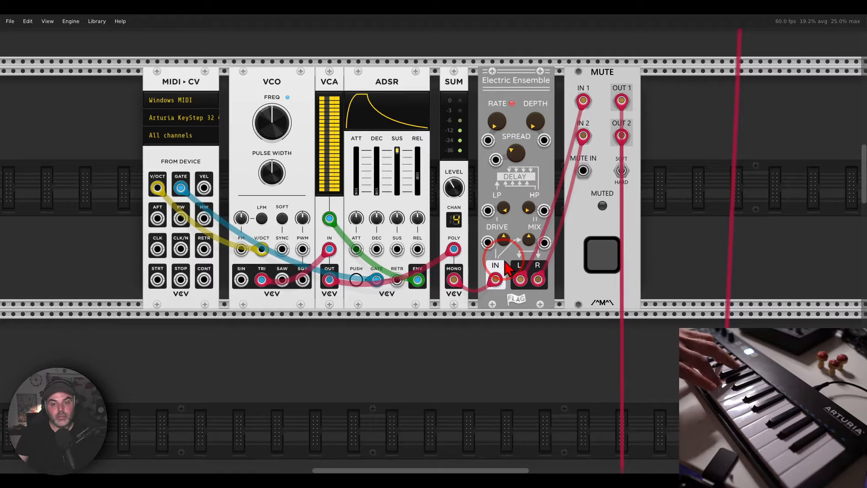
Mute the Electric Ensemble patch and unmute the SEQ 3 and MERGE patch
left_click(599, 253)
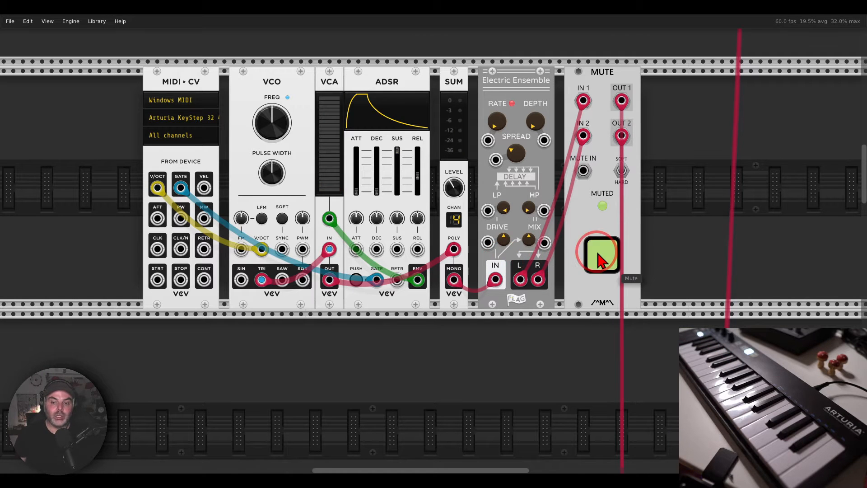
scroll(424, 236, "down", 7)
left_click_drag(391, 258, 613, 71)
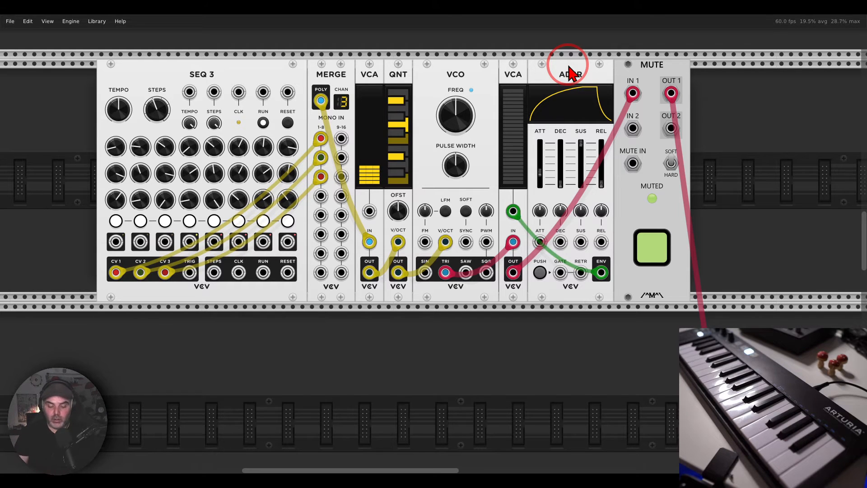
mouse_move(337, 129)
left_mouse_down()
mouse_move(309, 131)
mouse_move(318, 203)
mouse_move(345, 153)
left_mouse_up()
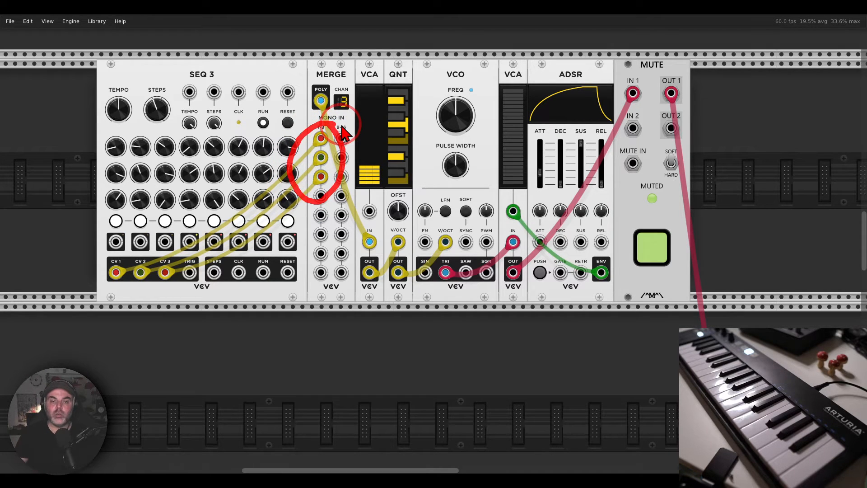
mouse_move(600, 58)
left_mouse_down()
mouse_move(556, 43)
mouse_move(507, 141)
mouse_move(603, 68)
left_mouse_up()
mouse_move(527, 58)
left_mouse_down()
mouse_move(518, 58)
mouse_move(516, 108)
mouse_move(539, 66)
mouse_move(524, 56)
left_mouse_up()
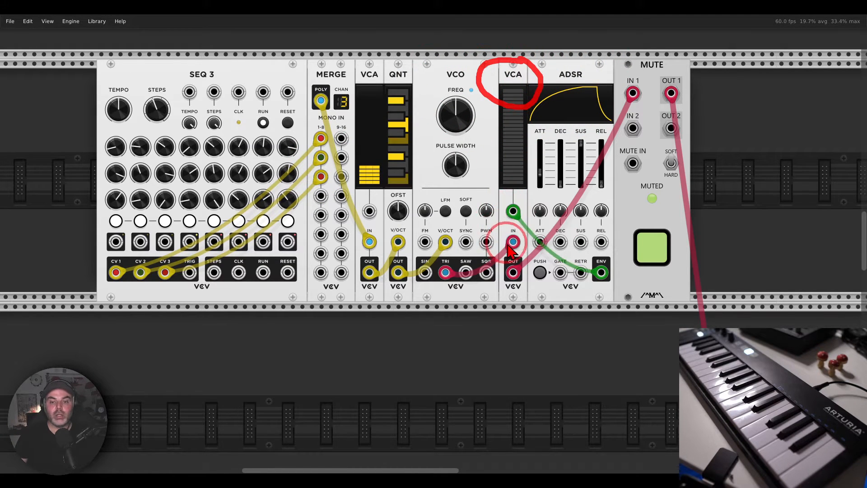
mouse_move(583, 86)
left_mouse_down()
mouse_move(592, 63)
mouse_move(528, 88)
mouse_move(592, 68)
mouse_move(566, 99)
mouse_move(585, 60)
left_mouse_up()
left_click(662, 255)
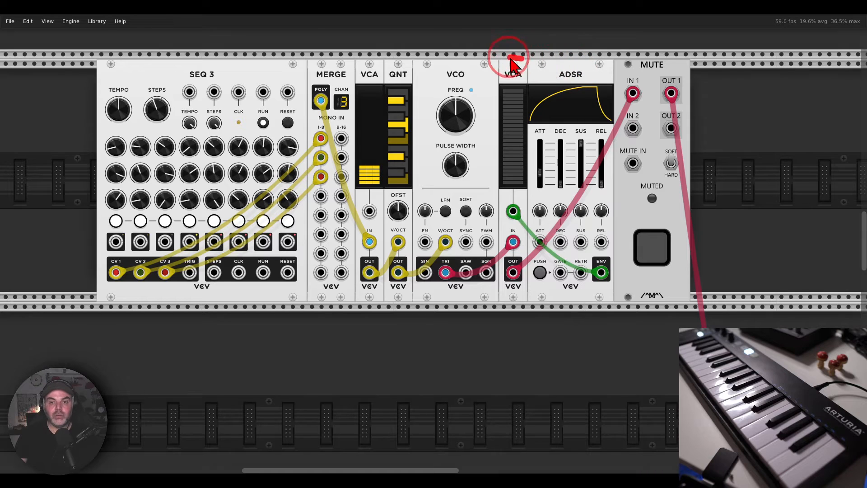
Connect SEQ 3's TRIG output to the ADSR's GATE input, then mute the patch
mouse_move(523, 58)
left_mouse_down()
mouse_move(497, 74)
mouse_move(529, 95)
mouse_move(538, 72)
mouse_move(520, 56)
left_mouse_up()
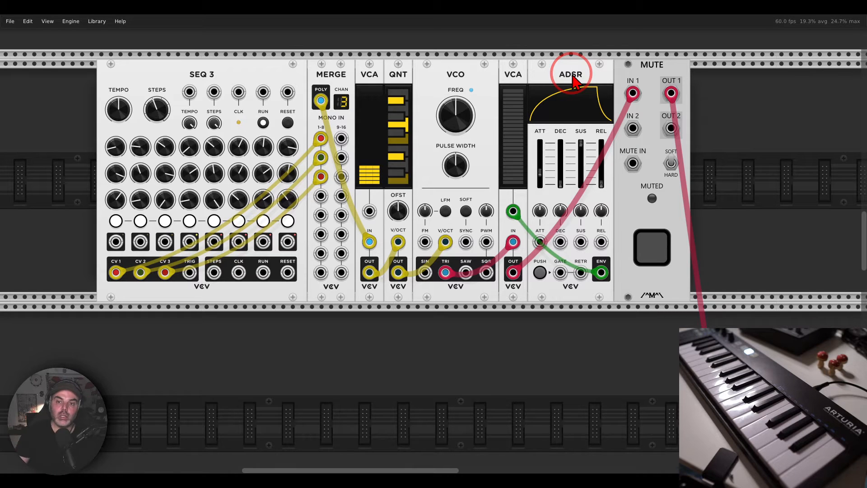
left_click(540, 272)
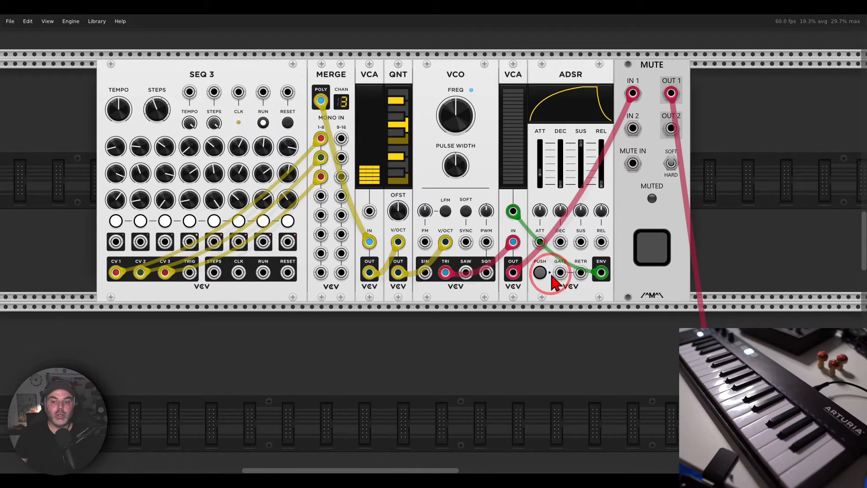
left_click_drag(560, 272, 189, 273)
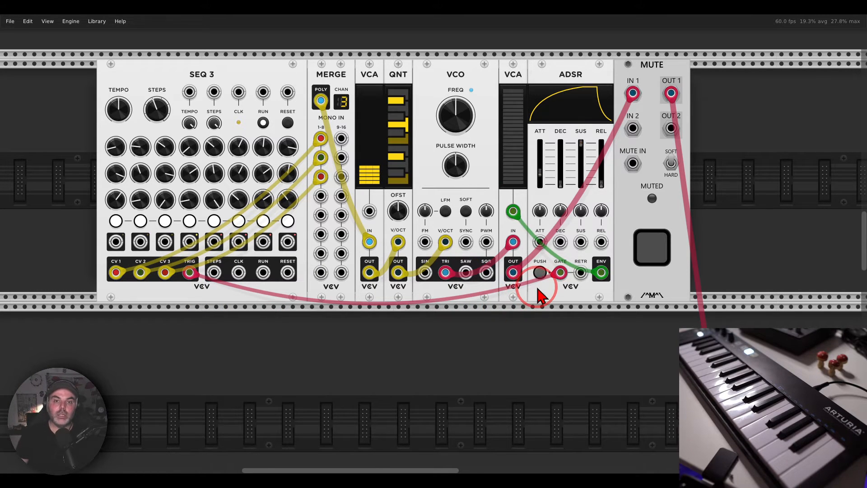
left_click(652, 247)
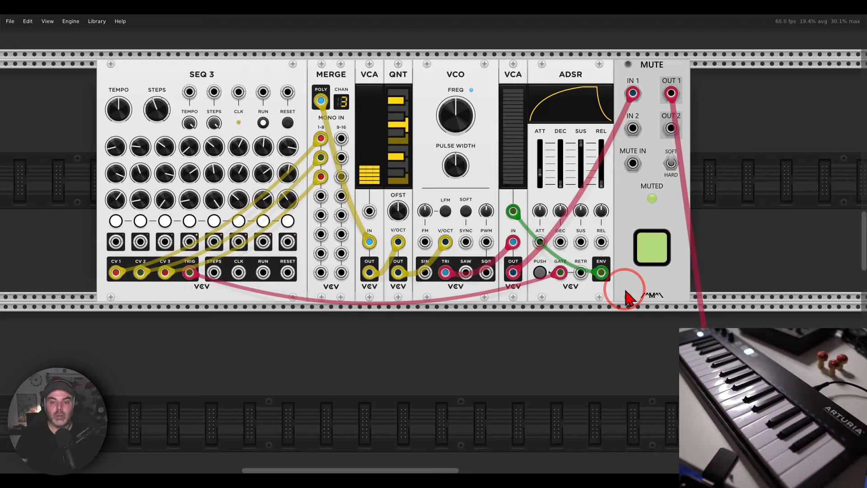
Compare the channels arriving at the second VCA's channel input with those at its CV input
mouse_move(514, 244)
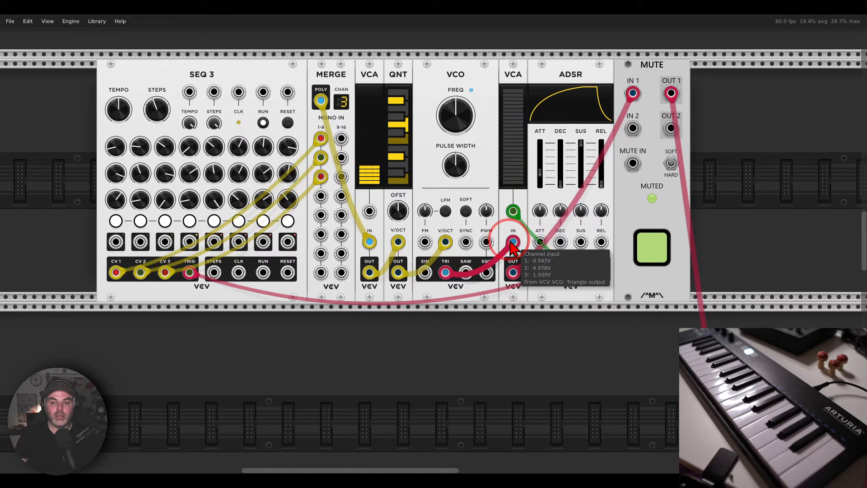
mouse_move(515, 222)
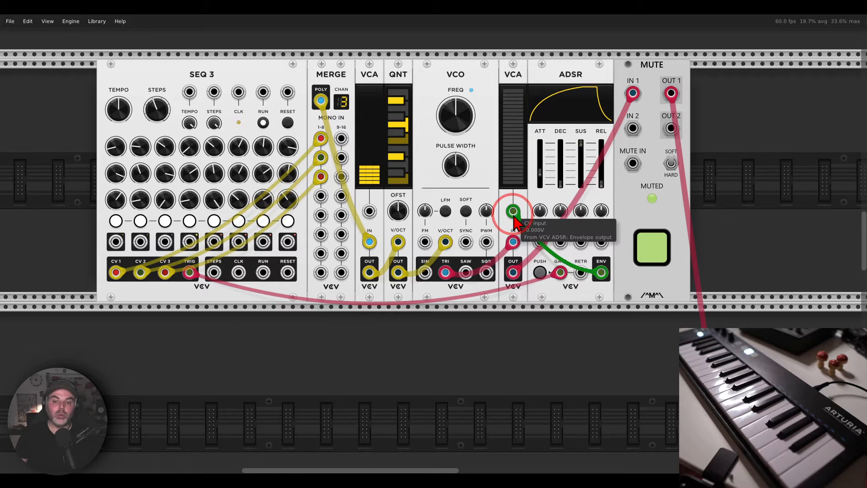
mouse_move(532, 76)
left_mouse_down()
mouse_move(483, 117)
mouse_move(515, 199)
mouse_move(561, 131)
mouse_move(550, 81)
left_mouse_up()
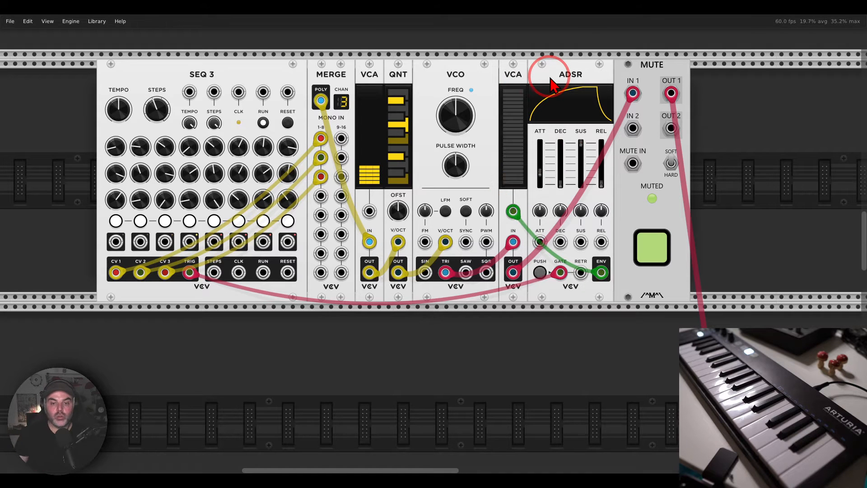
Unmute the MIDI-CV patch that contains the NOIS and VCA MIX modules
scroll(459, 169, "down", 3)
scroll(458, 169, "down", 5)
scroll(374, 199, "down", 1)
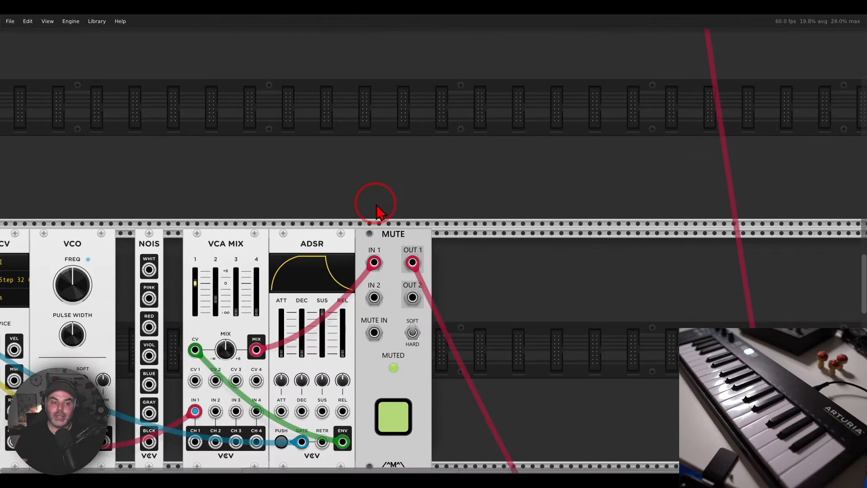
scroll(418, 193, "up", 5)
scroll(619, 106, "down", 2)
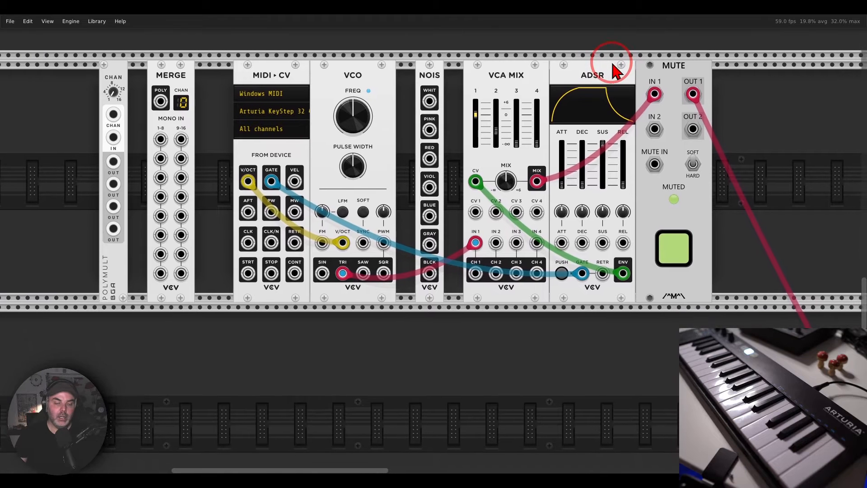
mouse_move(524, 57)
left_mouse_down()
mouse_move(511, 54)
mouse_move(491, 97)
mouse_move(540, 71)
mouse_move(524, 57)
left_mouse_up()
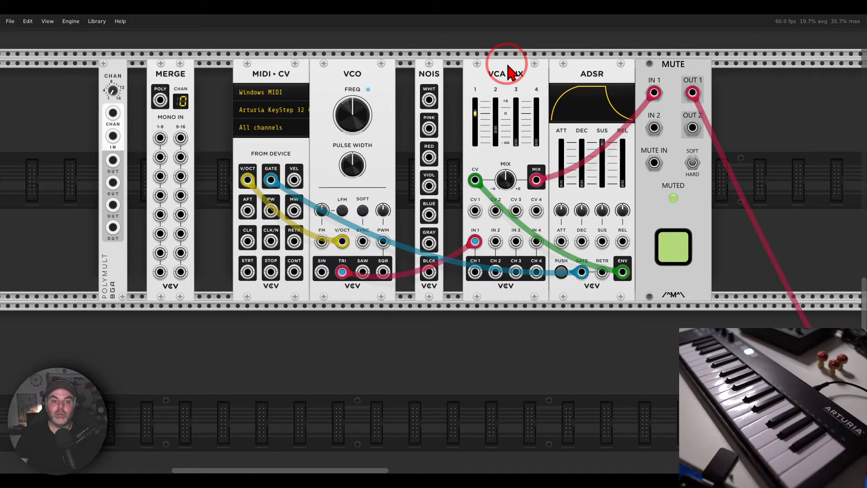
mouse_move(350, 72)
left_mouse_down()
mouse_move(353, 96)
mouse_move(352, 70)
left_mouse_up()
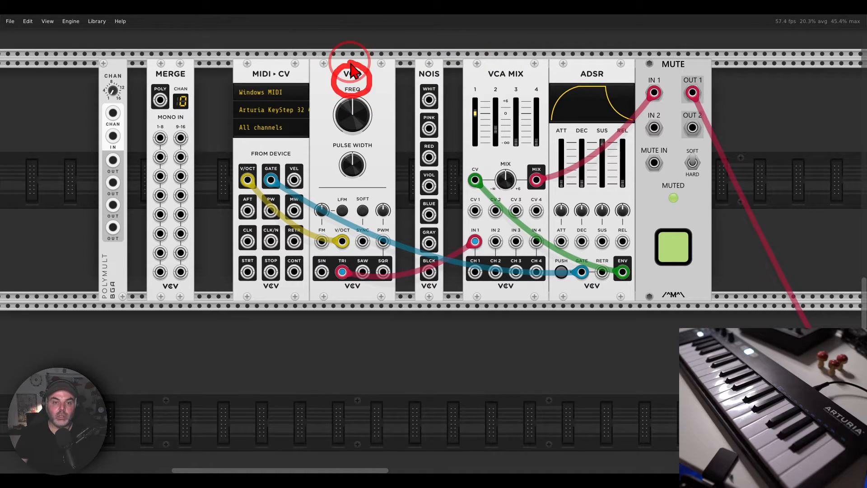
left_click(673, 246)
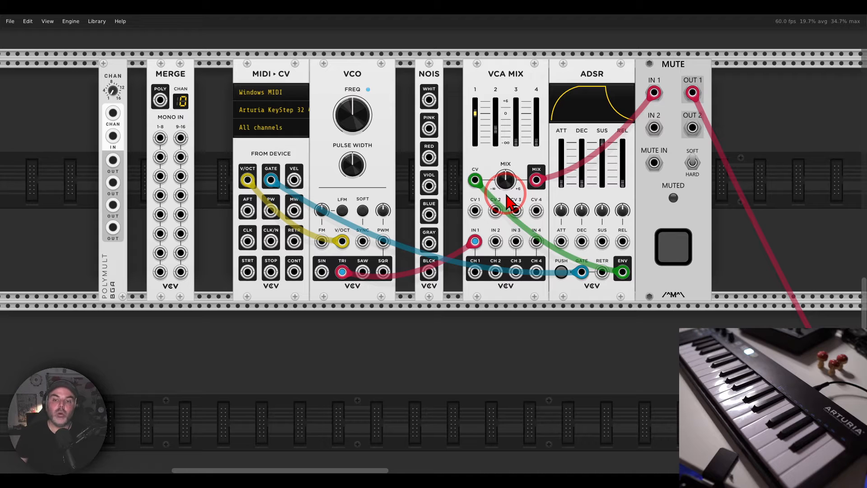
mouse_move(620, 251)
left_mouse_down()
mouse_move(561, 287)
mouse_move(627, 261)
left_mouse_up()
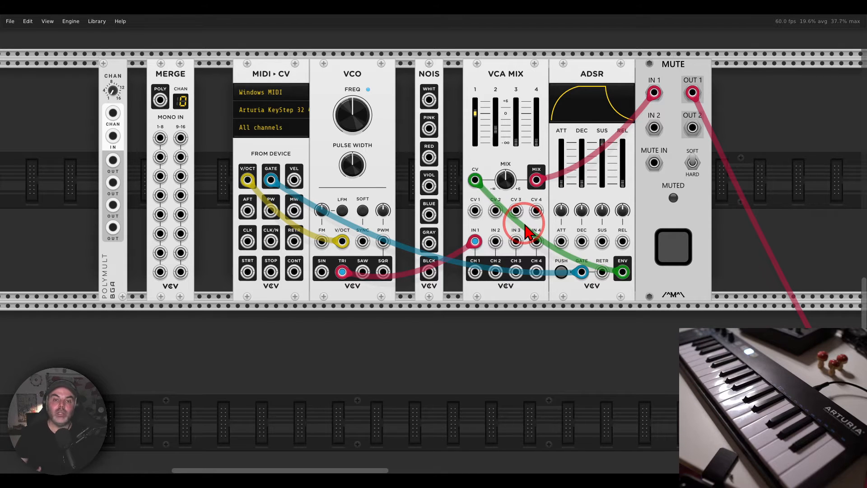
Connect the NOIS module's white noise output to VCA MIX's channel 2 input
right_click(429, 99)
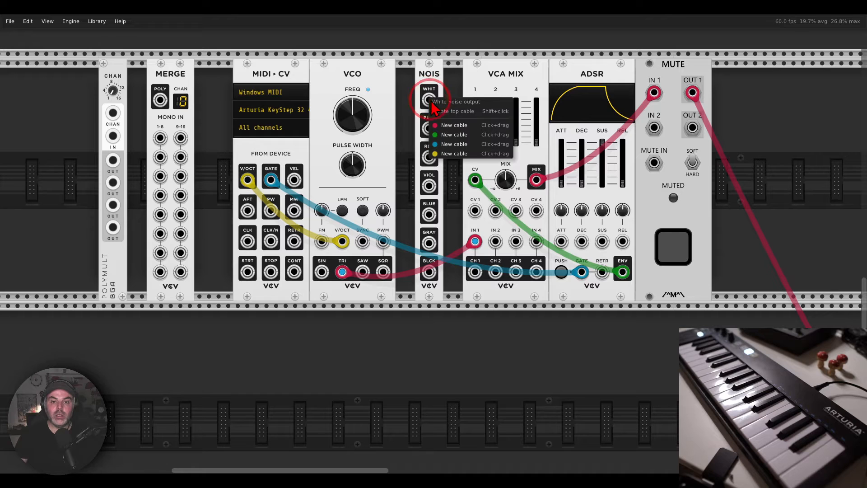
left_click_drag(439, 126, 496, 241)
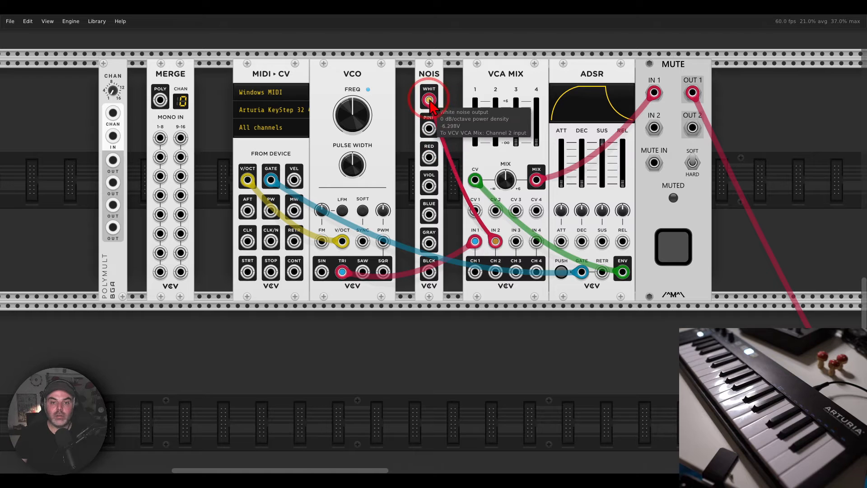
mouse_move(437, 87)
left_mouse_down()
mouse_move(418, 101)
mouse_move(440, 107)
mouse_move(435, 89)
left_mouse_up()
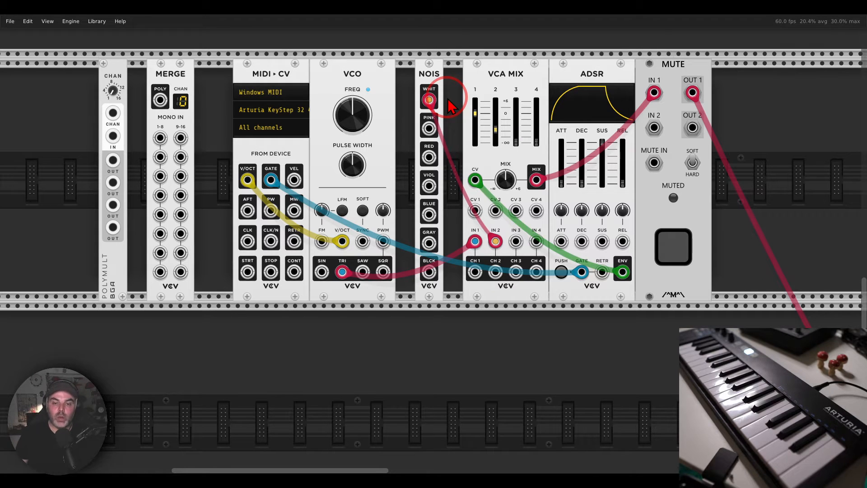
Patch the white noise into MERGE inputs 1 to 4 and route MERGE's POLY output to VCA MIX's channel 2 input
mouse_move(495, 241)
left_mouse_down()
mouse_move(352, 145)
mouse_move(160, 138)
left_mouse_up()
mouse_move(190, 57)
left_mouse_down()
mouse_move(131, 61)
mouse_move(201, 70)
left_mouse_up()
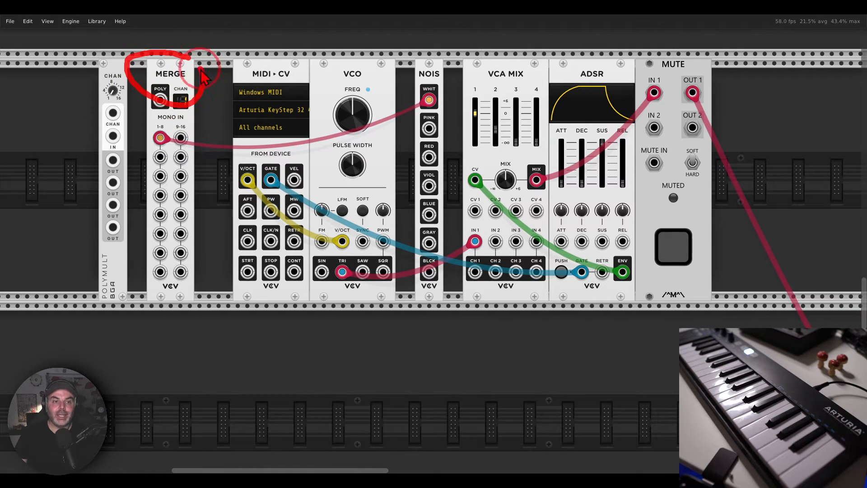
left_click(161, 140)
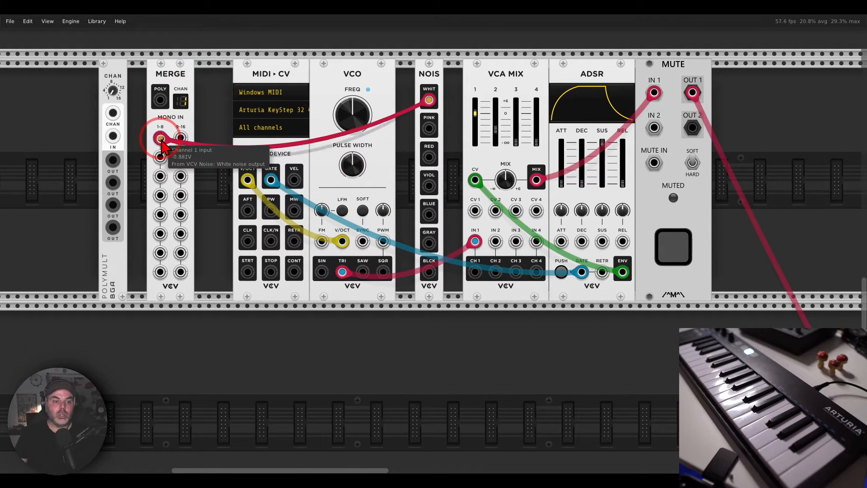
left_click_drag(160, 138, 162, 195)
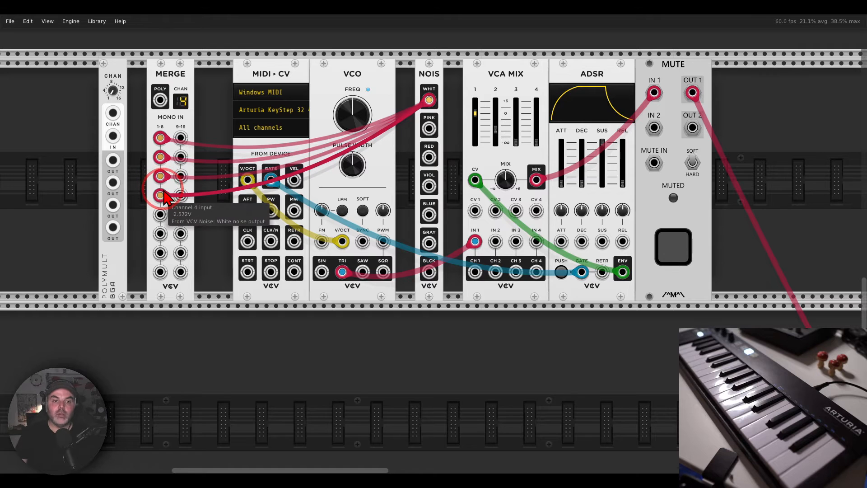
mouse_move(195, 81)
left_mouse_down()
mouse_move(181, 79)
mouse_move(168, 101)
mouse_move(193, 122)
mouse_move(198, 90)
mouse_move(286, 150)
mouse_move(496, 242)
left_mouse_up()
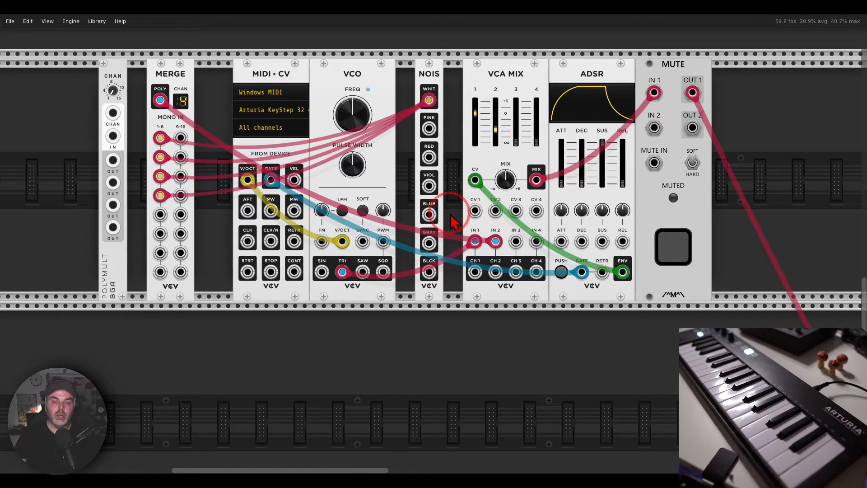
Remove the four white noise cables and the POLY output cable from MERGE
left_click_drag(160, 195, 253, 221)
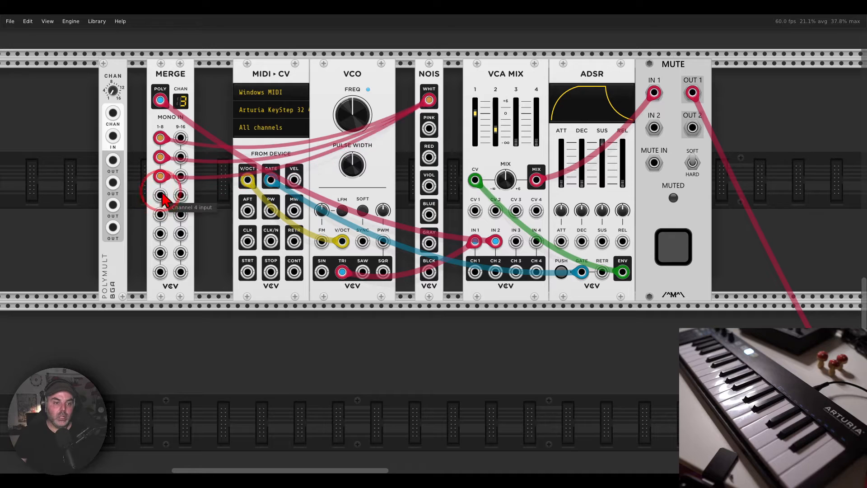
left_click_drag(160, 176, 212, 199)
left_click(160, 162, "shift")
left_click(161, 140, "shift")
left_click(161, 104, "shift")
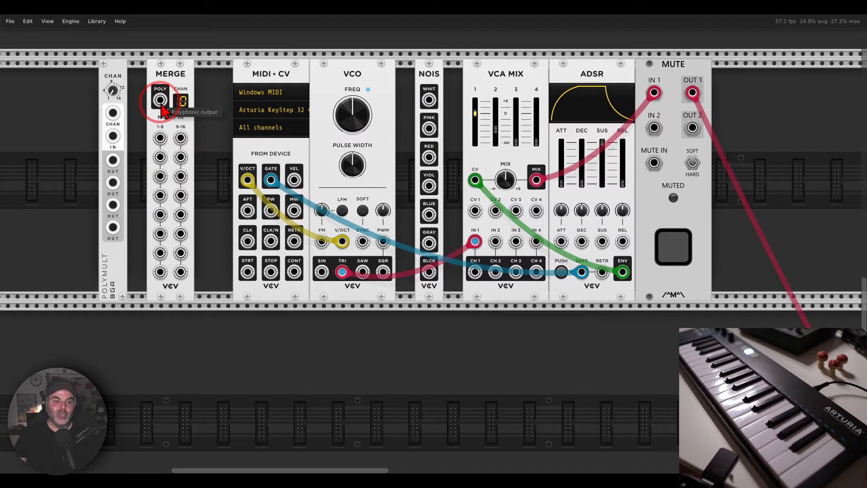
mouse_move(126, 58)
left_mouse_down()
mouse_move(84, 74)
mouse_move(114, 110)
mouse_move(141, 81)
mouse_move(123, 53)
left_mouse_up()
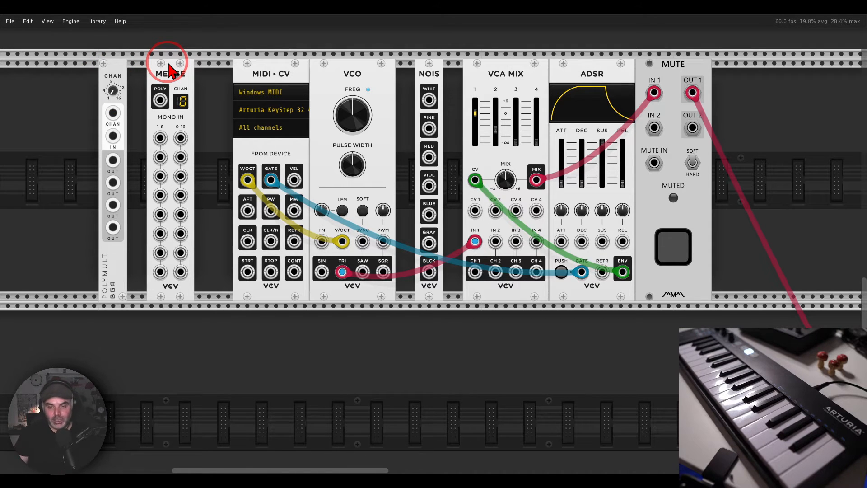
Route the white noise output through POLYMULT, set to 4 polyphony channels, into VCA MIX's channel 2 input
left_click_drag(435, 101, 113, 135)
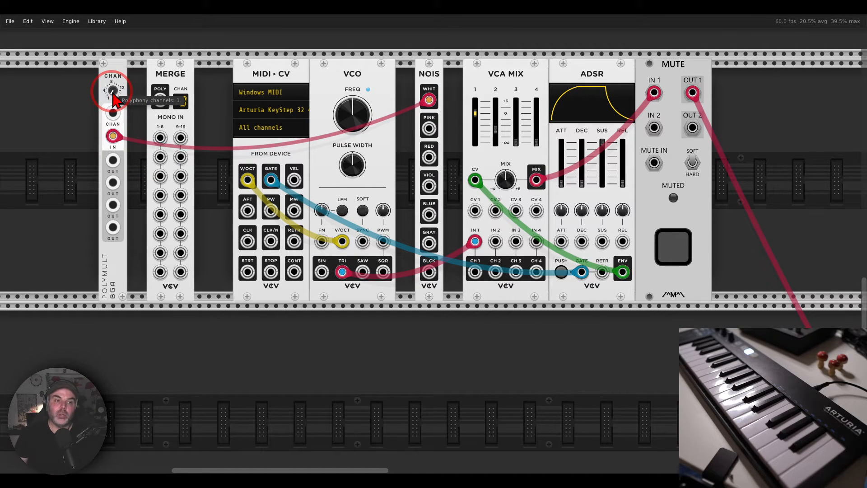
left_click_drag(115, 99, 115, 92)
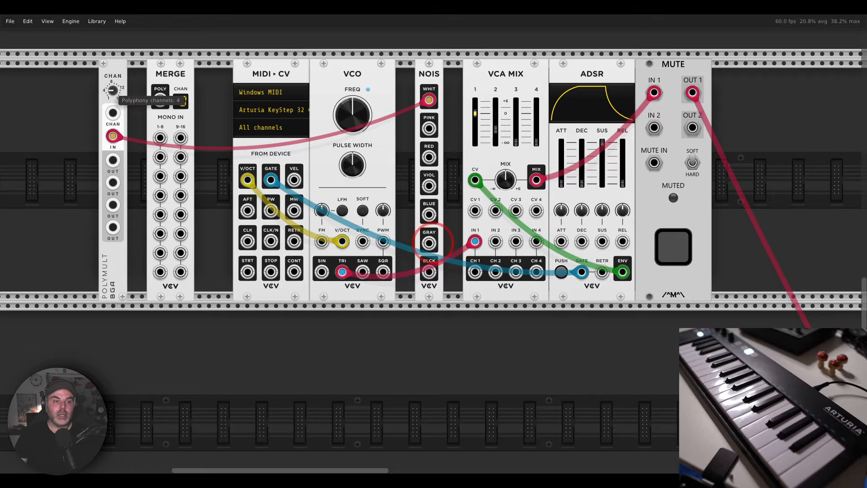
left_click_drag(113, 160, 497, 242)
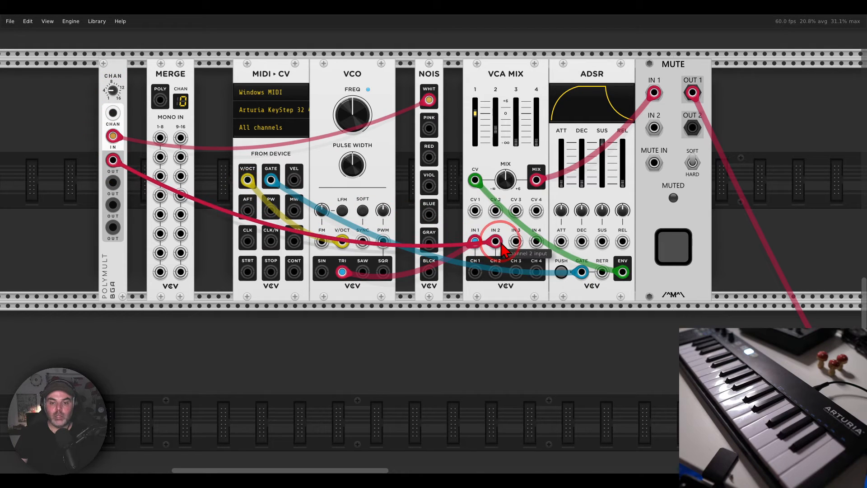
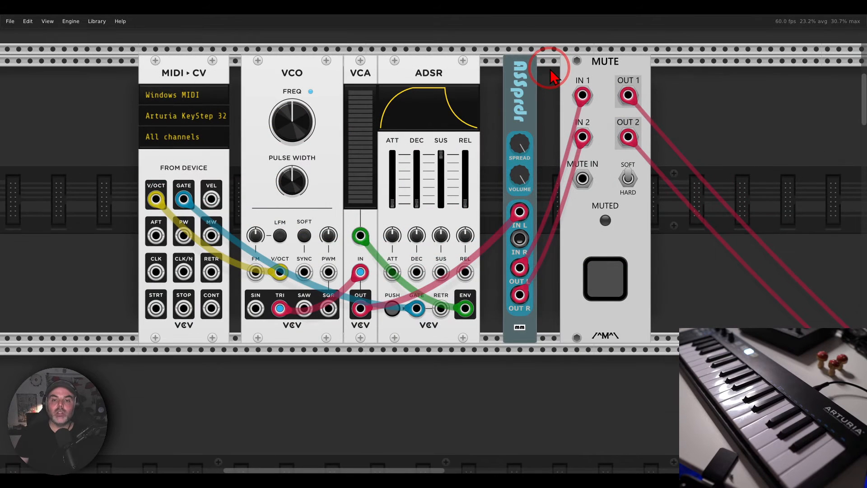
Check the Merge Poly Output option of the ASSprdr module
mouse_move(552, 77)
left_mouse_down()
mouse_move(501, 63)
mouse_move(529, 131)
mouse_move(542, 63)
left_mouse_up()
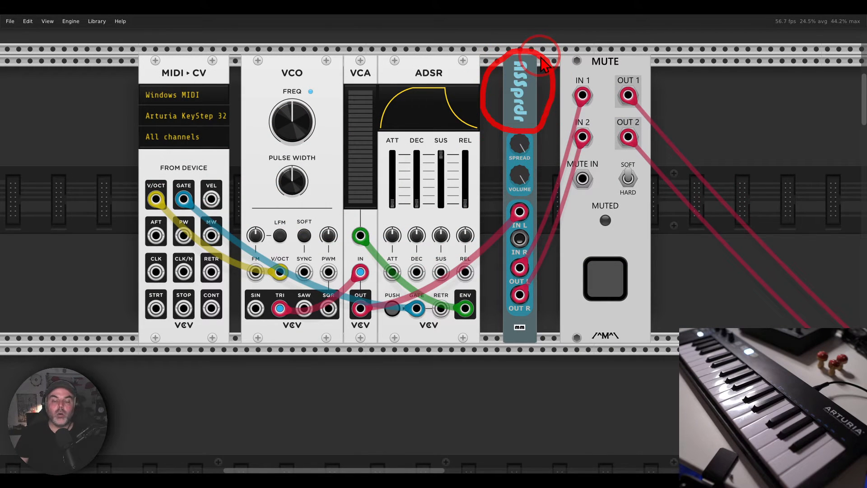
key("Escape")
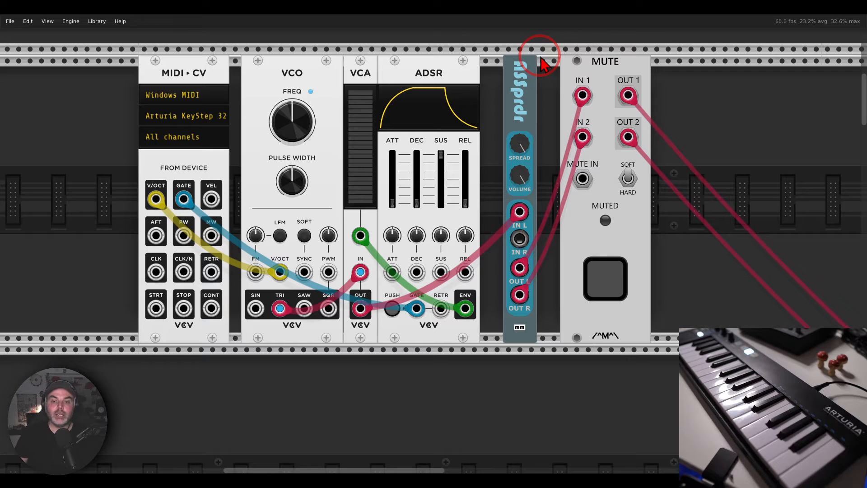
mouse_move(530, 126)
left_mouse_down()
mouse_move(495, 162)
mouse_move(545, 156)
mouse_move(533, 133)
left_mouse_up()
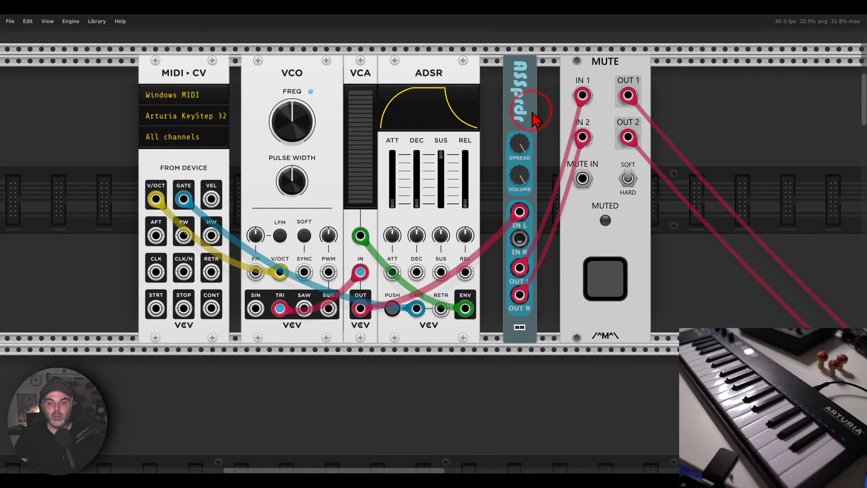
right_click(521, 87)
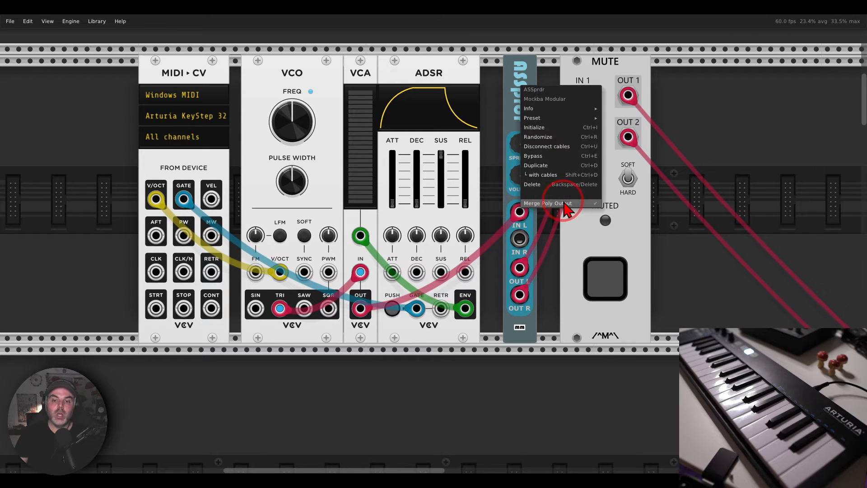
left_click(515, 201)
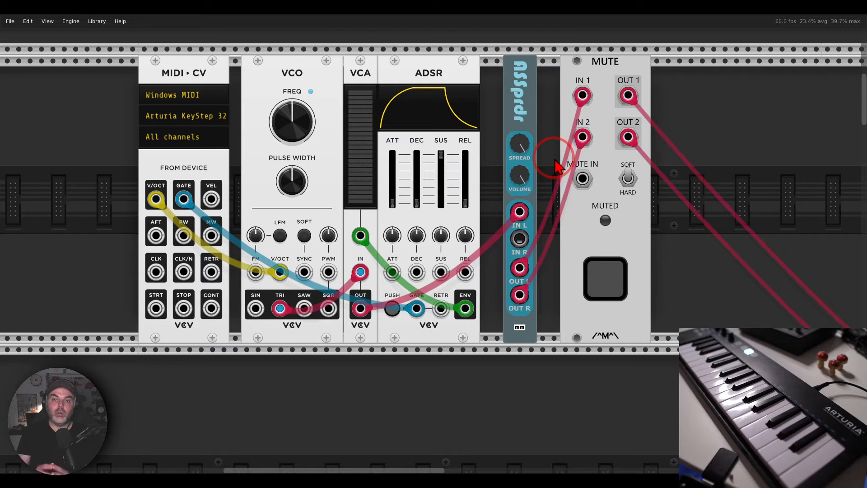
Mute the ASSprdr patch and unmute the MIX channel of the Bogaudio MIX4 mixer
left_click(607, 271)
scroll(500, 231, "down", 10)
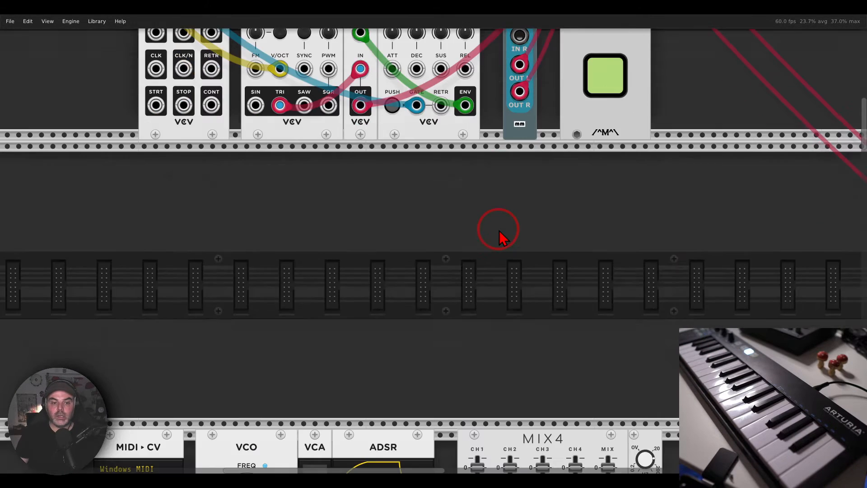
scroll(499, 235, "down", 8)
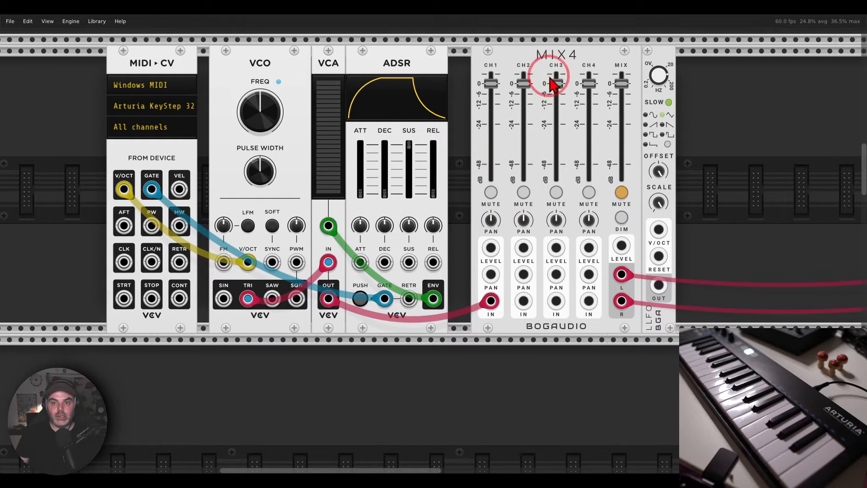
left_click_drag(742, 152, 367, 161)
left_click_drag(661, 45, 662, 54)
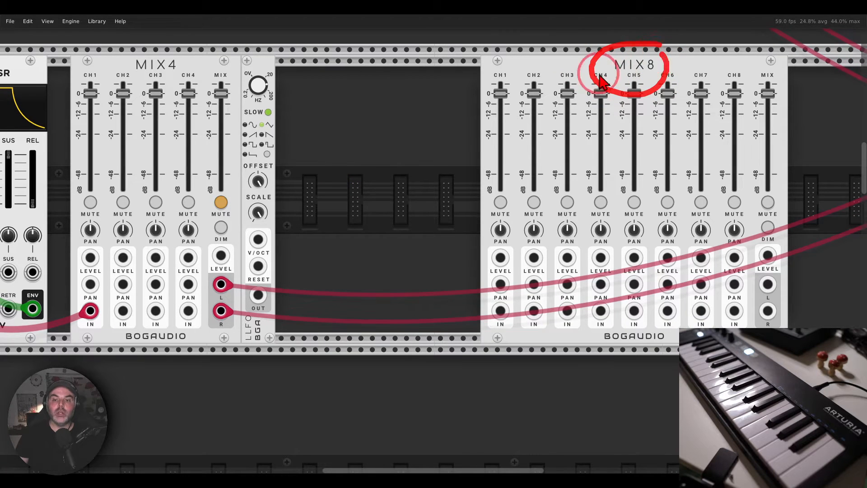
mouse_move(232, 202)
left_mouse_down()
mouse_move(639, 192)
mouse_move(640, 184)
mouse_move(615, 180)
left_mouse_up()
left_click(612, 190)
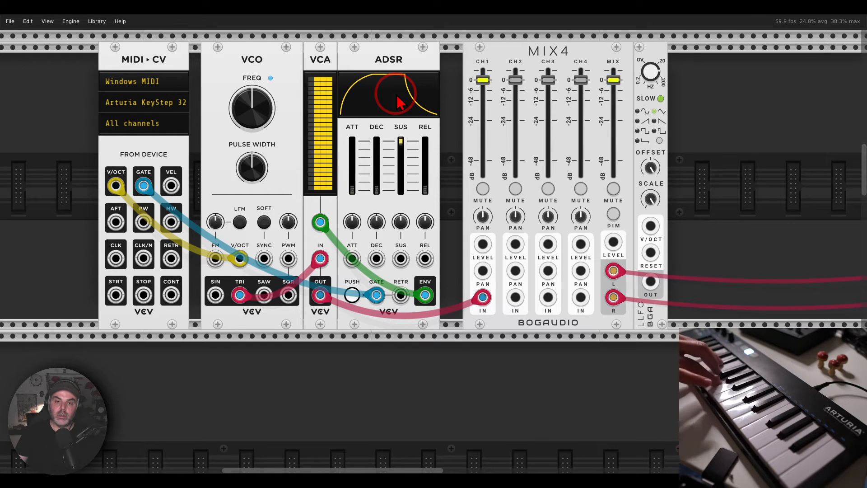
Set MIX4's input 1 poly spread to Channels 1-4, and pan CH2 fully left and CH3 fully right
right_click(497, 57)
mouse_move(506, 207)
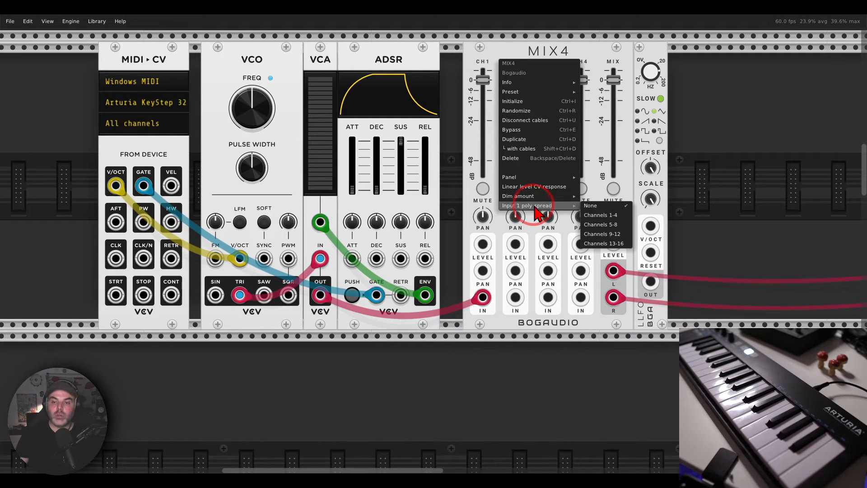
left_click(611, 216)
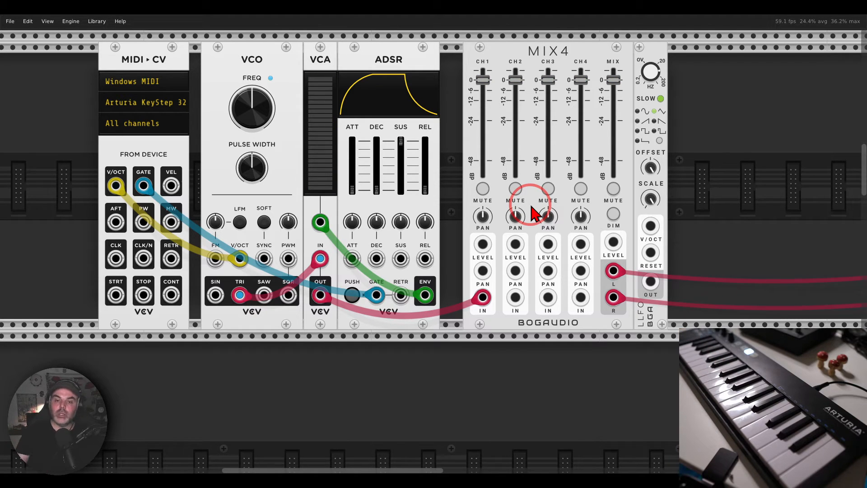
left_click_drag(516, 215, 516, 316)
left_click_drag(548, 218, 548, 118)
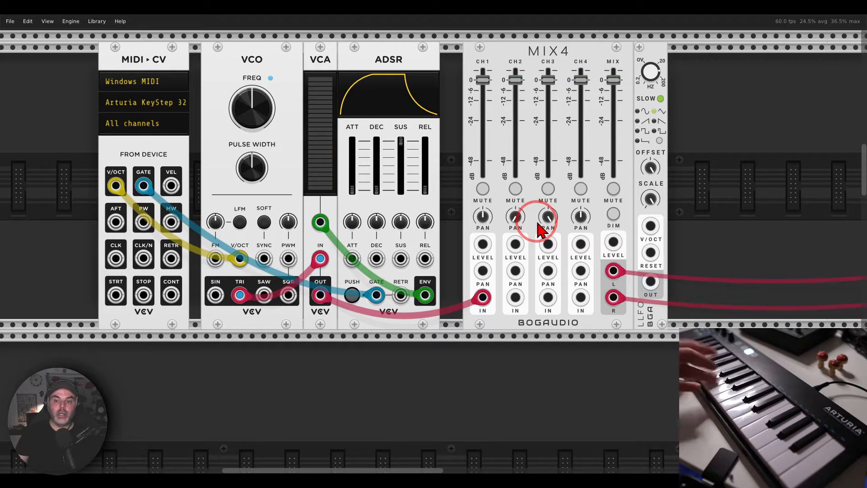
Connect LLFO's OUT to the CH4 LEVEL input on MIX4 and raise the CH4 fader to its maximum
left_click_drag(650, 281, 581, 244)
left_click_drag(581, 79, 613, 67)
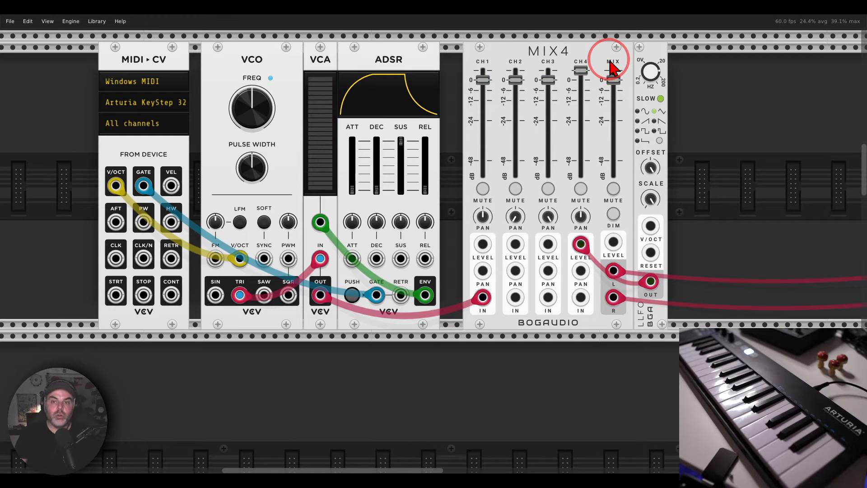
Unmute the patch that splits the MIDI-CV V/OCT signal through the SPLIT module
scroll(528, 149, "down", 10)
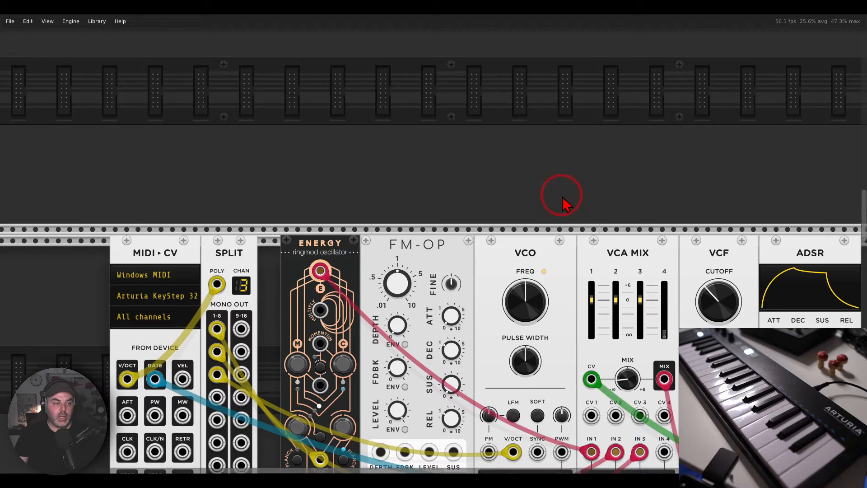
left_click_drag(562, 196, 434, 90)
scroll(492, 102, "down", 2)
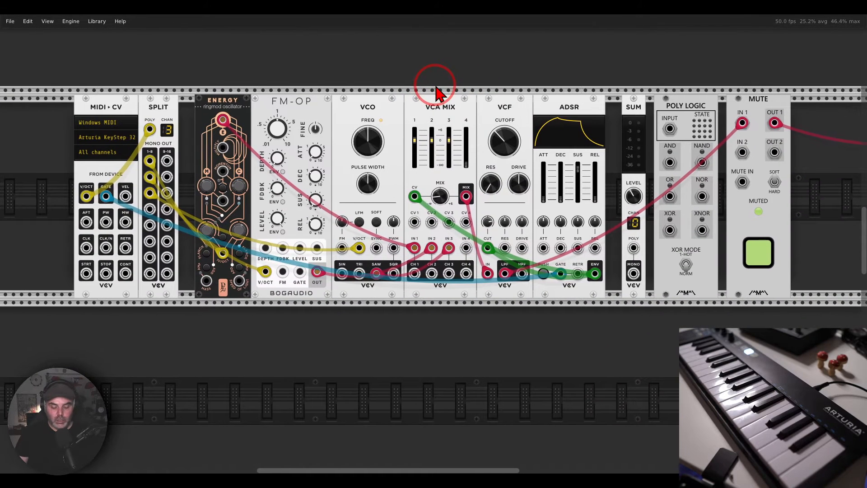
mouse_move(705, 95)
left_mouse_down()
mouse_move(651, 94)
mouse_move(722, 115)
mouse_move(707, 95)
left_mouse_up()
key("Escape")
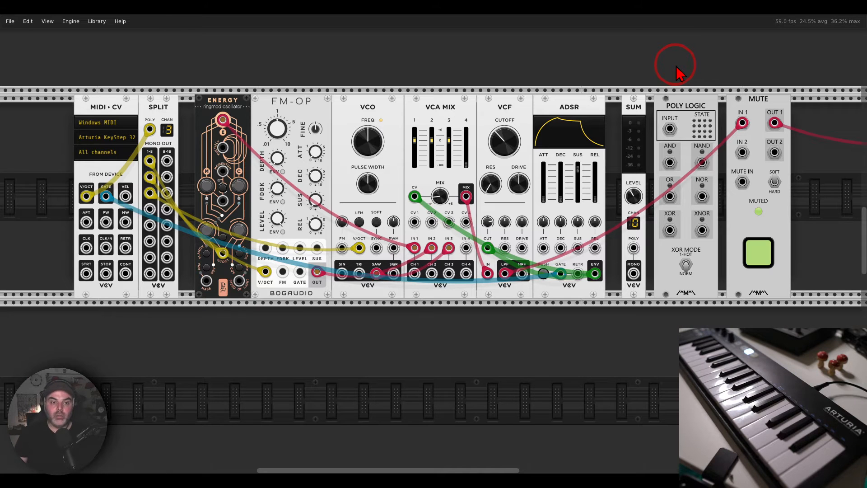
mouse_move(146, 152)
left_mouse_down()
mouse_move(135, 178)
mouse_move(76, 215)
mouse_move(96, 181)
mouse_move(142, 148)
mouse_move(148, 158)
left_mouse_up()
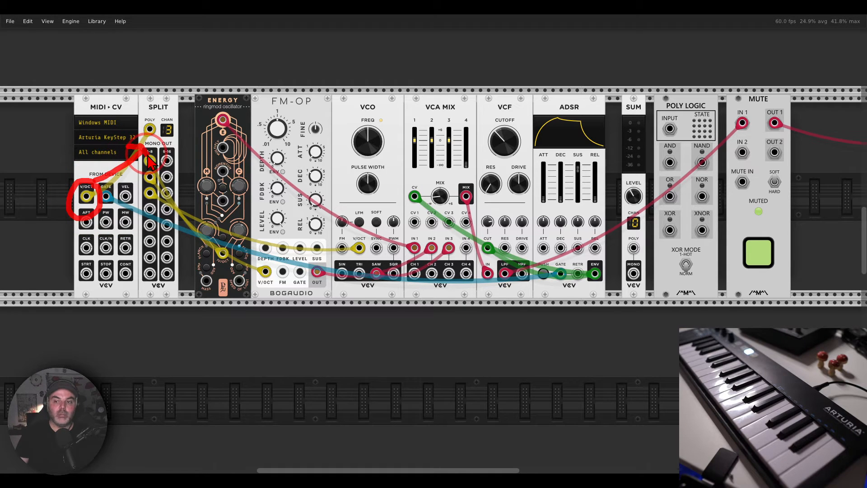
key("Escape")
left_click(748, 257)
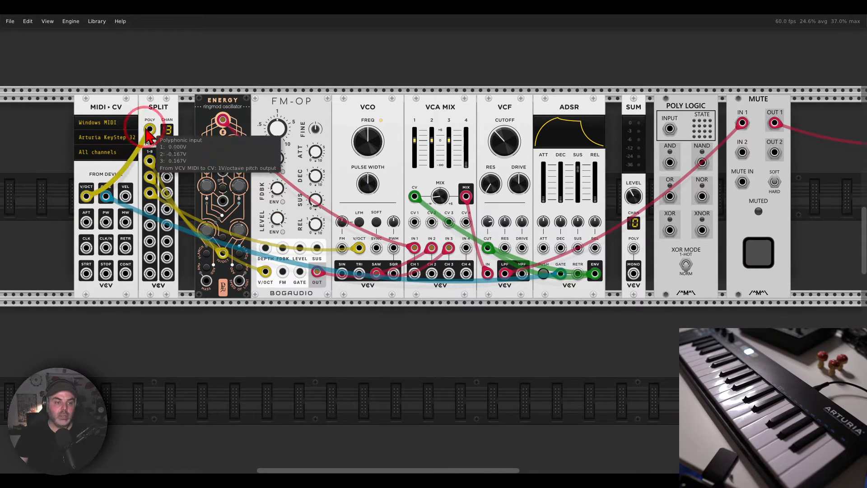
mouse_move(171, 112)
left_mouse_down()
mouse_move(133, 115)
mouse_move(171, 129)
mouse_move(171, 113)
left_mouse_up()
key("Escape")
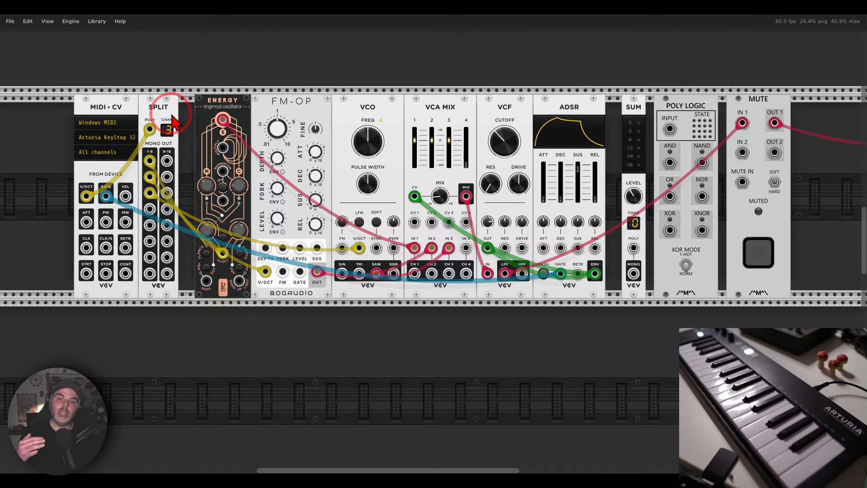
mouse_move(375, 90)
left_mouse_down()
mouse_move(289, 75)
mouse_move(212, 91)
mouse_move(302, 146)
mouse_move(407, 106)
mouse_move(374, 87)
left_mouse_up()
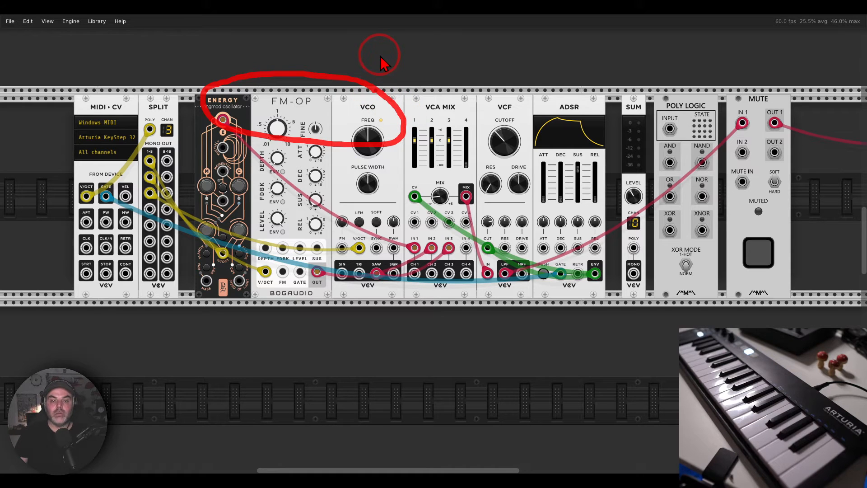
key("Escape")
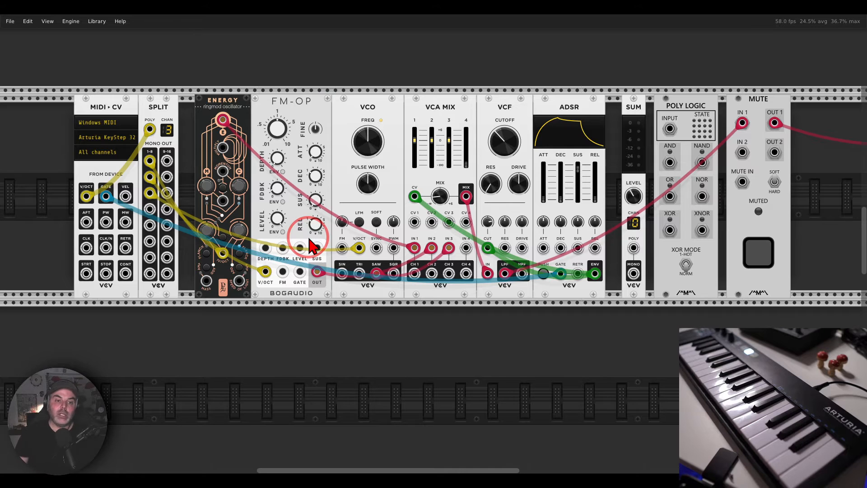
mouse_move(164, 148)
left_mouse_down()
mouse_move(136, 167)
mouse_move(150, 208)
mouse_move(177, 192)
mouse_move(164, 150)
left_mouse_up()
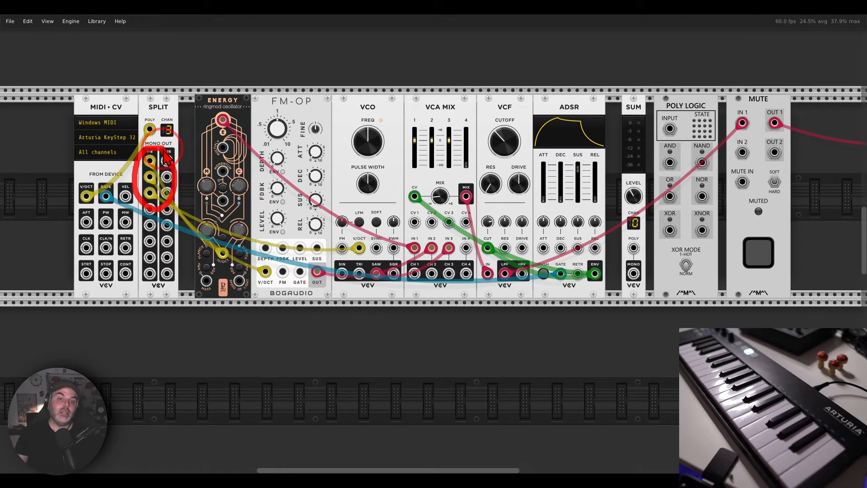
key("Escape")
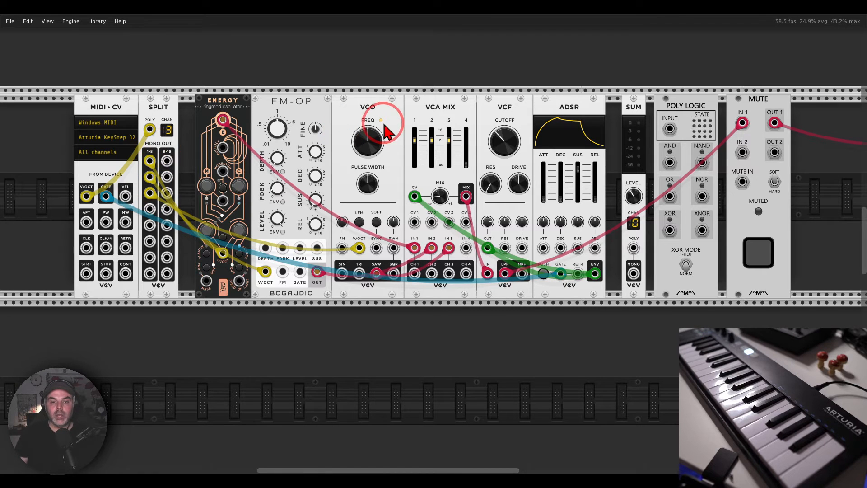
mouse_move(453, 90)
left_mouse_down()
mouse_move(422, 93)
mouse_move(447, 123)
mouse_move(464, 104)
left_mouse_up()
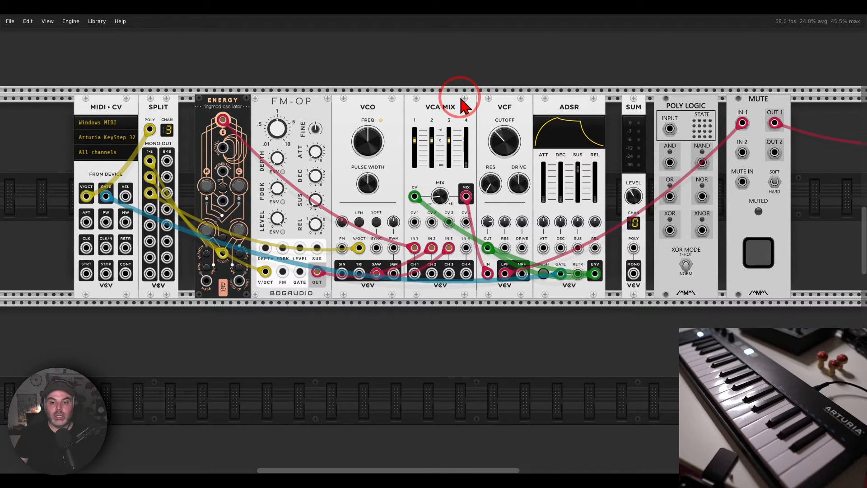
mouse_move(114, 179)
left_mouse_down()
mouse_move(97, 185)
mouse_move(93, 199)
mouse_move(111, 216)
mouse_move(134, 183)
mouse_move(116, 163)
left_mouse_up()
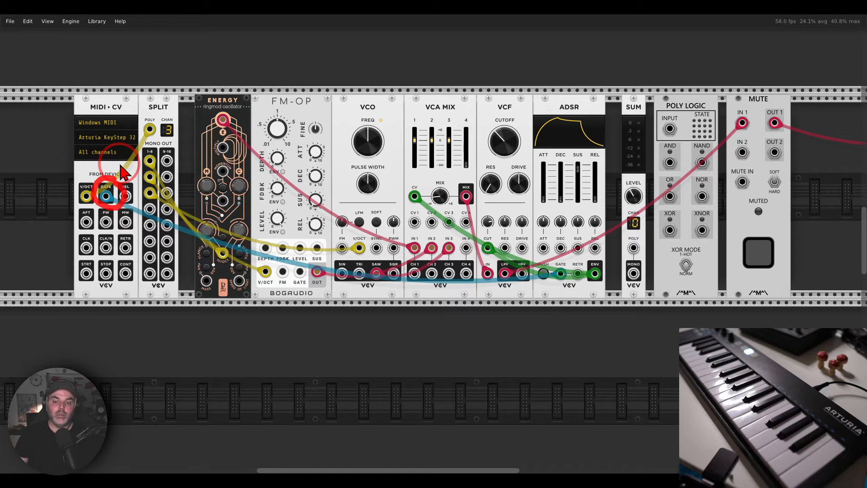
mouse_move(604, 262)
left_mouse_down()
mouse_move(587, 251)
mouse_move(545, 278)
mouse_move(589, 298)
mouse_move(607, 264)
left_mouse_up()
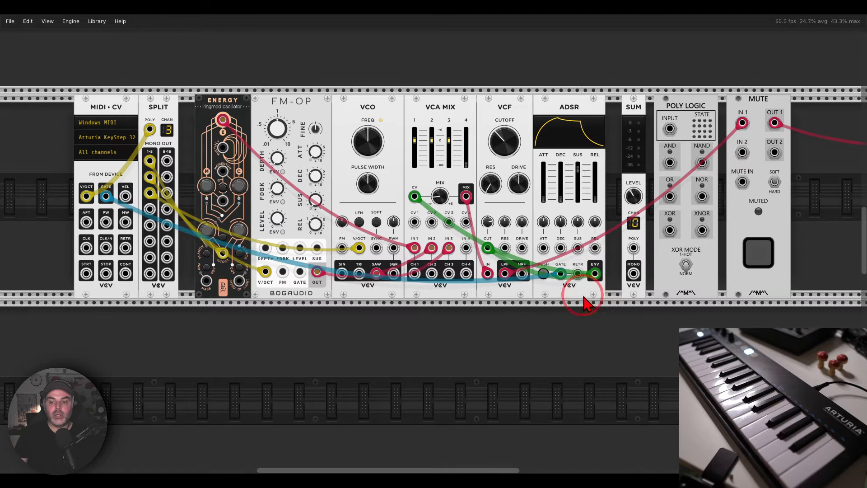
mouse_move(570, 261)
left_mouse_down()
mouse_move(549, 267)
mouse_move(558, 285)
mouse_move(583, 262)
mouse_move(576, 289)
mouse_move(595, 293)
mouse_move(619, 265)
mouse_move(607, 269)
left_mouse_up()
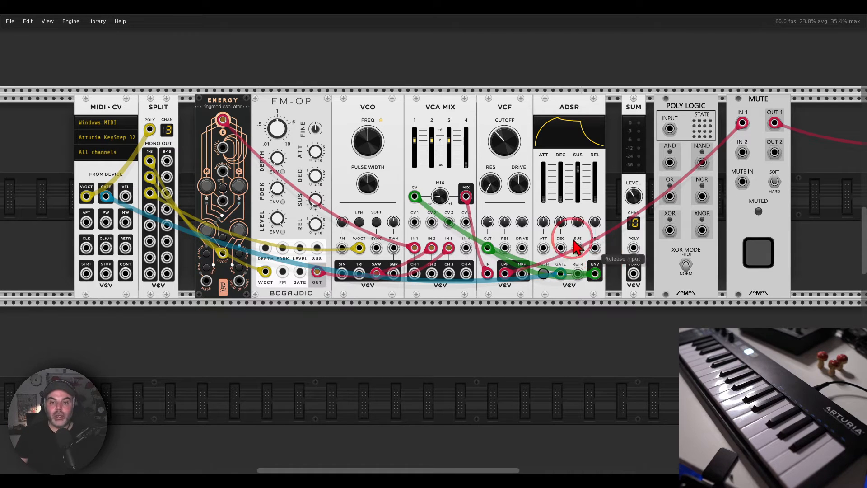
mouse_move(470, 101)
left_mouse_down()
mouse_move(460, 121)
mouse_move(418, 104)
mouse_move(466, 129)
mouse_move(451, 93)
left_mouse_up()
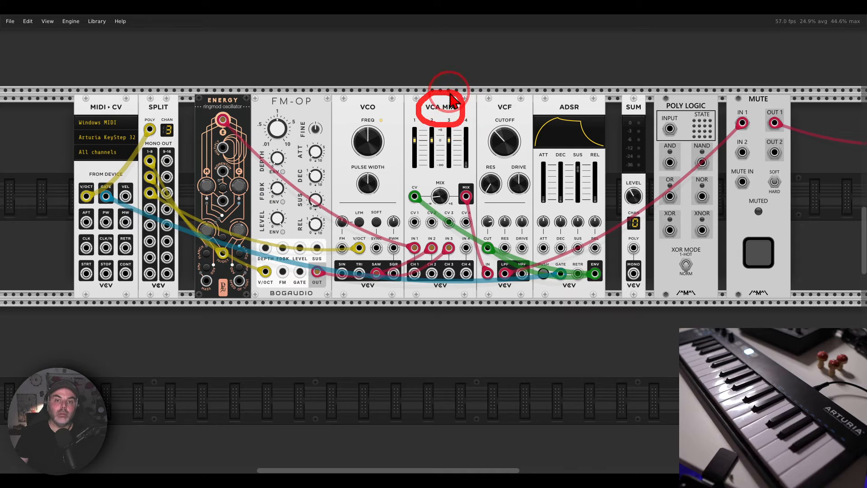
mouse_move(448, 183)
left_mouse_down()
mouse_move(427, 179)
mouse_move(402, 201)
mouse_move(412, 220)
left_mouse_up()
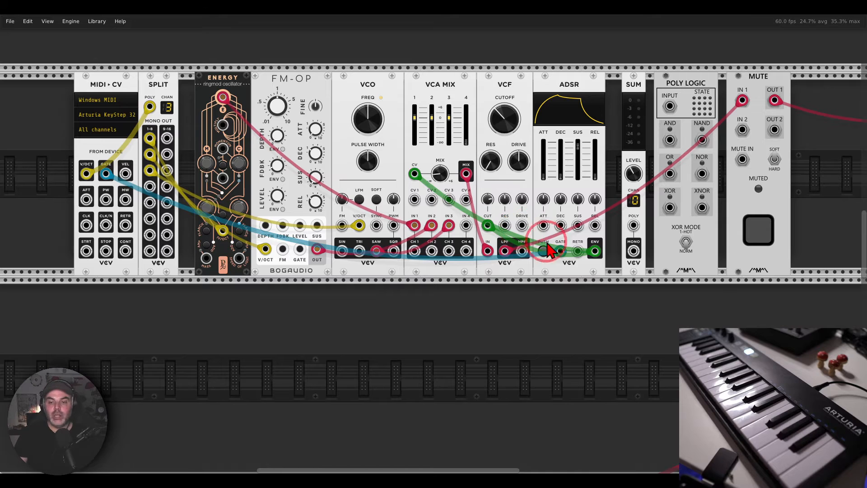
Route MIDI-CV's GATE through SUM into the ADSR GATE, and replace SUM with POLY LOGIC's INPUT and OR output
mouse_move(560, 251)
left_mouse_down()
mouse_move(634, 225)
mouse_move(583, 270)
mouse_move(561, 251)
left_mouse_up()
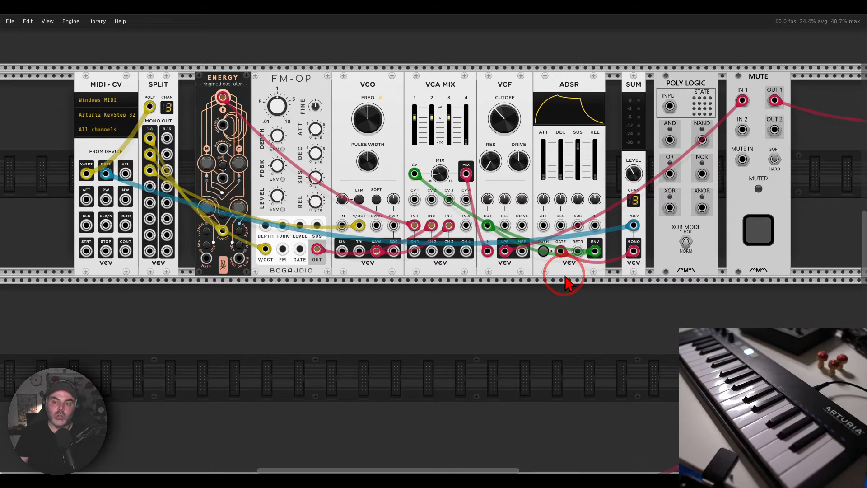
left_click_drag(634, 224, 670, 107)
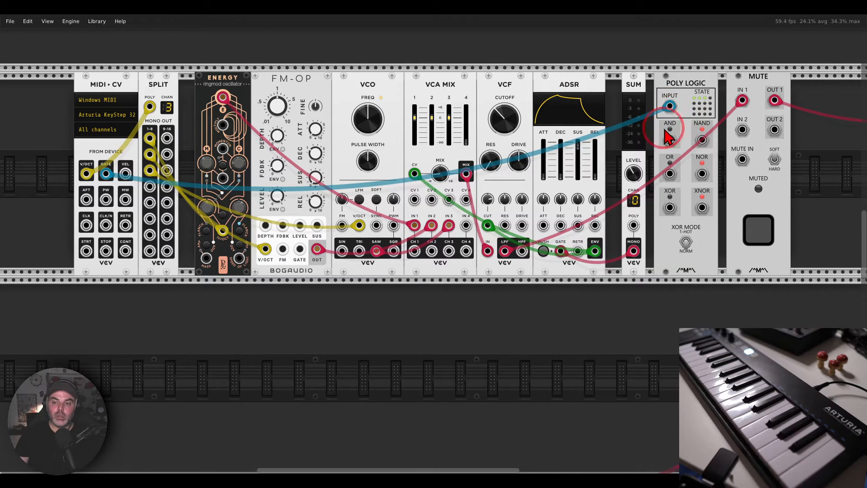
left_click_drag(634, 251, 670, 173)
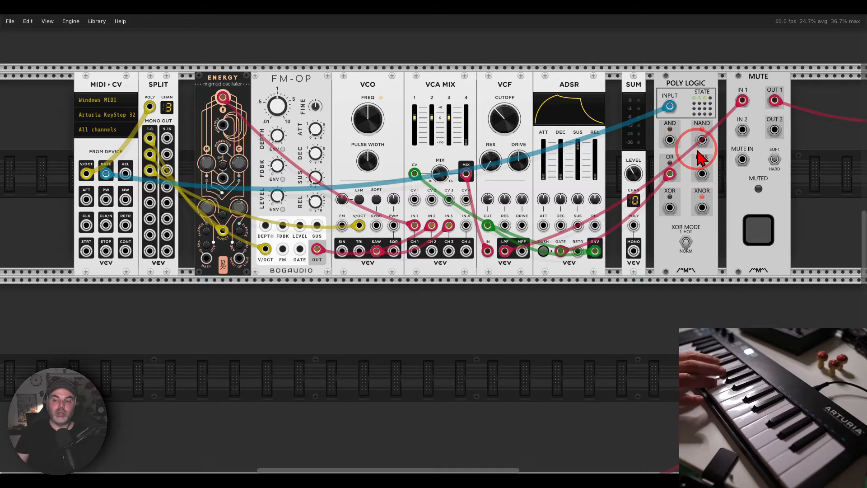
Unmute the patch that contains the POLYCON8 and POLYCON16 modules
scroll(700, 155, "down", 8)
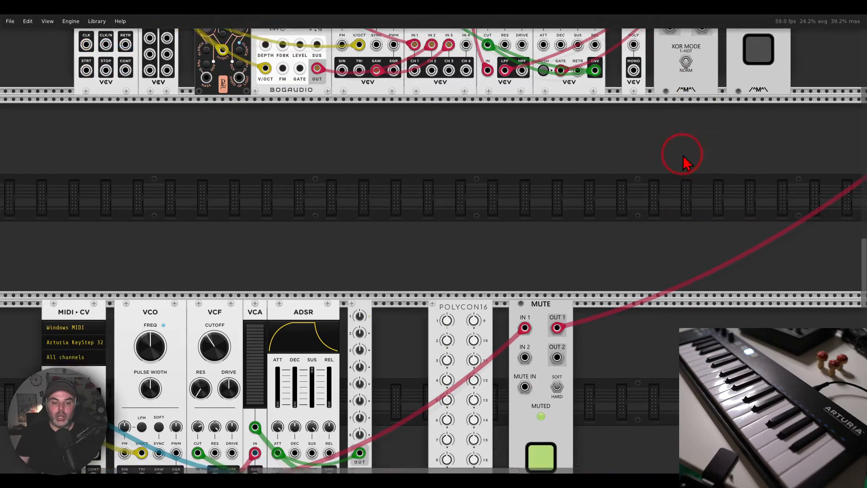
scroll(348, 171, "down", 2)
scroll(463, 68, "down", 3)
scroll(459, 62, "left", 2)
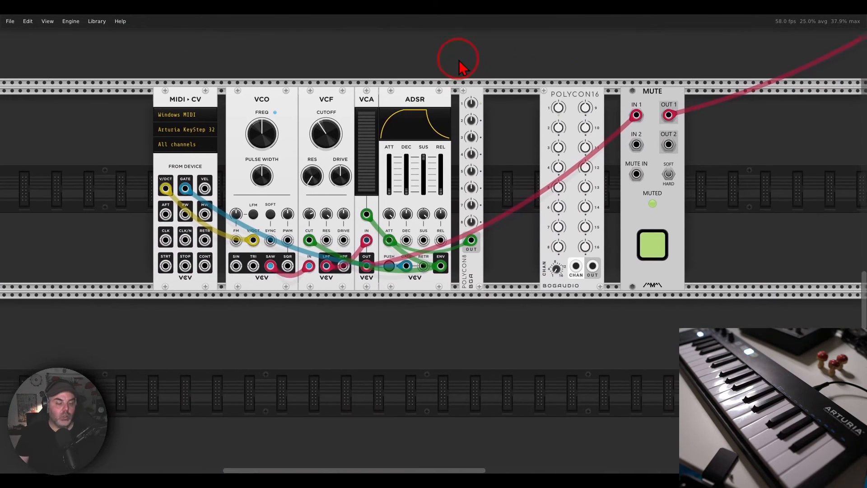
scroll(449, 237, "up", 2)
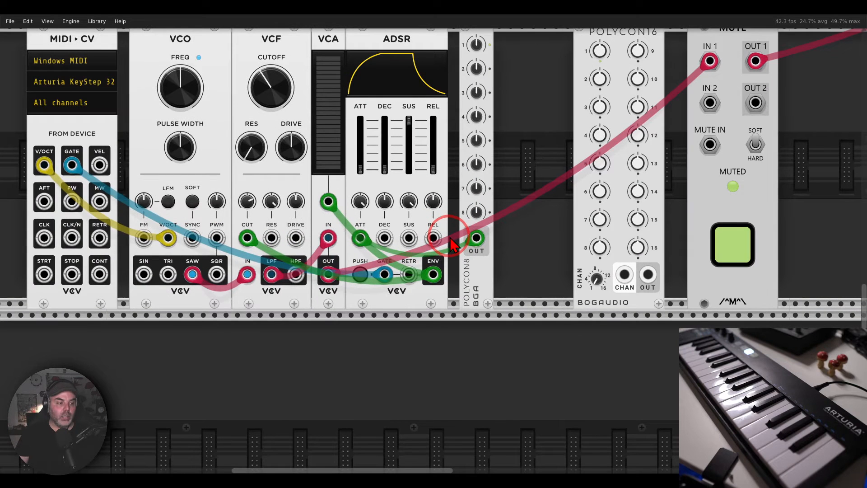
scroll(449, 236, "down", 1)
left_click_drag(530, 207, 528, 211)
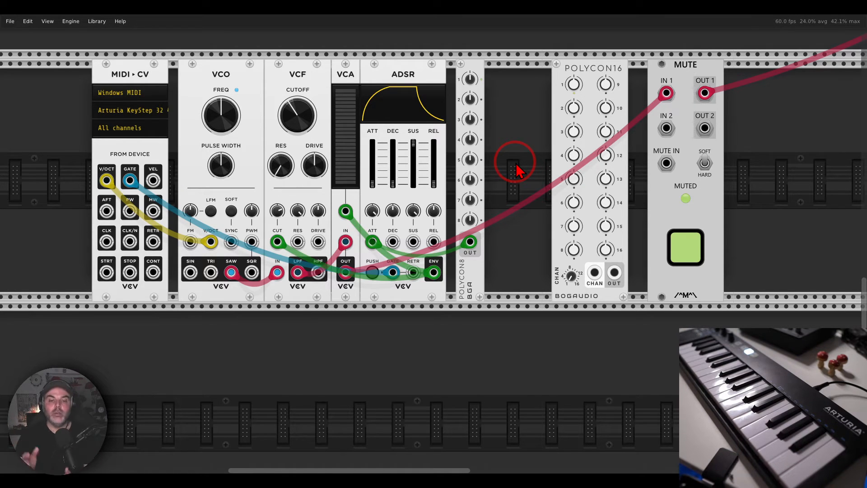
scroll(519, 170, "up", 10)
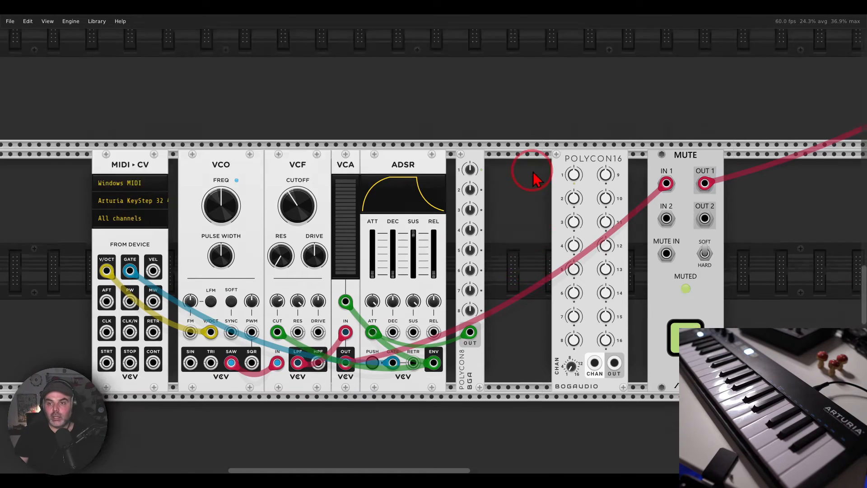
scroll(523, 180, "right", 8)
left_click_drag(228, 388, 629, 19)
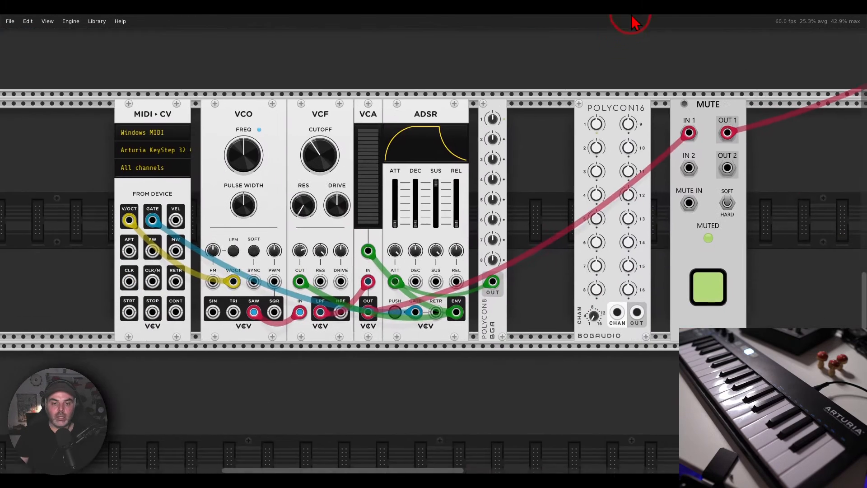
scroll(571, 97, "down", 2)
left_click(709, 231)
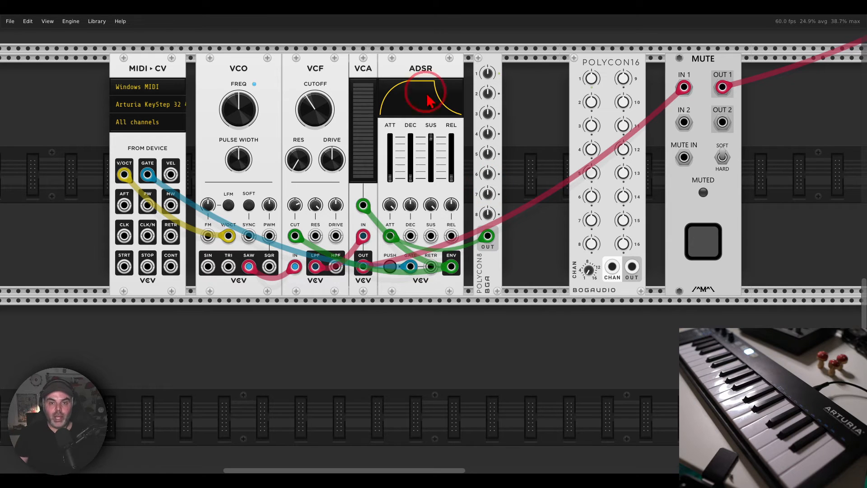
mouse_move(433, 54)
left_mouse_down()
mouse_move(422, 93)
mouse_move(437, 70)
left_mouse_up()
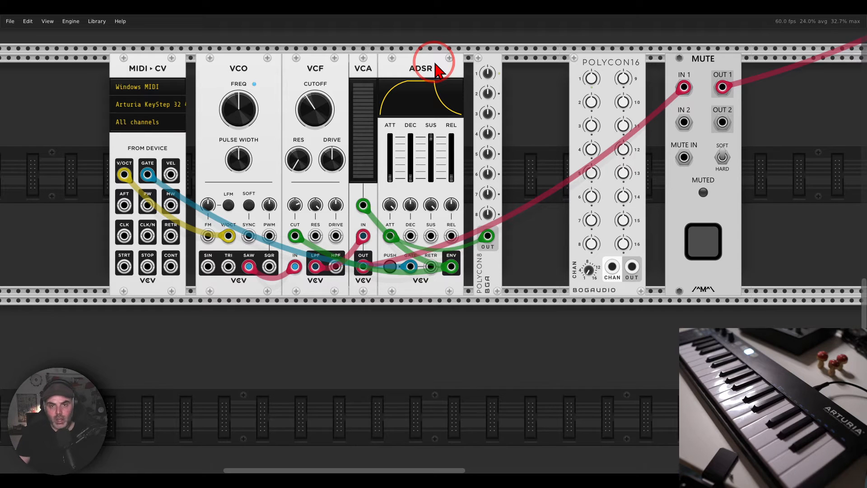
mouse_move(508, 49)
left_mouse_down()
mouse_move(462, 76)
mouse_move(515, 93)
mouse_move(517, 59)
left_mouse_up()
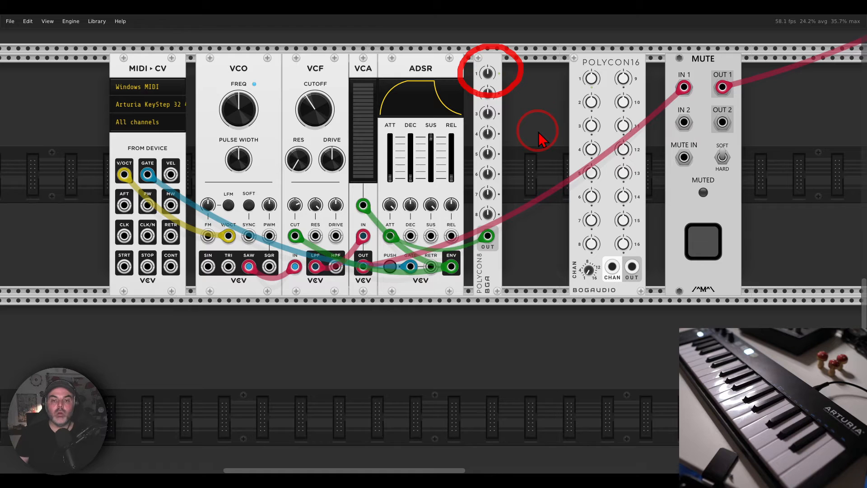
mouse_move(632, 48)
left_mouse_down()
mouse_move(583, 53)
mouse_move(647, 61)
left_mouse_up()
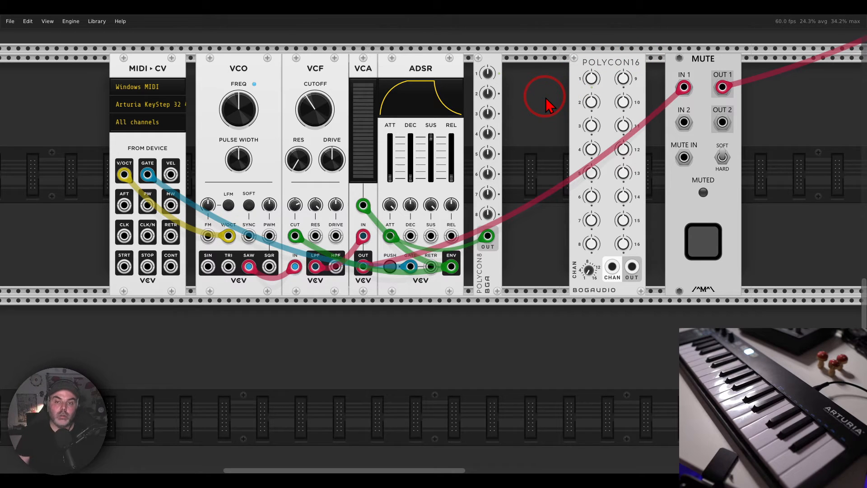
Set the polyphony channels of the POLYCON8 module to 4
right_click(485, 63)
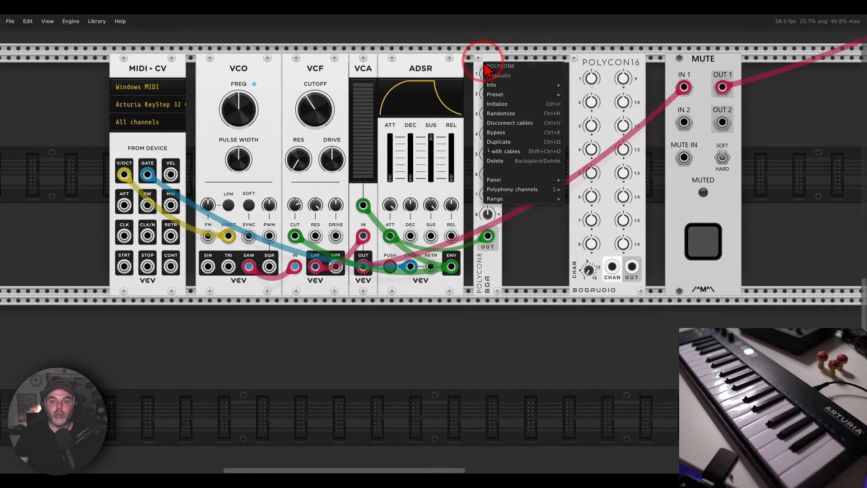
mouse_move(532, 195)
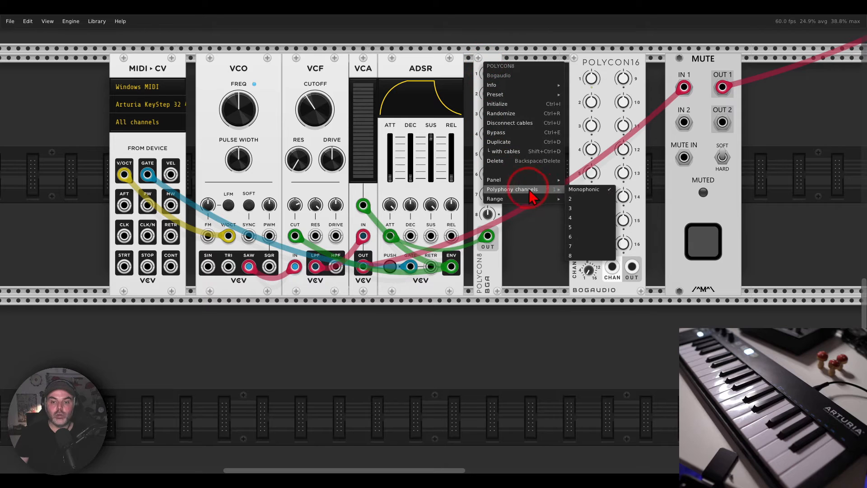
left_click(584, 219)
mouse_move(499, 58)
left_mouse_down()
mouse_move(459, 86)
mouse_move(472, 151)
mouse_move(515, 135)
mouse_move(499, 58)
left_mouse_up()
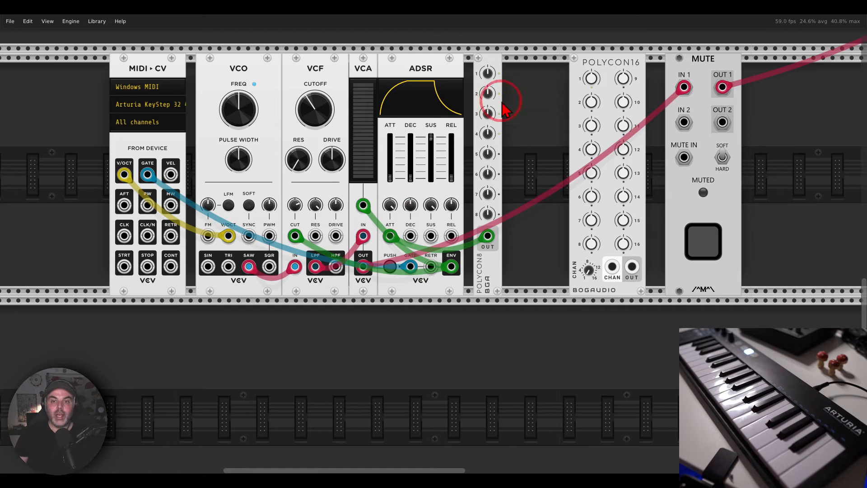
Raise POLYCON8's channel 1, 2 and 4 voltages, with channel 2 at about 7.49 V
mouse_move(491, 83)
left_click_drag(490, 84, 489, 74)
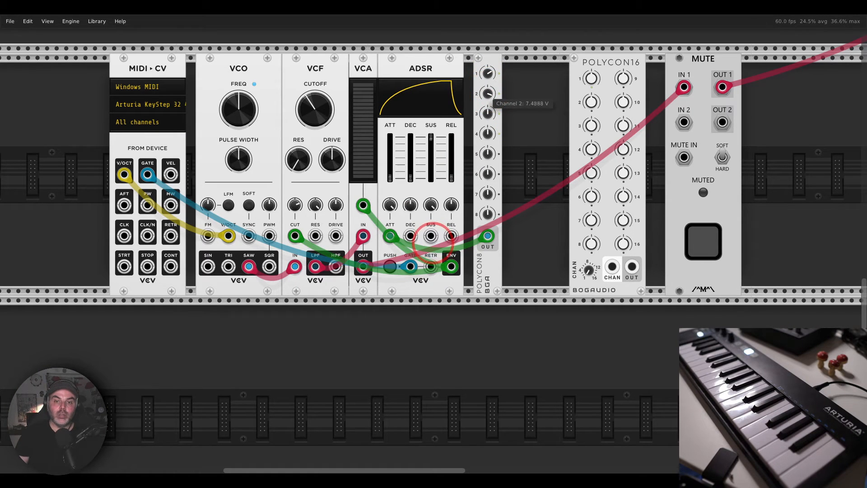
left_click_drag(495, 128, 494, 118)
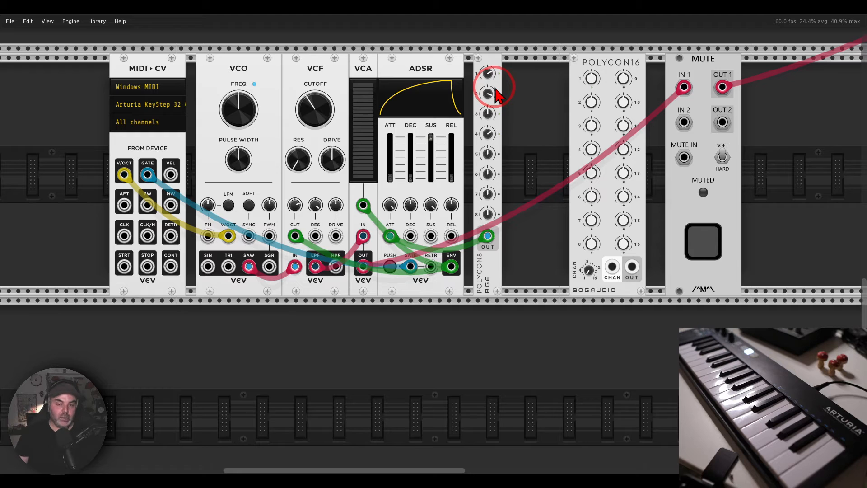
Duplicate the POLYCON8 module without its cables
key("ctrl+d")
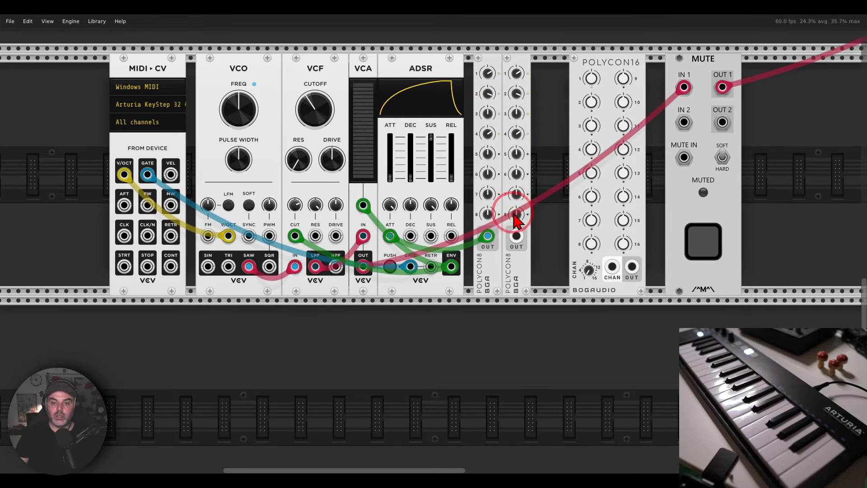
Patch the second POLYCON8's output to the ADSR's sustain input and adjust its channel voltages plus the ADSR's sustain and decay sliders
left_click_drag(516, 236, 431, 236)
left_click_drag(431, 138, 431, 176)
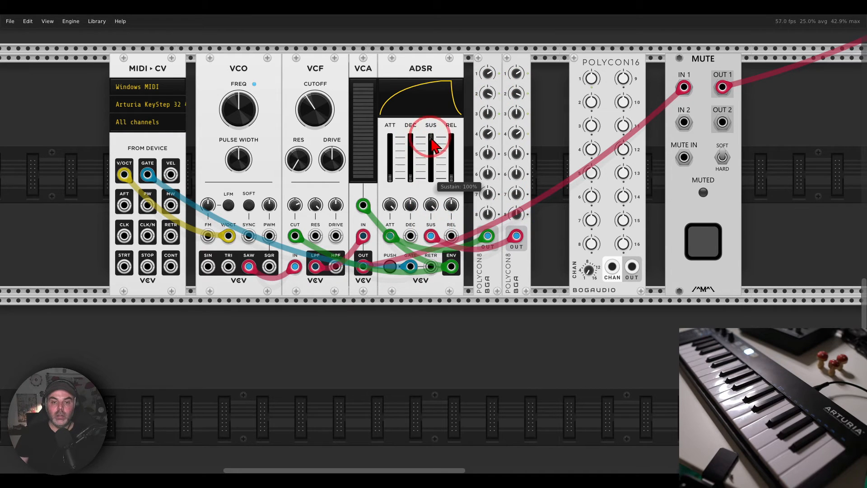
left_click_drag(517, 73, 516, 129)
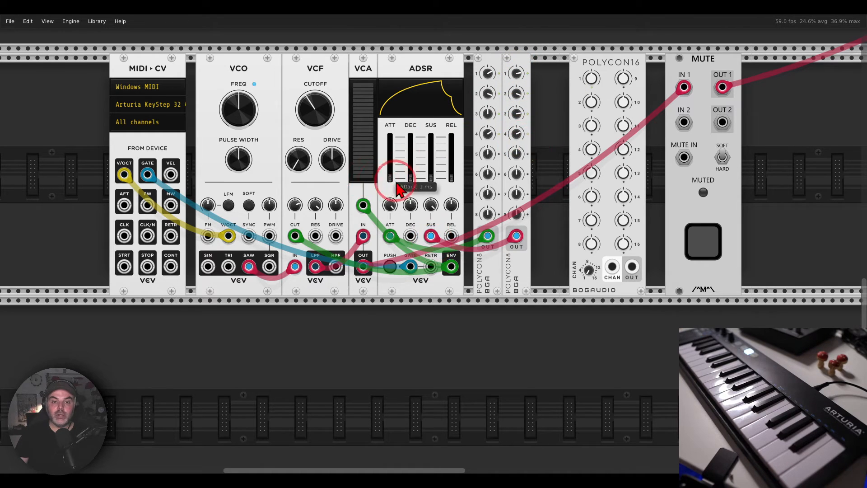
left_click_drag(416, 184, 416, 185)
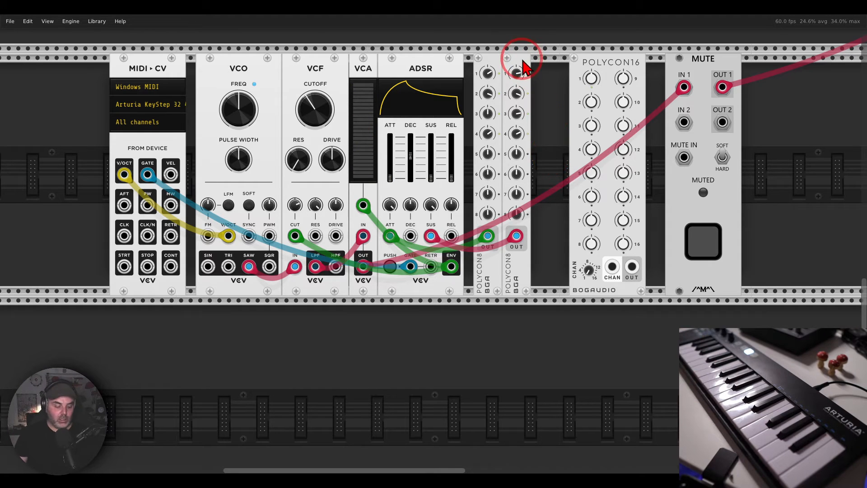
Duplicate the second POLYCON8, patch the copy's output to the VCF's resonance input, and adjust the copy's channel voltages
key("ctrl+d")
left_click_drag(545, 235, 316, 236)
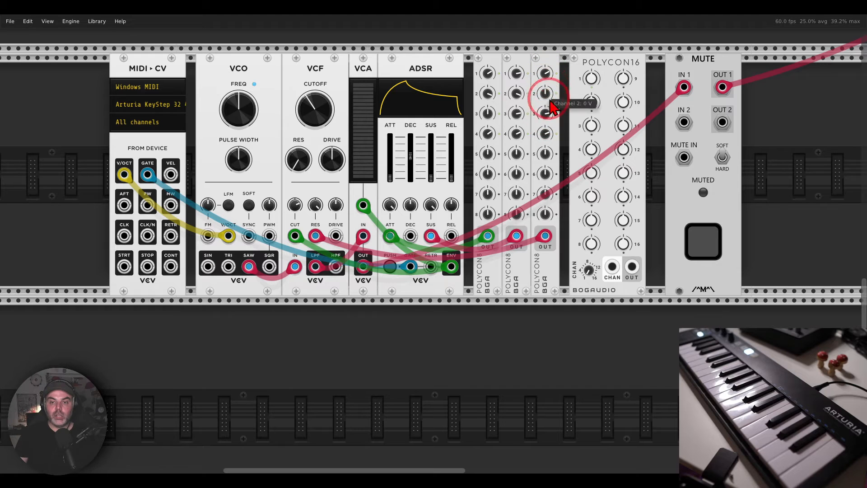
double_click(547, 137)
left_click_drag(548, 116, 547, 114)
left_click_drag(546, 75, 547, 91)
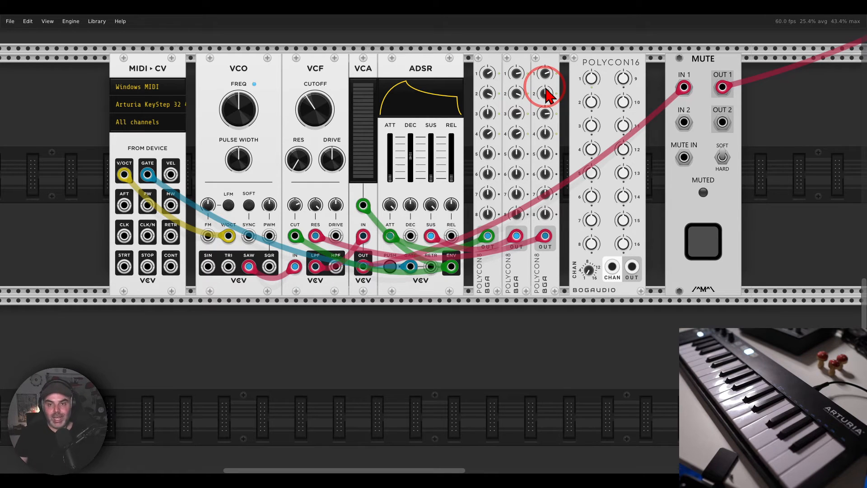
mouse_move(551, 68)
left_mouse_down()
mouse_move(468, 70)
mouse_move(561, 62)
left_mouse_up()
mouse_move(630, 47)
left_mouse_down()
mouse_move(640, 72)
mouse_move(620, 61)
left_mouse_up()
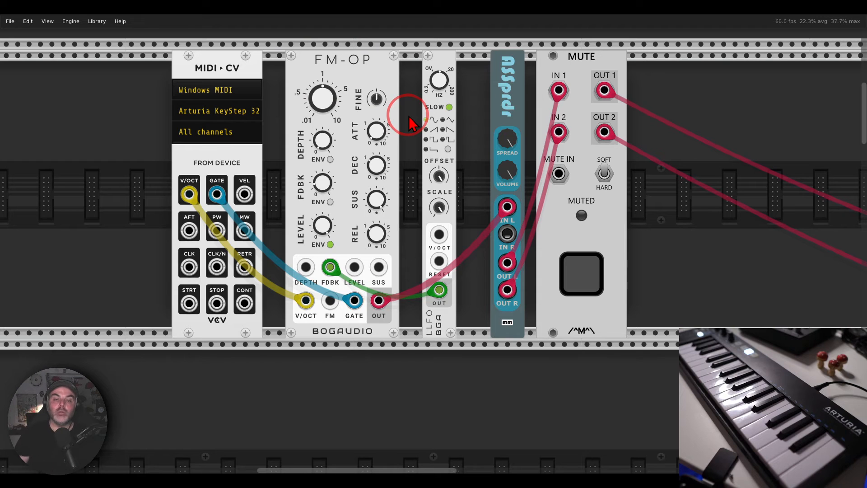
mouse_move(370, 50)
left_mouse_down()
mouse_move(294, 63)
mouse_move(367, 82)
mouse_move(389, 77)
left_mouse_up()
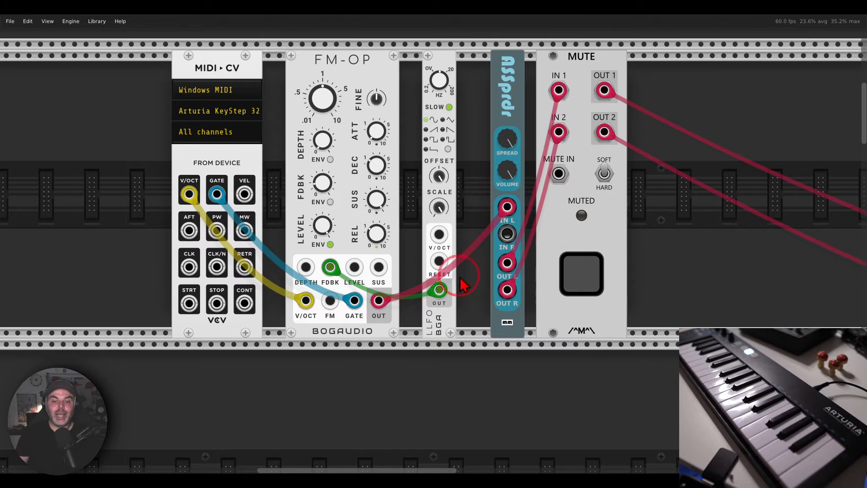
mouse_move(446, 274)
left_mouse_down()
mouse_move(455, 285)
mouse_move(348, 268)
mouse_move(362, 276)
left_mouse_up()
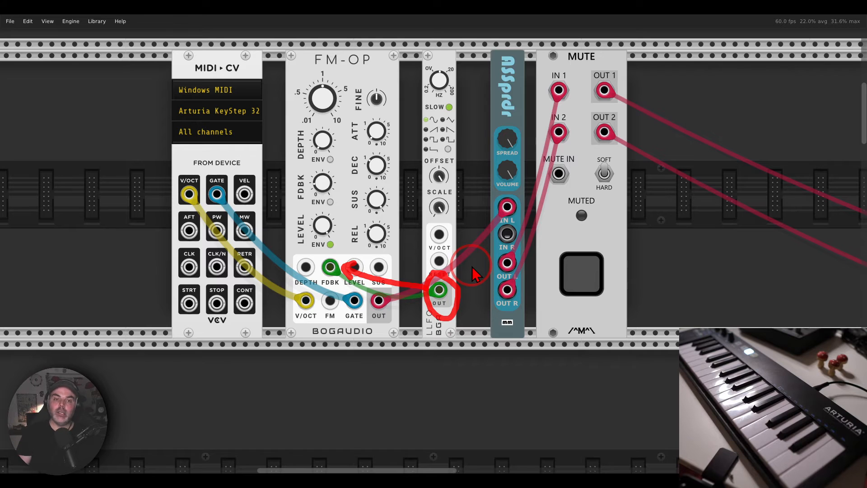
key("Escape")
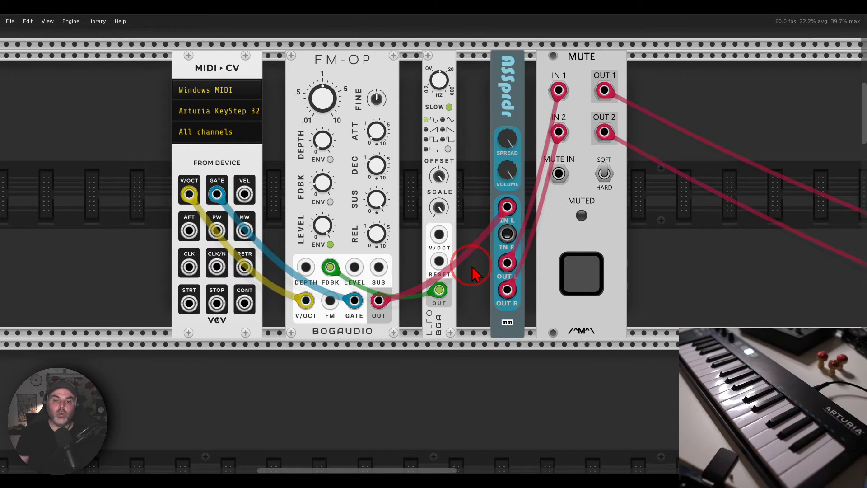
mouse_move(458, 217)
left_mouse_down()
mouse_move(412, 227)
mouse_move(425, 259)
mouse_move(472, 253)
mouse_move(459, 217)
left_mouse_up()
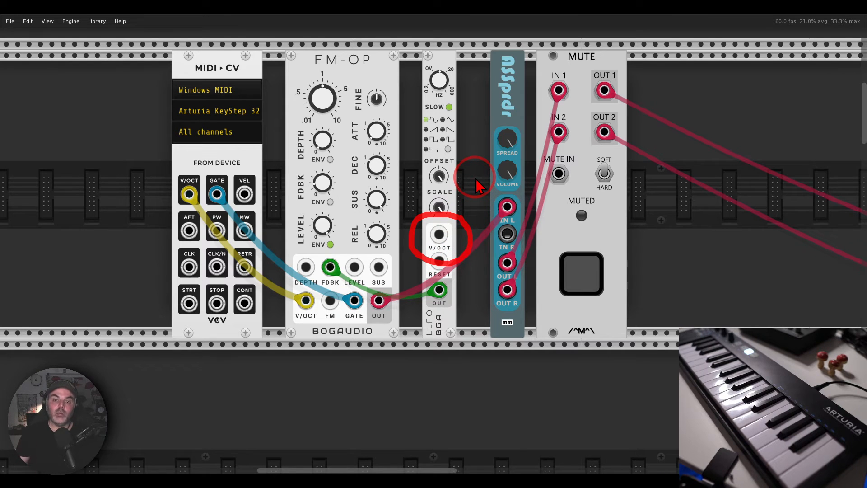
key("Escape")
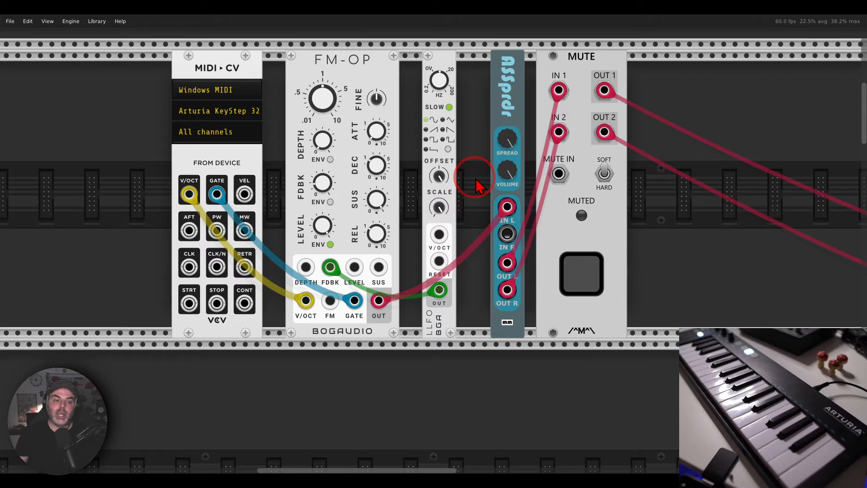
Patch the MIDI-CV's V/OCT output to the LLFO's V/OCT input and mute the FM-OP patch
left_click_drag(439, 234, 195, 198)
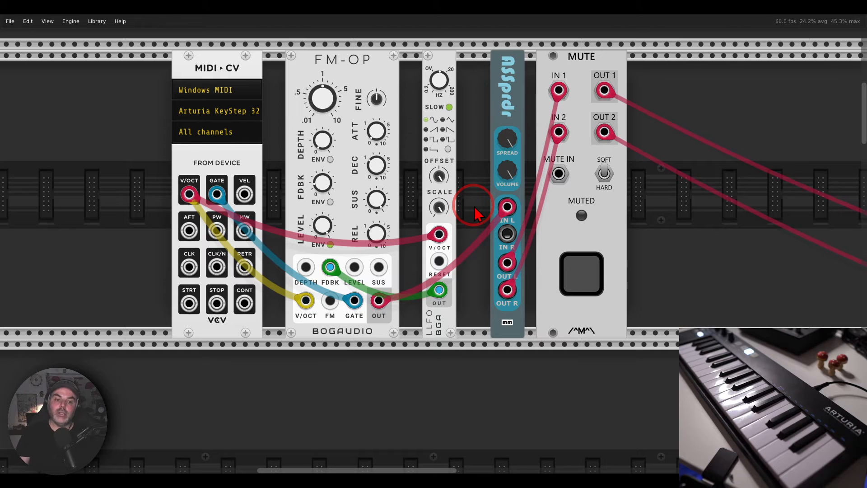
left_click(588, 274)
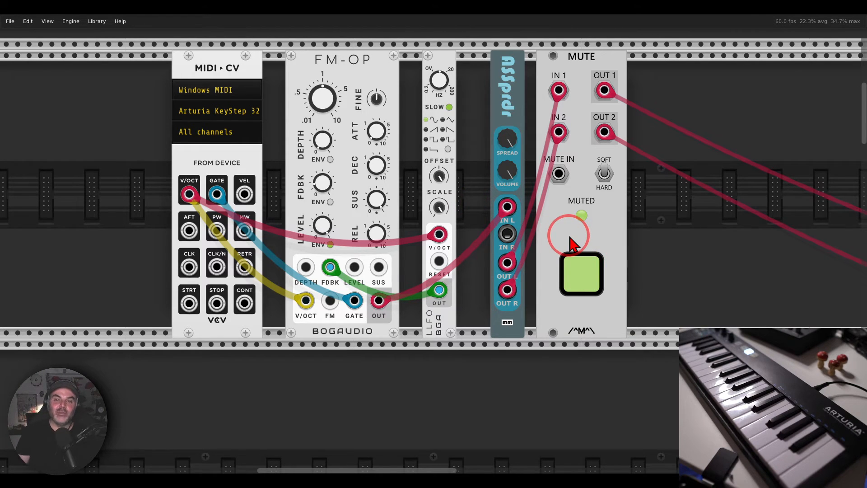
Examine how the chord patch with PROGRESS uses the two MERGE modules to carry CAUDAL's outputs to the TANGENTS filter and BLEAK oscillator
scroll(567, 240, "down", 10)
scroll(507, 219, "down", 3)
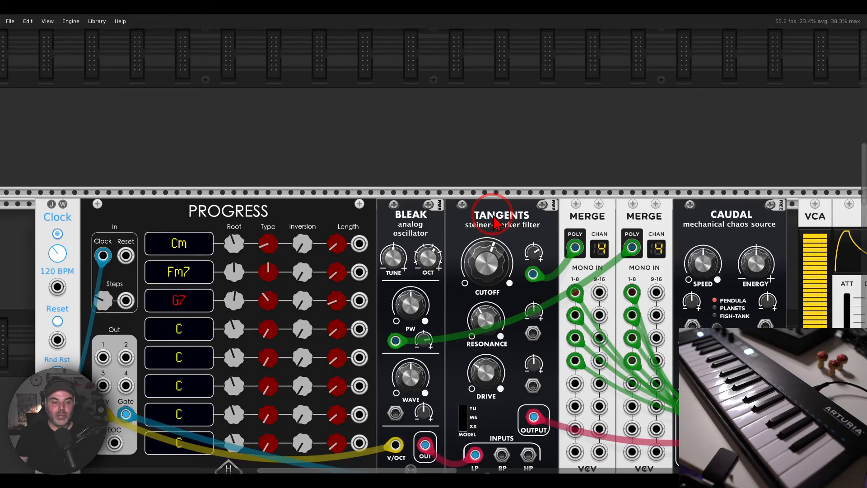
left_click_drag(505, 220, 406, 100)
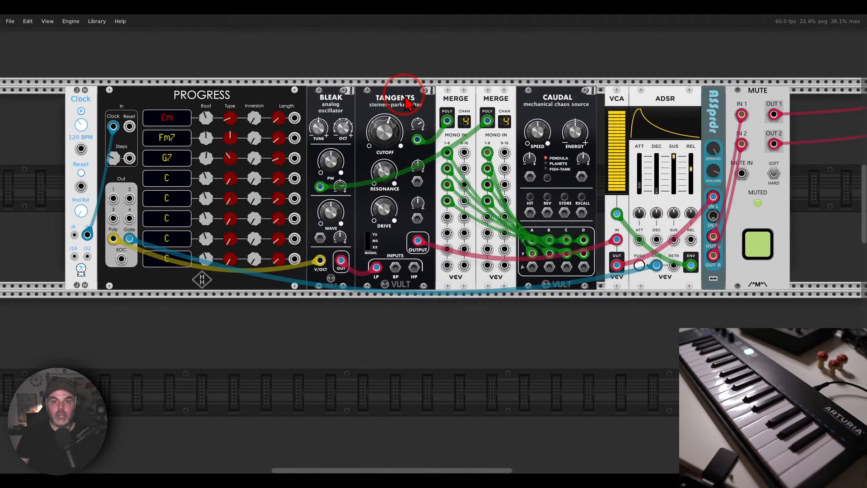
mouse_move(230, 72)
left_mouse_down()
mouse_move(147, 84)
mouse_move(250, 120)
mouse_move(234, 78)
left_mouse_up()
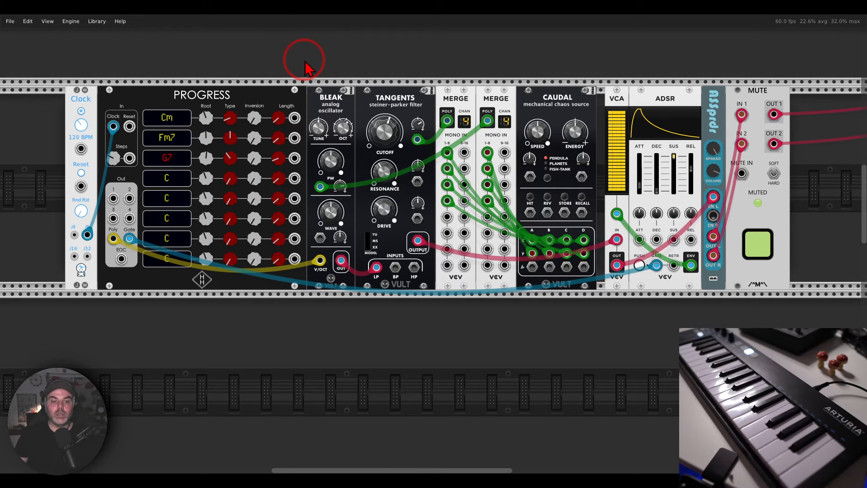
mouse_move(418, 80)
left_mouse_down()
mouse_move(348, 77)
mouse_move(304, 102)
mouse_move(393, 131)
mouse_move(434, 97)
mouse_move(423, 82)
left_mouse_up()
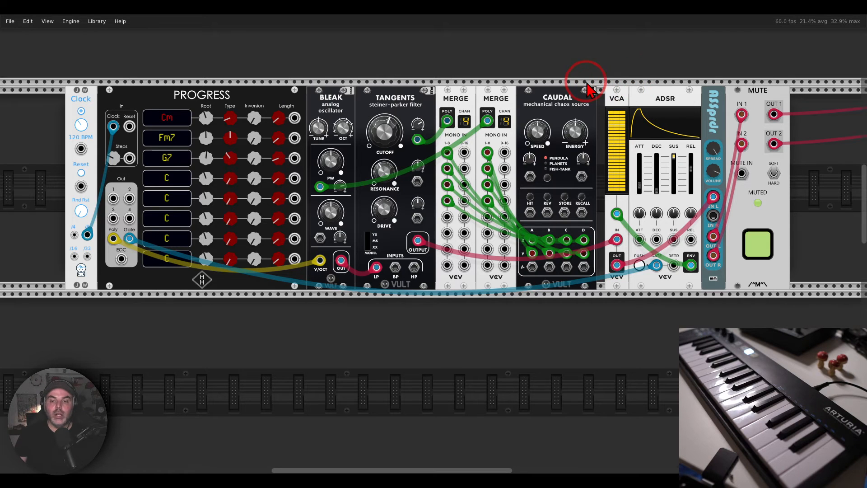
mouse_move(596, 222)
left_mouse_down()
mouse_move(545, 230)
mouse_move(524, 277)
mouse_move(606, 226)
mouse_move(601, 196)
mouse_move(607, 219)
left_mouse_up()
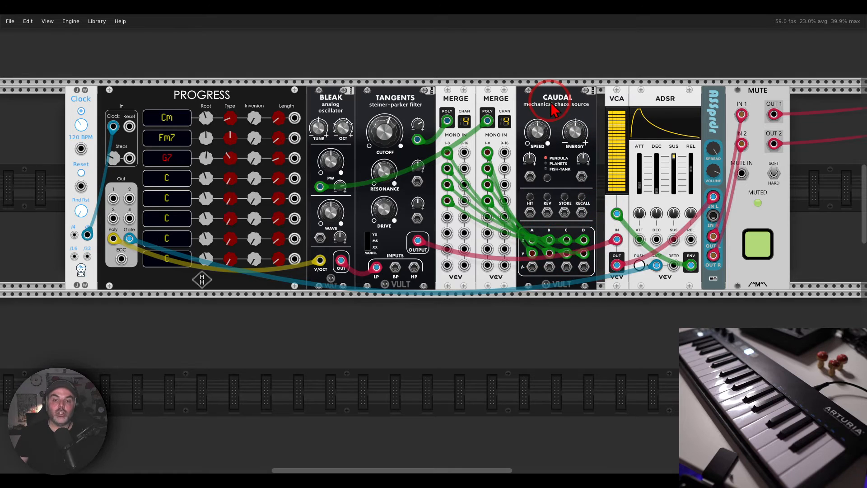
mouse_move(467, 88)
left_mouse_down()
mouse_move(439, 106)
mouse_move(473, 107)
left_mouse_up()
mouse_move(456, 136)
left_mouse_down()
mouse_move(437, 155)
mouse_move(435, 199)
mouse_move(448, 216)
mouse_move(454, 144)
left_mouse_up()
mouse_move(445, 109)
left_mouse_down()
mouse_move(429, 111)
mouse_move(441, 130)
left_mouse_up()
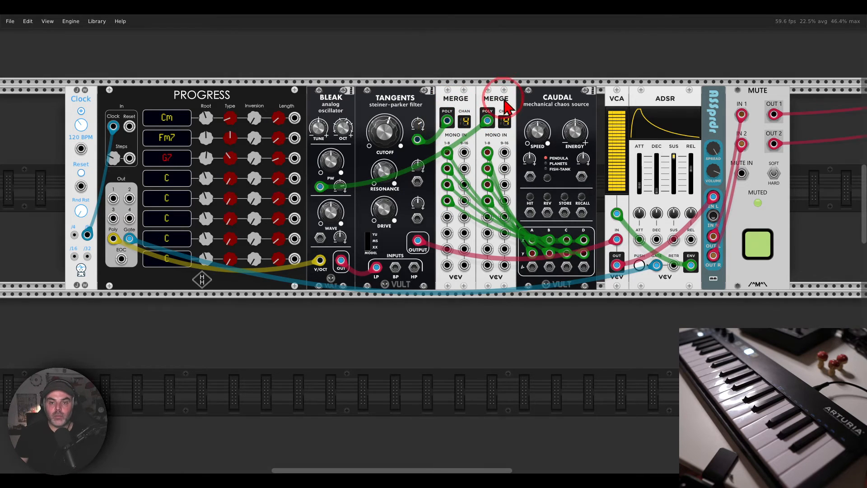
mouse_move(511, 82)
left_mouse_down()
mouse_move(483, 101)
mouse_move(517, 107)
mouse_move(511, 96)
mouse_move(456, 154)
mouse_move(348, 162)
mouse_move(363, 183)
left_mouse_up()
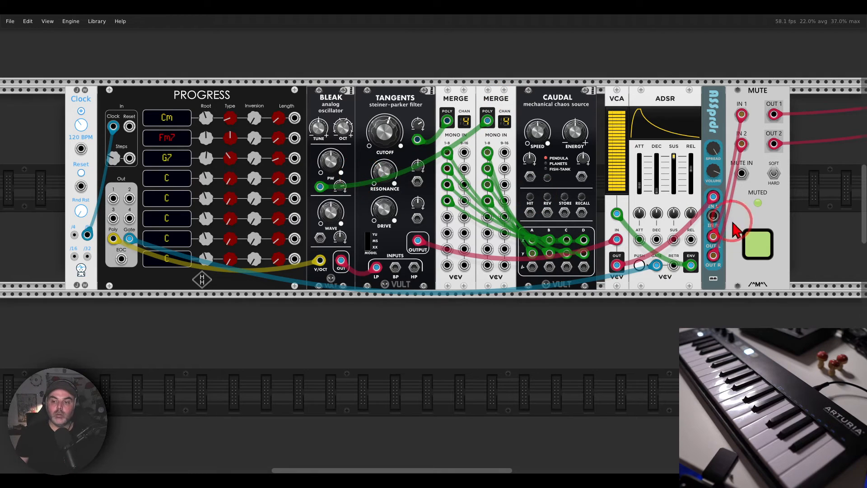
Unmute the PROGRESS chord patch to listen to it, and mute it again
left_click(753, 244)
left_click(647, 58)
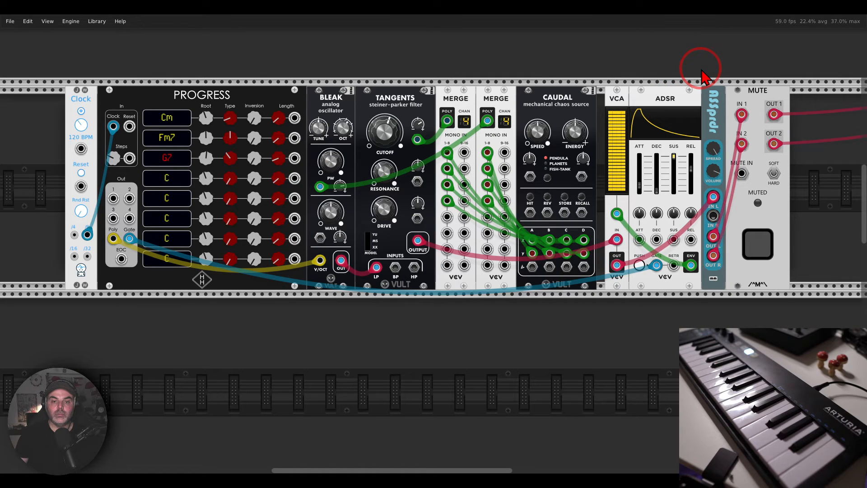
left_click(758, 243)
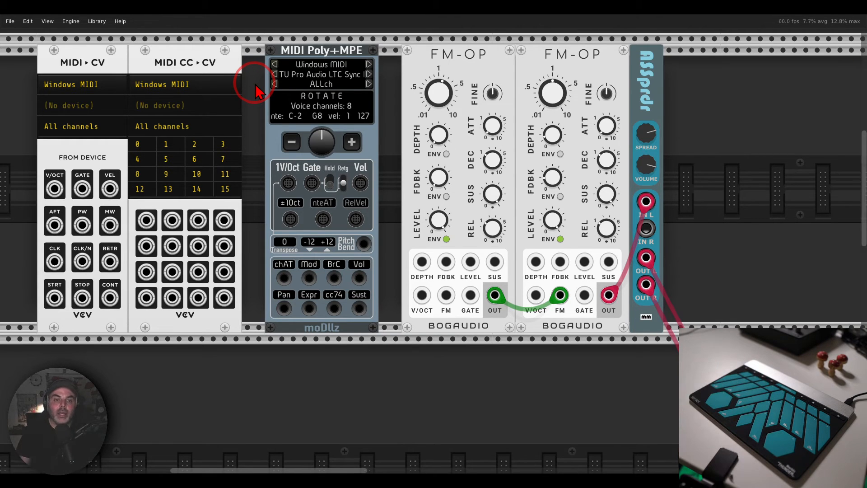
Look up the MPE option among the MIDI-CV module's polyphony modes without changing the mode
right_click(85, 70)
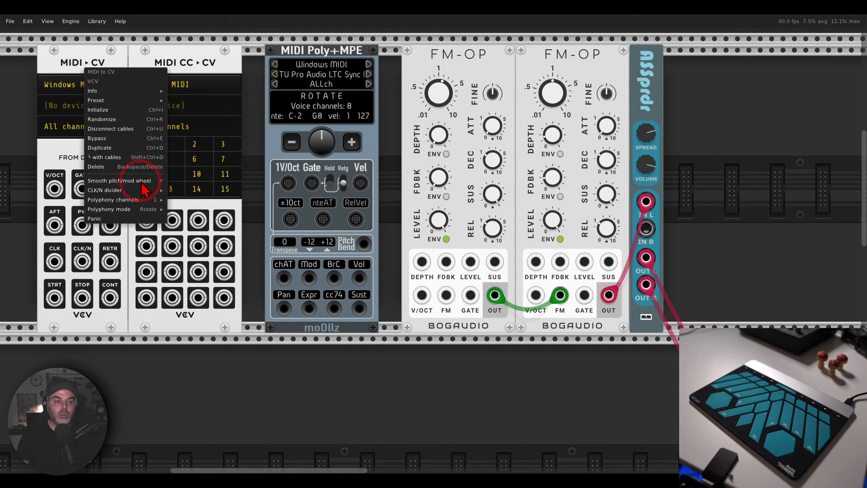
mouse_move(136, 210)
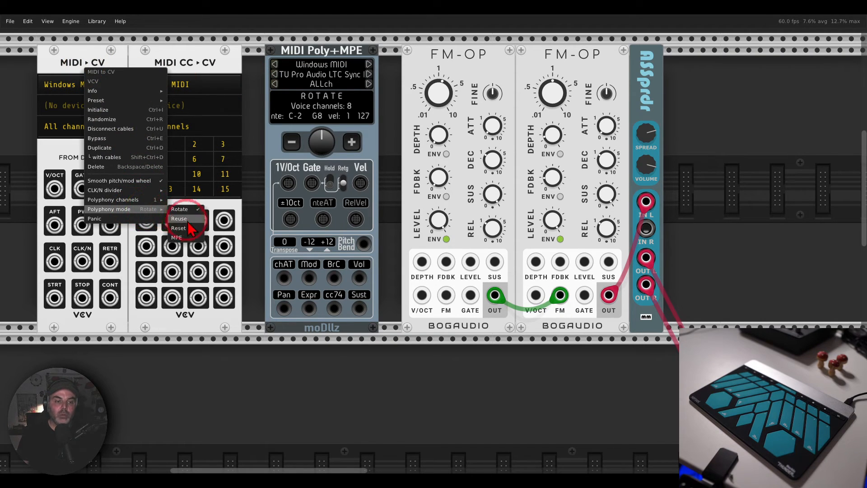
left_click(192, 62)
Check the MIDI CC-CV module's MPE mode option and assign CC 74 to its first output slot
right_click(176, 58)
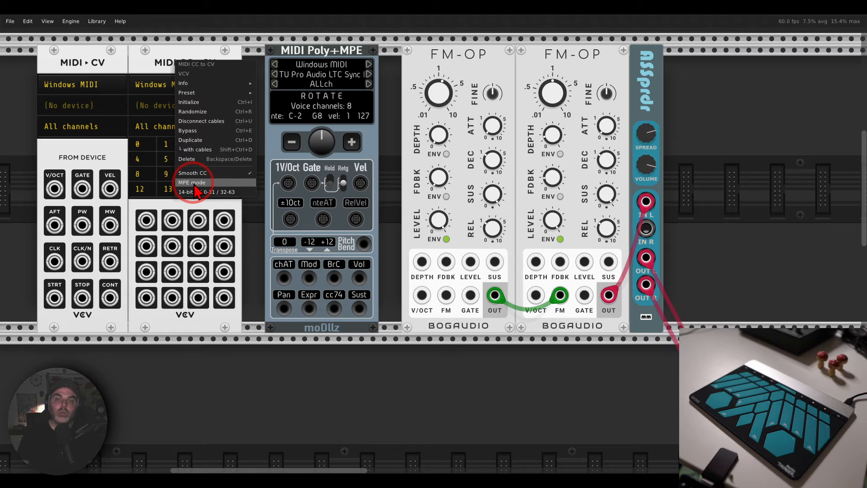
left_click(156, 70)
left_click(145, 145)
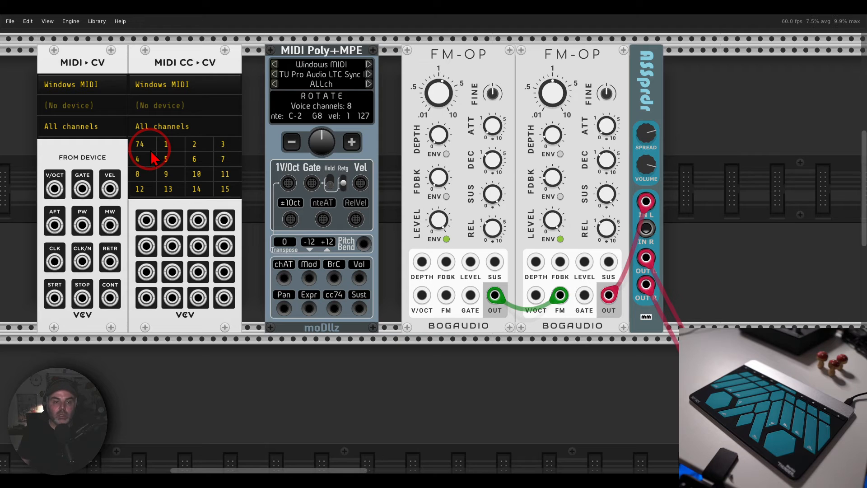
Set the MIDI Poly+MPE module's device to Sensel MIDI 2 and its voice mode to M.P.E
mouse_move(375, 58)
left_mouse_down()
mouse_move(312, 37)
mouse_move(289, 106)
mouse_move(384, 67)
left_mouse_up()
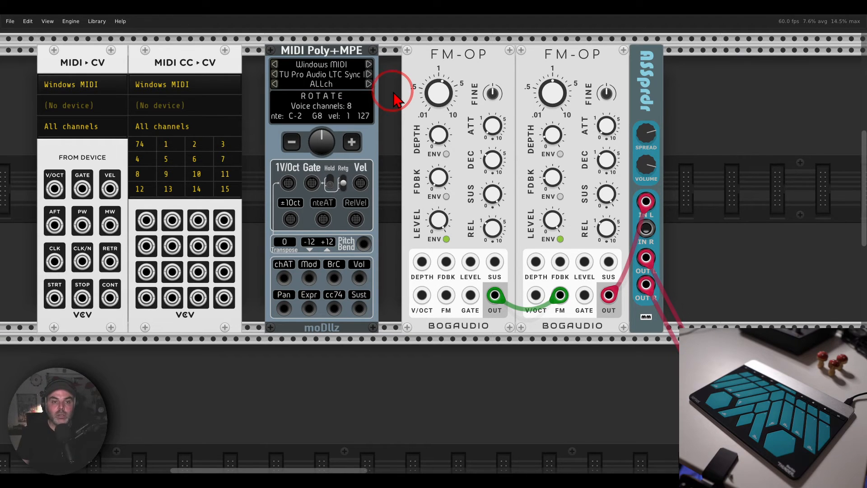
left_click(368, 74)
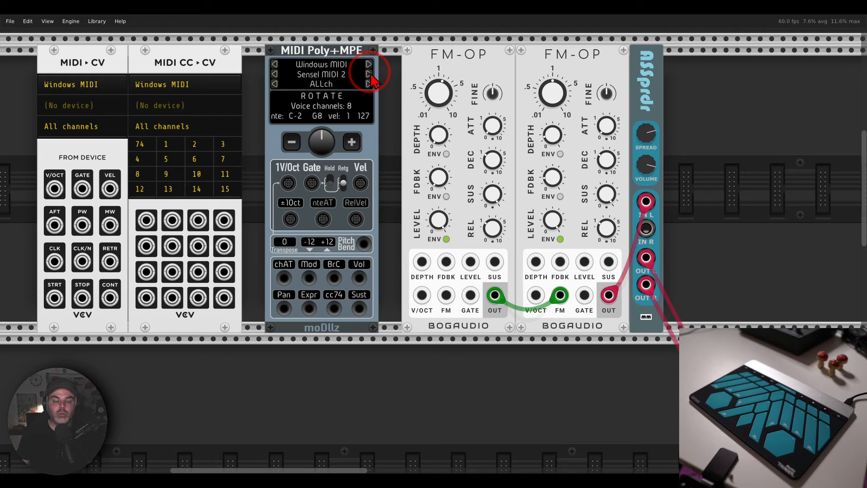
left_click(324, 97)
left_click(292, 144)
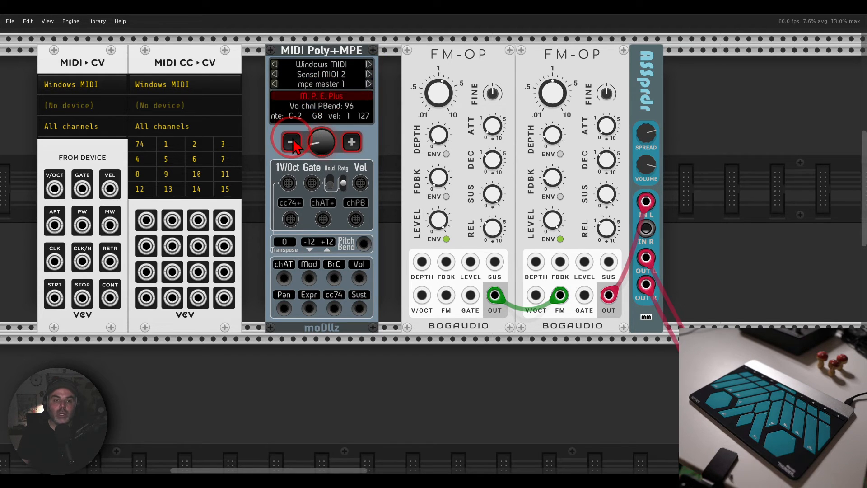
left_click(291, 144)
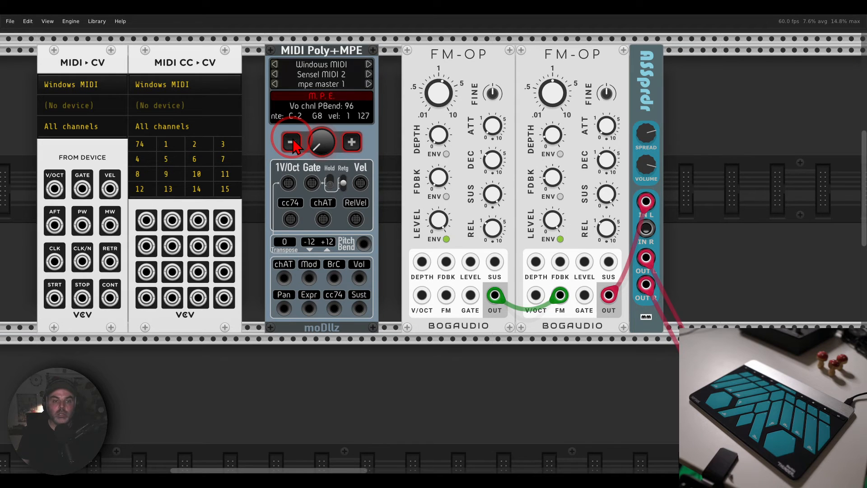
left_click(319, 102)
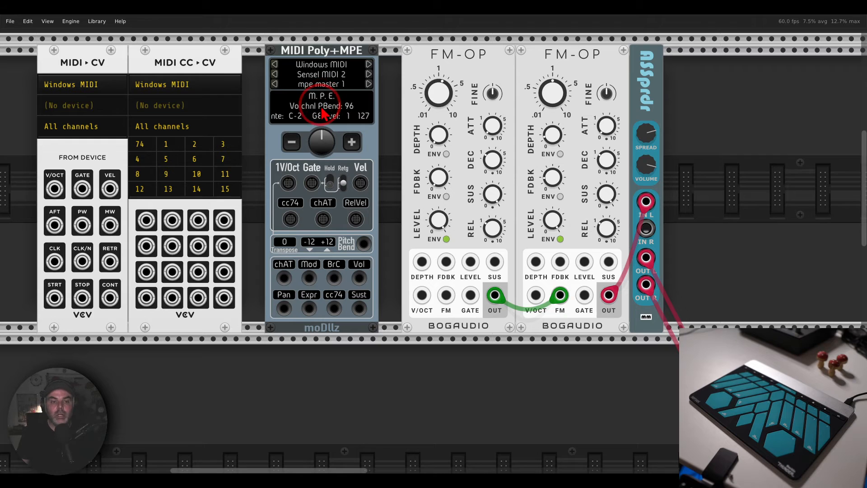
Patch the MIDI Poly+MPE's 1V/Oct and Gate outputs to the V/OCT and GATE inputs of both FM-OP modules
left_click_drag(288, 185, 536, 295)
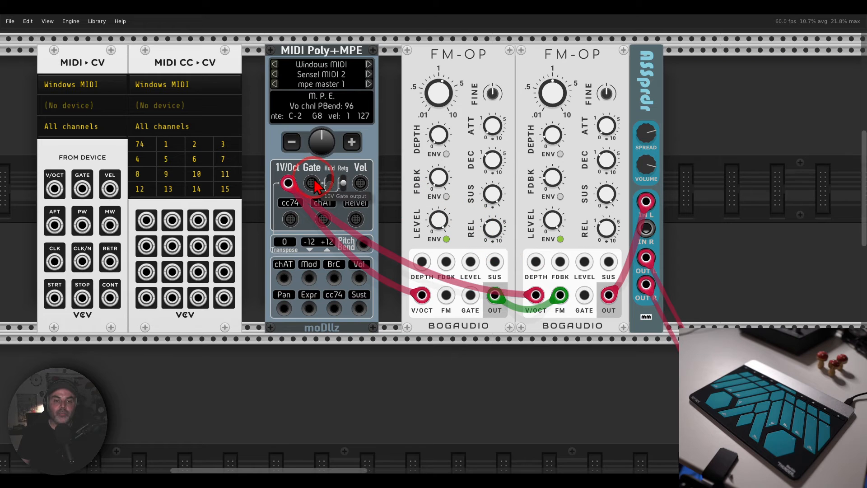
left_click_drag(312, 182, 584, 299)
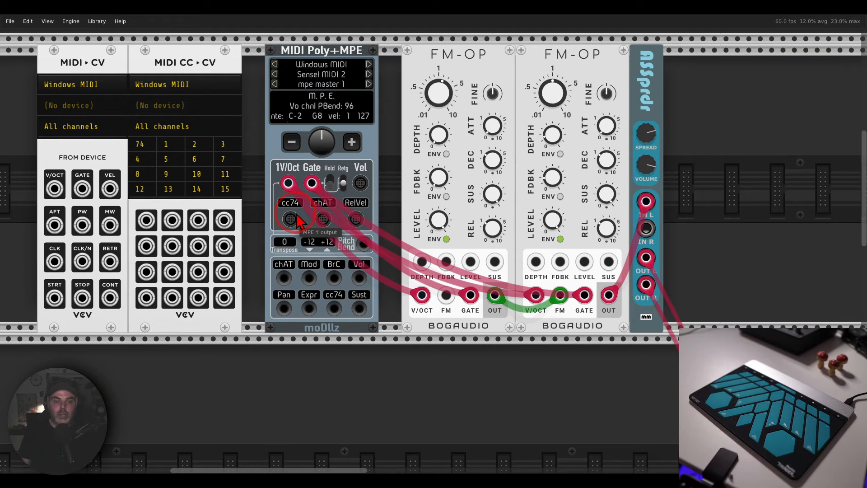
Patch the MIDI Poly+MPE's cc74 output to the second FM-OP's FDBK input and its chAT output to that module's DEPTH input
left_click_drag(297, 216, 560, 262)
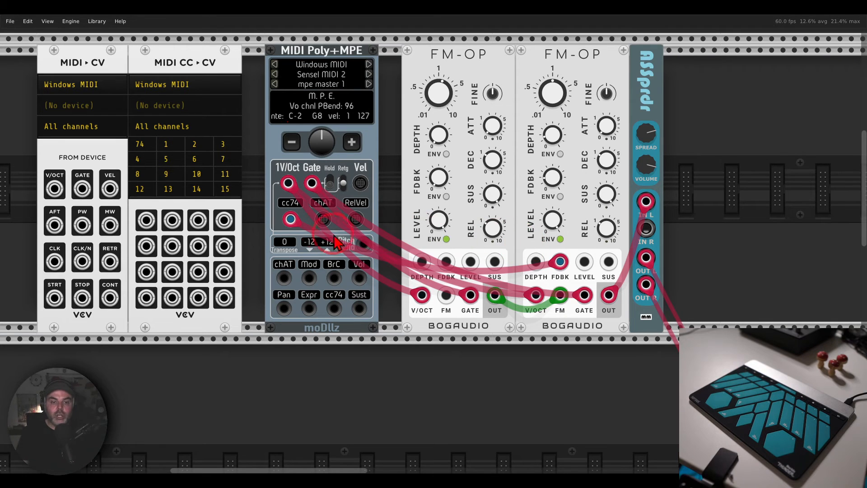
left_click_drag(319, 222, 535, 261)
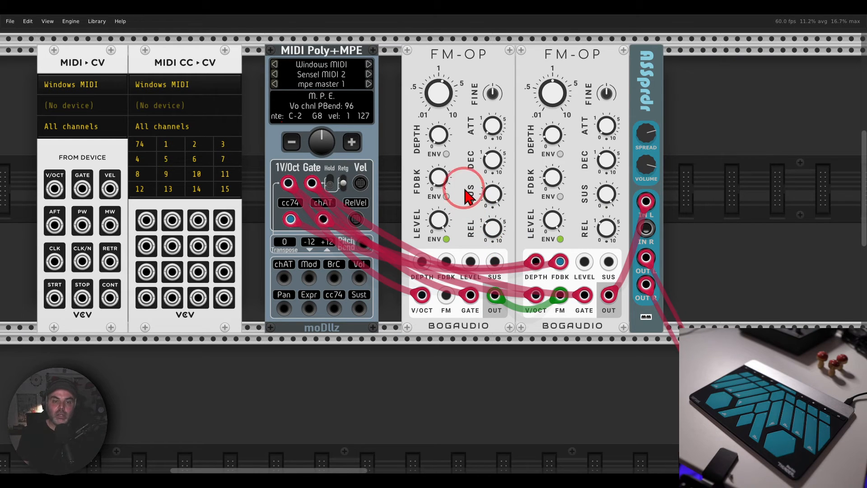
Set the MIDI Poly+MPE module's voice channel pitch bend range to 20
left_click(332, 108)
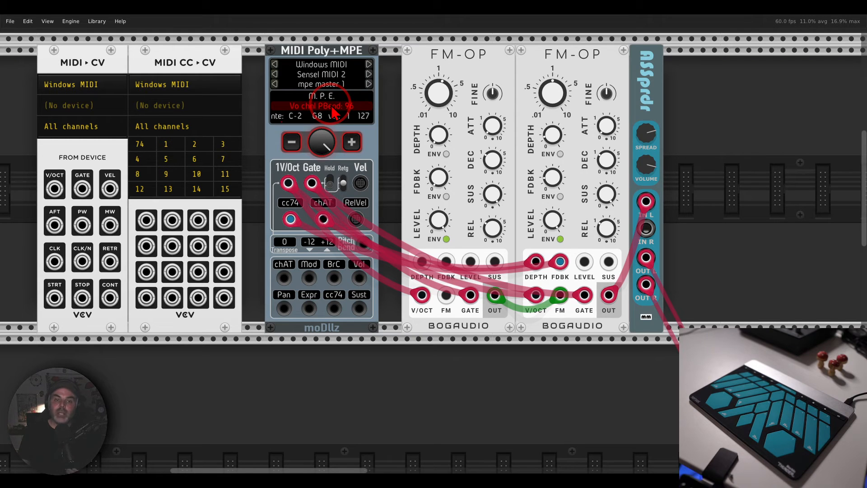
left_click_drag(322, 143, 431, 237)
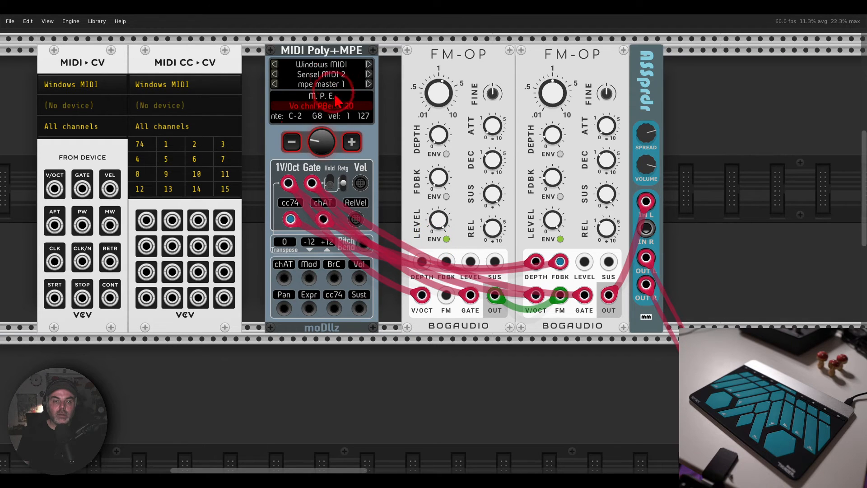
left_click(383, 121)
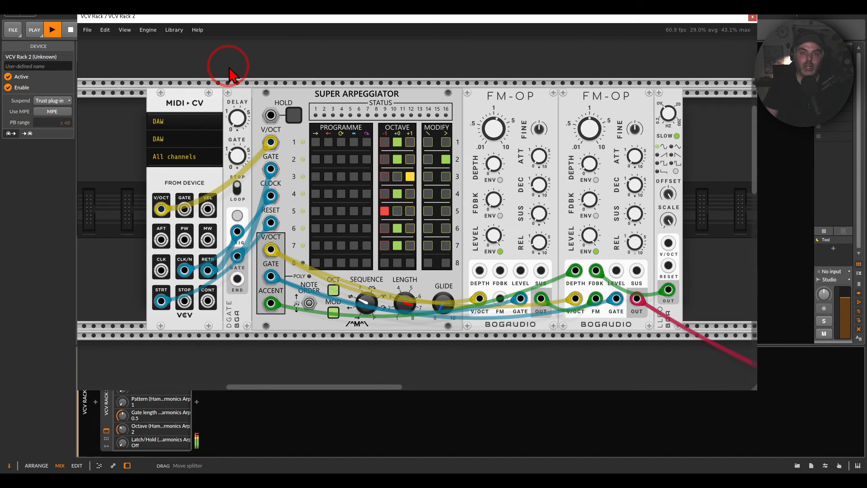
In Bitwig Studio, view the chord notes in the VCV Rack track's Scene 1 clip, then return to the clip launcher
left_click(752, 17)
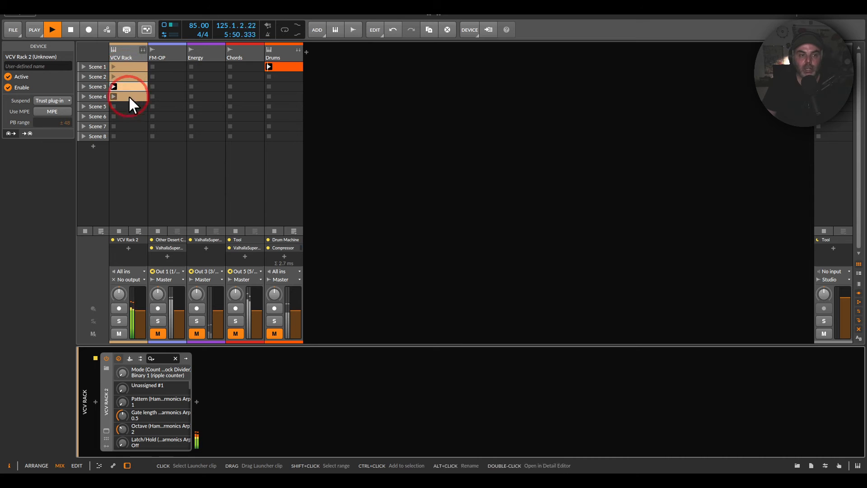
double_click(126, 70)
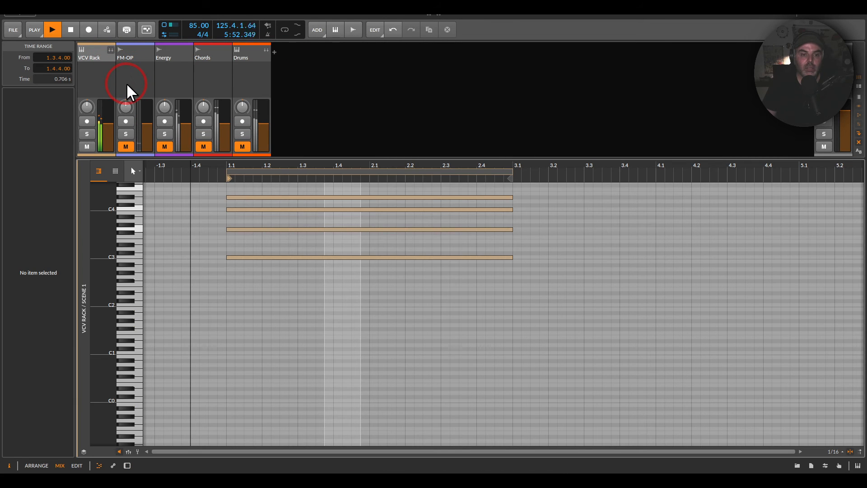
double_click(96, 53)
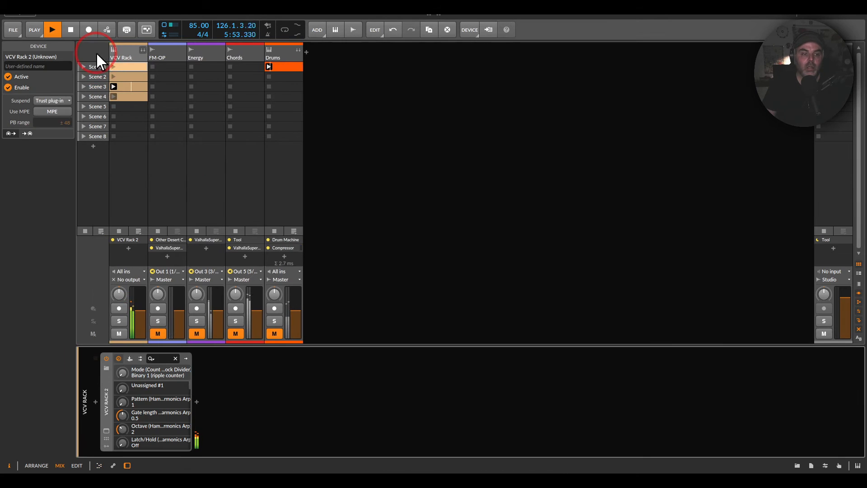
Reopen the VCV Rack 2 plug-in window and examine how the Super Arpeggiator feeds the two FM-OP modules
left_click(107, 429)
left_click(349, 117)
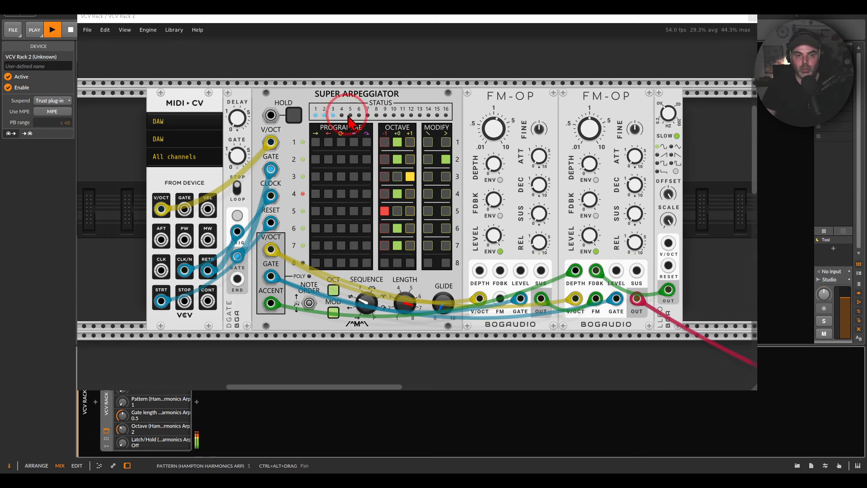
mouse_move(349, 117)
left_mouse_down()
mouse_move(334, 72)
mouse_move(397, 109)
mouse_move(397, 75)
mouse_move(400, 96)
left_mouse_up()
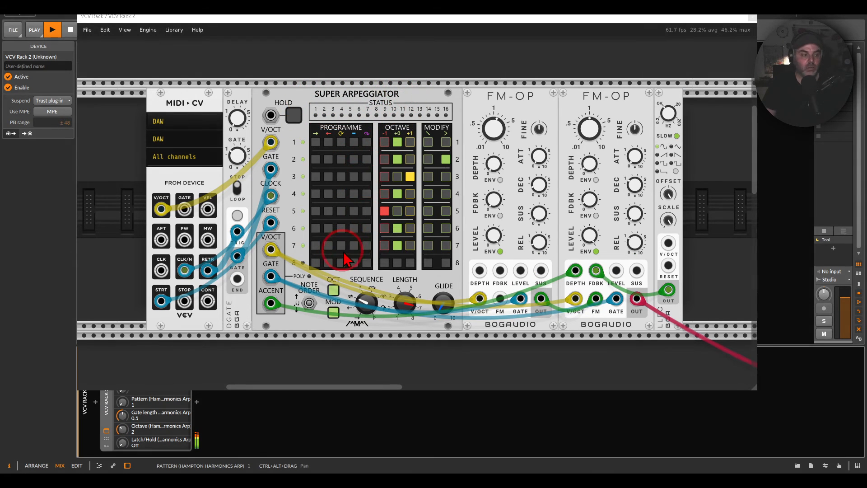
scroll(350, 251, "up", 2)
scroll(361, 204, "up", 2)
scroll(372, 135, "down", 2)
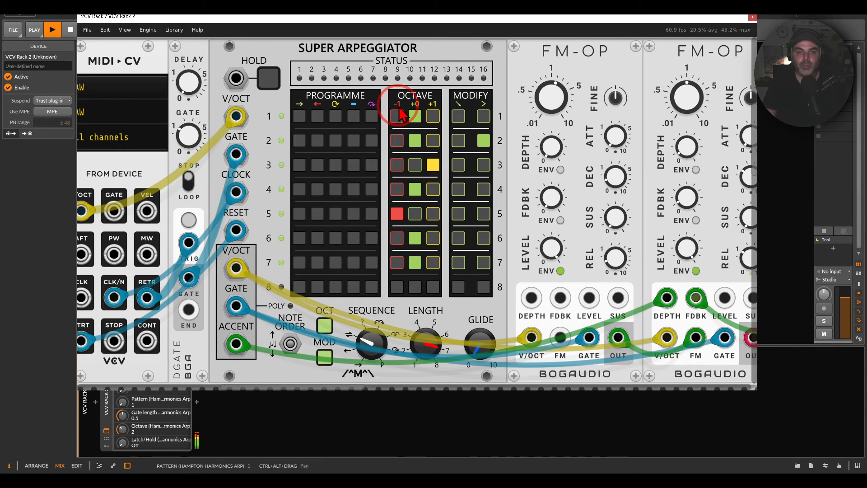
scroll(399, 114, "down", 3)
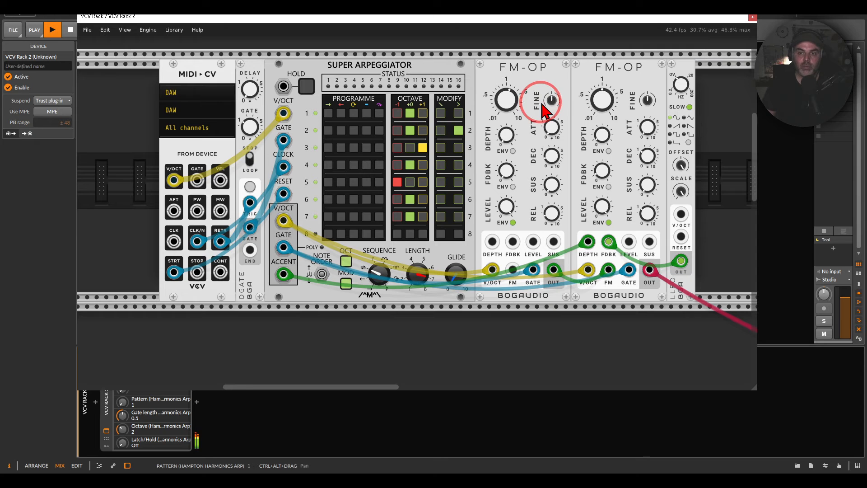
Close the plug-in window, unmute the FM-OP track and show its effect devices
left_click(753, 16)
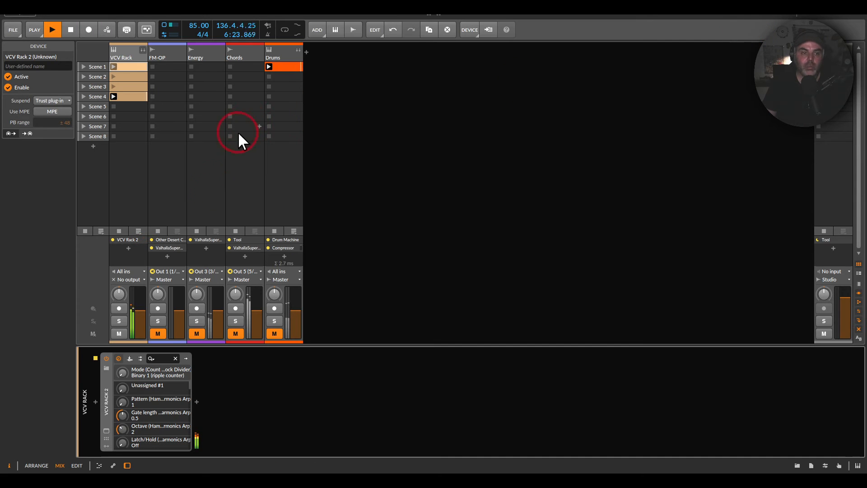
left_click(158, 335)
left_click(165, 54)
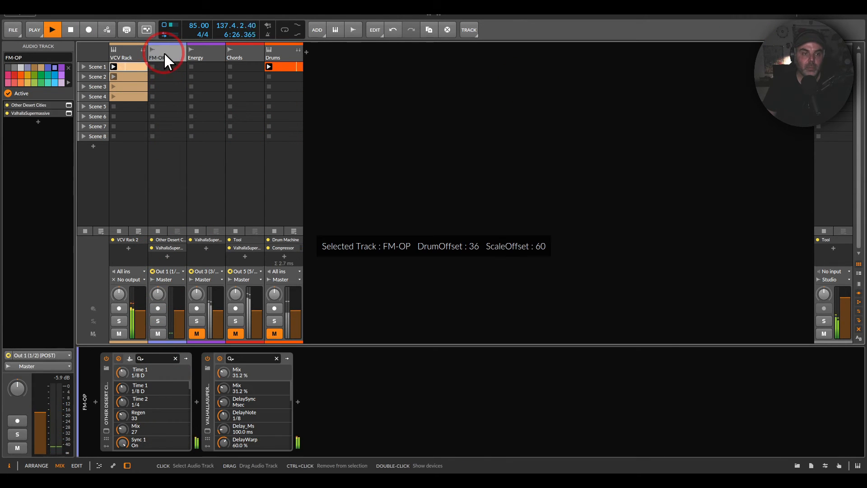
double_click(164, 53)
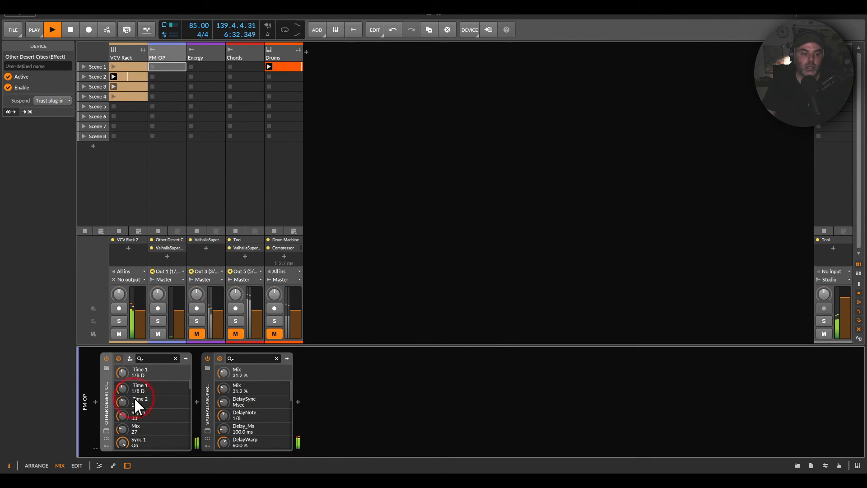
Examine the settings of the Other Desert Cities delay and the ValhallaSupermassive reverb on the FM-OP track
left_click(106, 431)
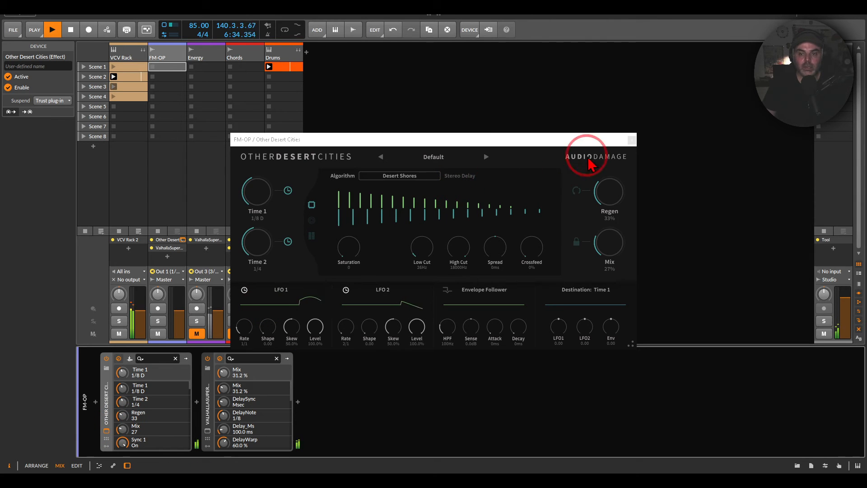
left_click(632, 139)
left_click(208, 430)
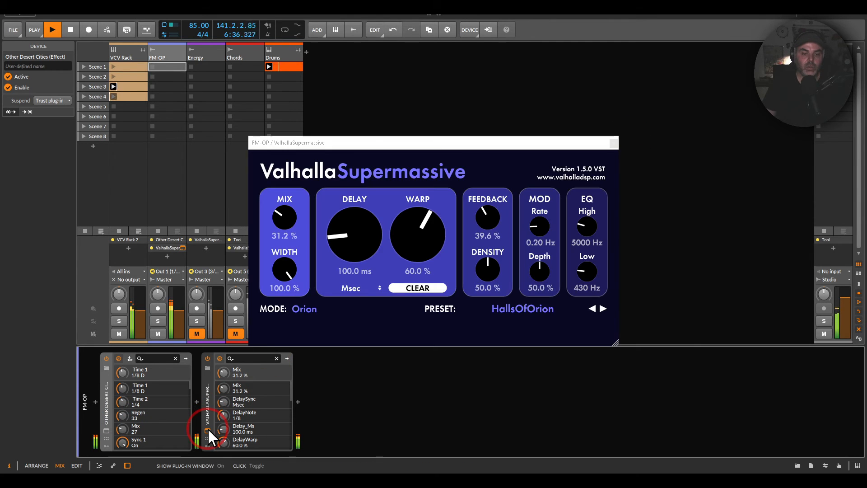
left_click(614, 142)
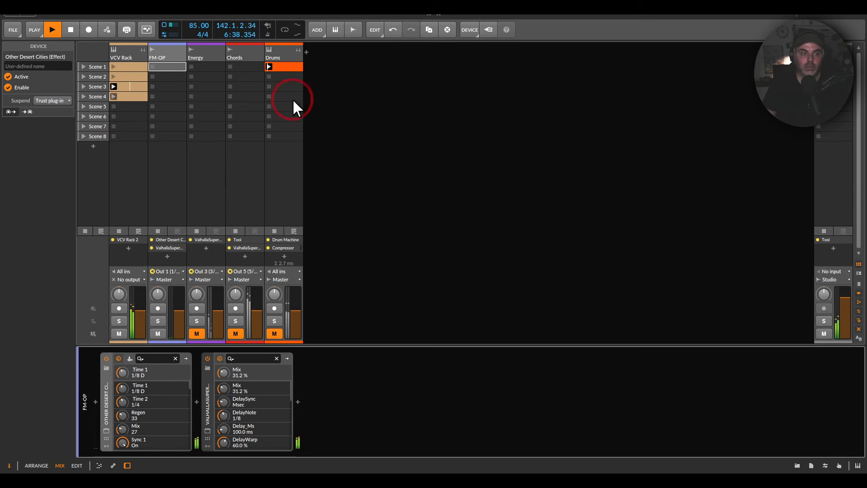
Reopen the VCV Rack track's plug-in window and examine the patch driving the ENERGY oscillator from the ARP module
left_click(128, 58)
left_click(107, 430)
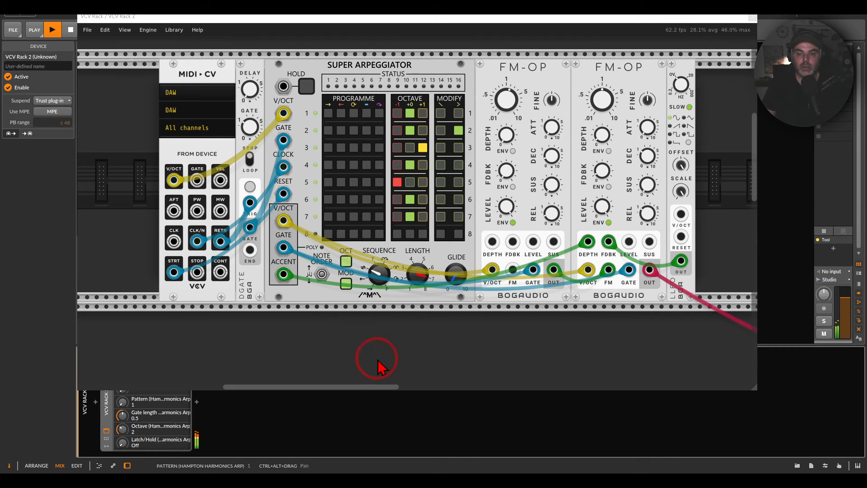
scroll(339, 149, "down", 10)
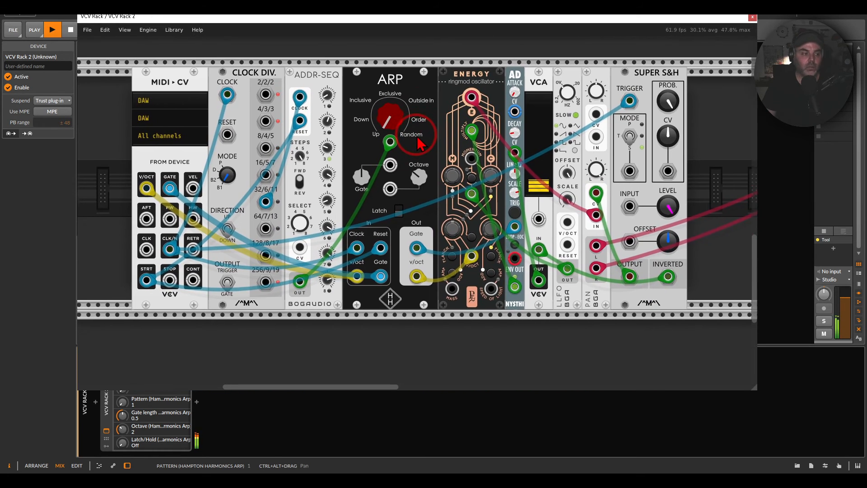
left_click_drag(416, 135, 413, 152)
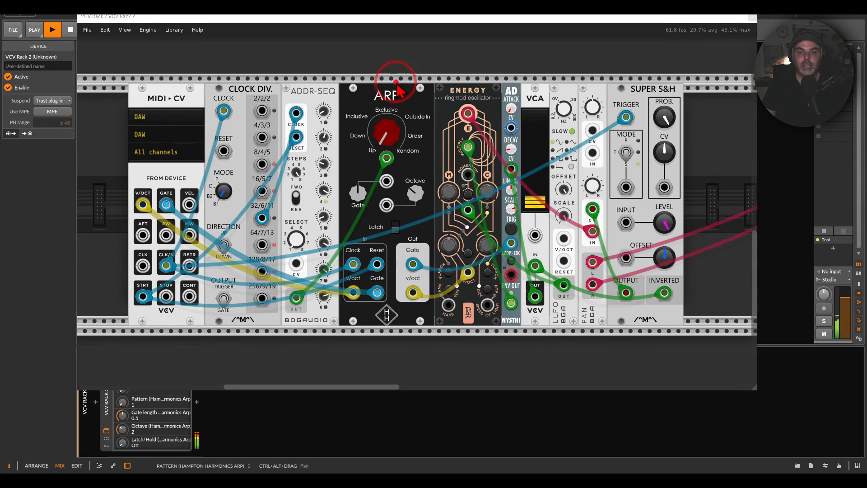
mouse_move(397, 83)
left_mouse_down()
mouse_move(379, 113)
mouse_move(409, 94)
mouse_move(400, 79)
left_mouse_up()
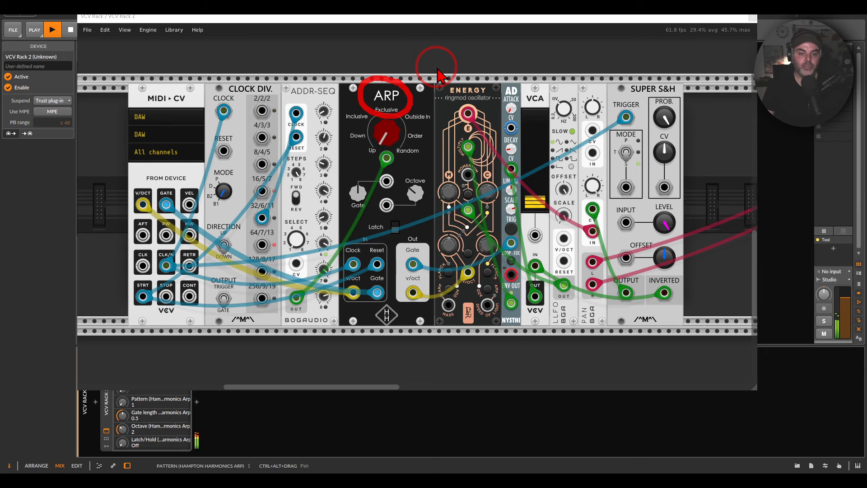
key("Escape")
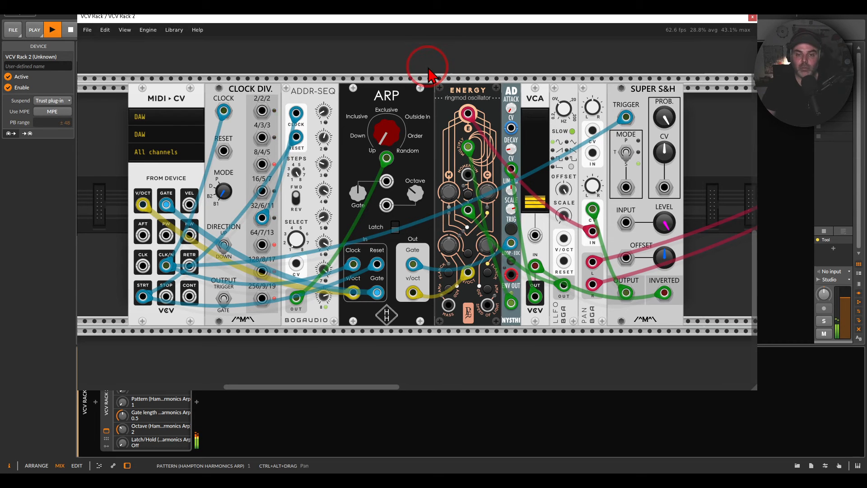
left_click_drag(484, 76, 505, 106)
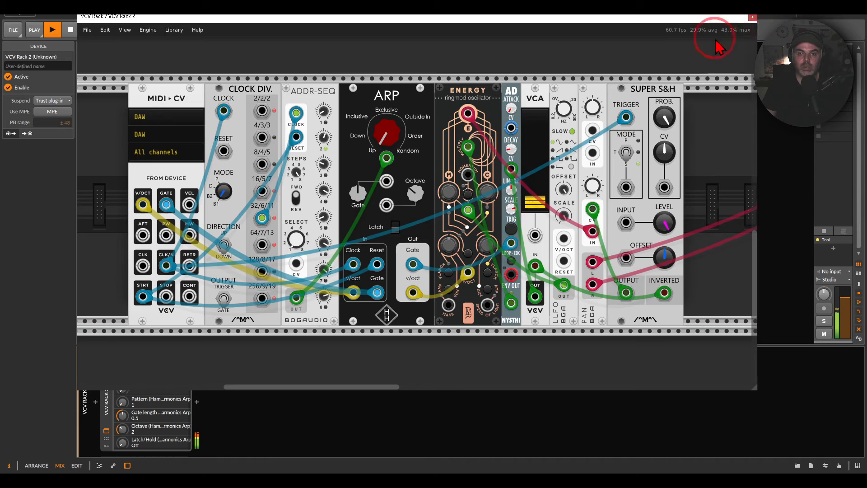
Close the VCV Rack 2 window and unmute the Energy track
left_click(752, 17)
left_click(196, 333)
left_click(196, 334)
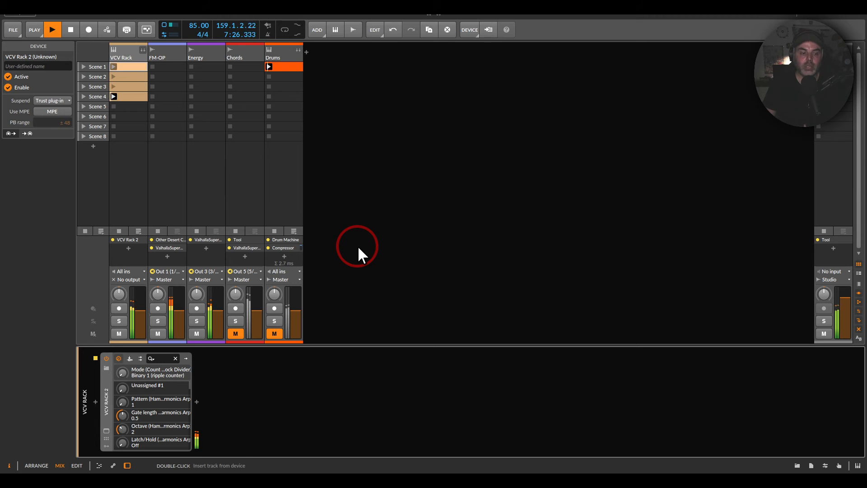
Reopen the VCV Rack 2 window and examine the chord patch with the VESSEK, CAUDAL and TANGENTS modules
left_click(107, 431)
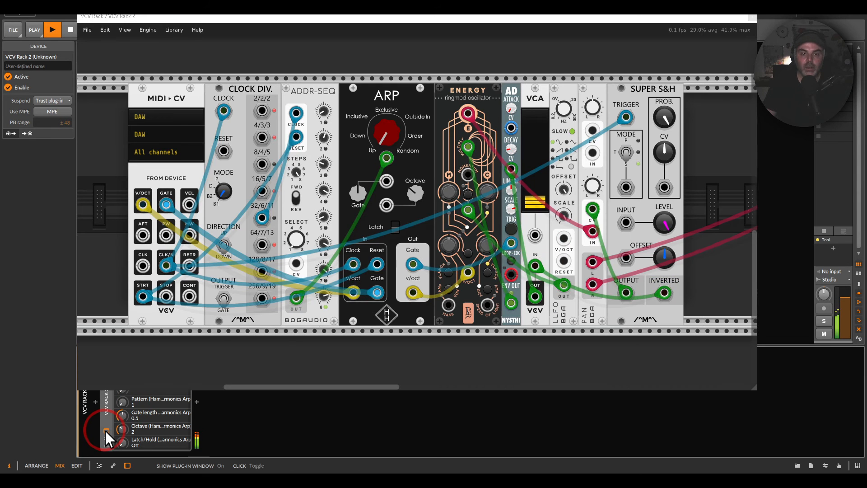
left_click_drag(416, 355, 286, 335)
left_click_drag(587, 230, 295, 253)
left_click_drag(542, 271, 162, 250)
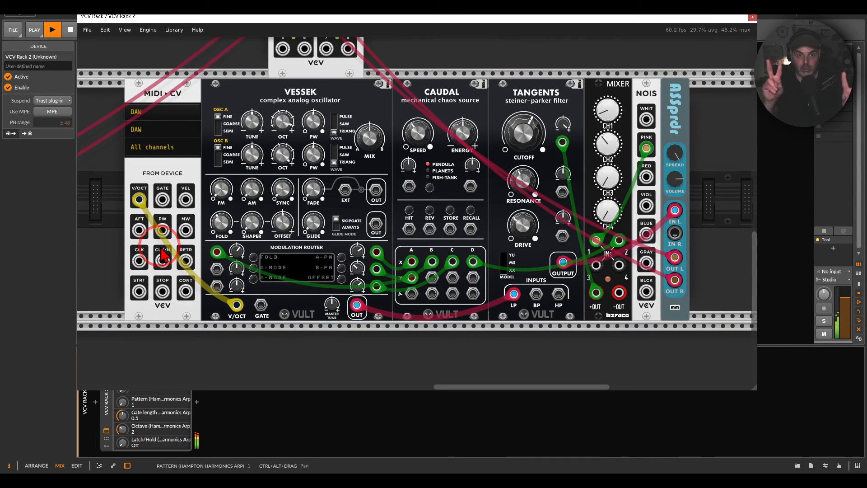
mouse_move(323, 82)
left_mouse_down()
mouse_move(276, 82)
mouse_move(334, 106)
mouse_move(318, 89)
left_mouse_up()
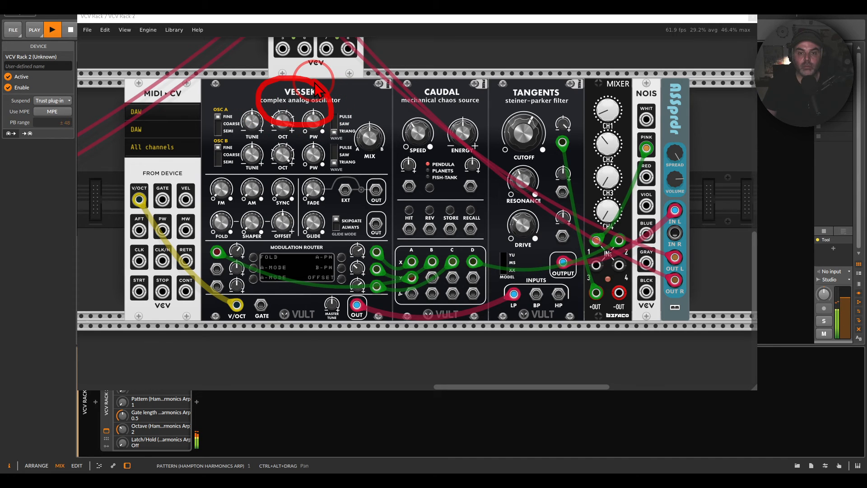
mouse_move(573, 82)
left_mouse_down()
mouse_move(572, 103)
mouse_move(563, 81)
left_mouse_up()
key("Escape")
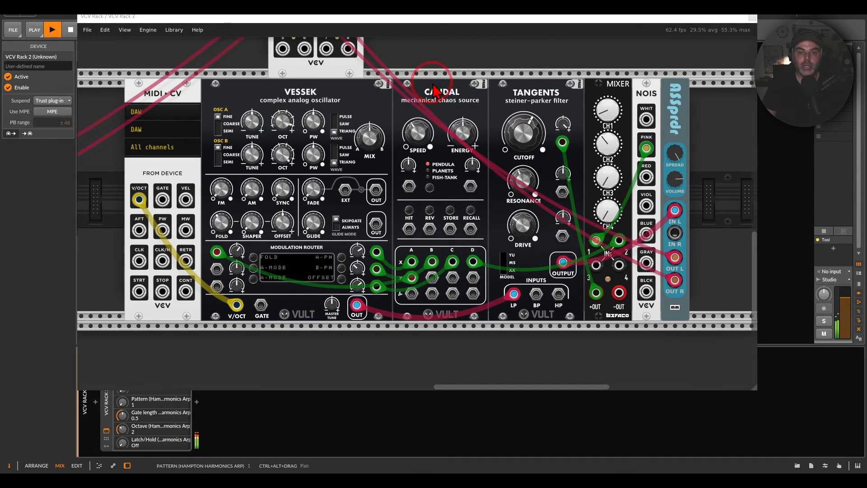
mouse_move(434, 88)
left_mouse_down()
mouse_move(409, 102)
mouse_move(483, 97)
mouse_move(446, 79)
left_mouse_up()
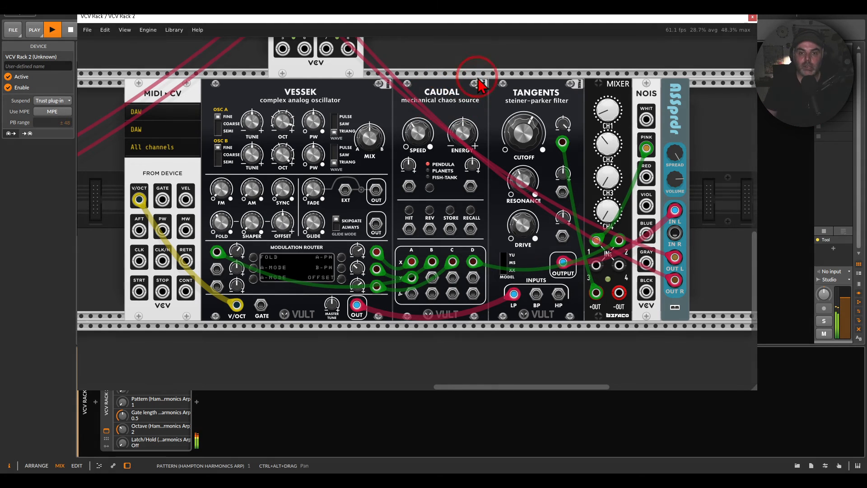
Close the VCV Rack 2 window and unmute the Chords track
left_click(751, 18)
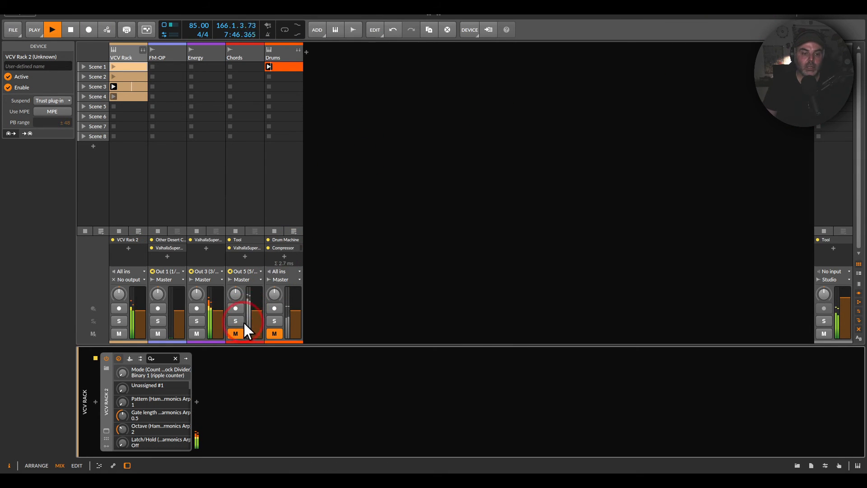
left_click(236, 333)
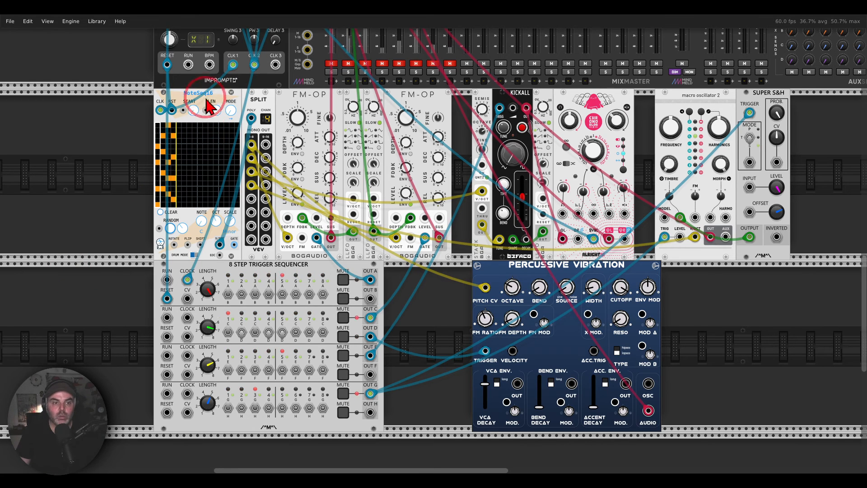
In standalone VCV Rack, examine how NoteSeq16, SPLIT and the 8 Step Trigger Sequencer drive the separate voices
mouse_move(207, 105)
left_mouse_down()
mouse_move(194, 88)
mouse_move(176, 109)
mouse_move(217, 98)
mouse_move(214, 86)
left_mouse_up()
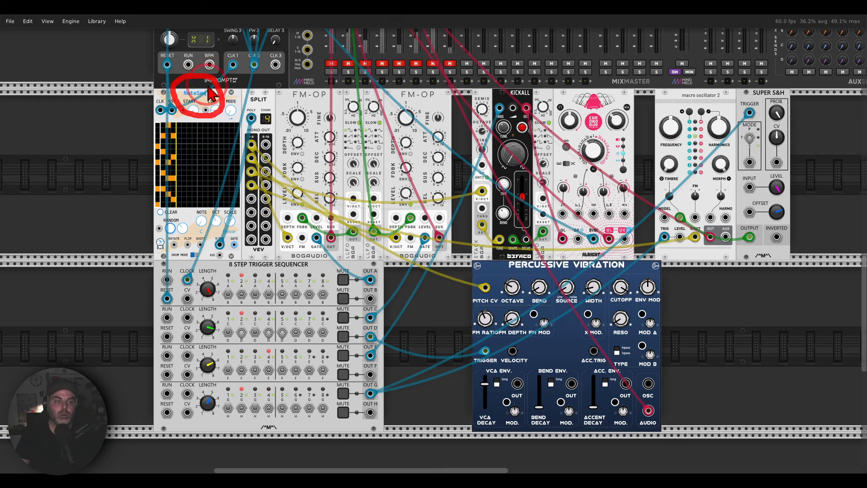
left_click(193, 157)
mouse_move(251, 136)
left_mouse_down()
mouse_move(265, 198)
mouse_move(271, 187)
left_mouse_up()
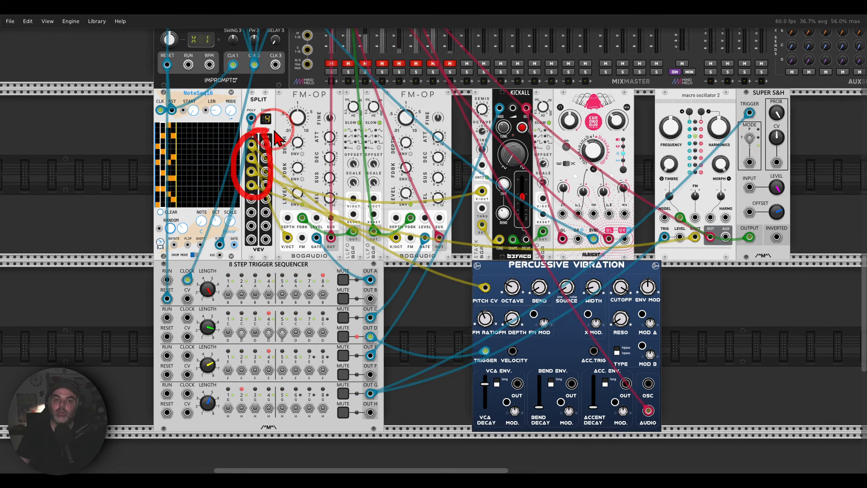
left_click(290, 116)
mouse_move(432, 82)
left_mouse_down()
mouse_move(420, 81)
mouse_move(365, 128)
left_mouse_up()
mouse_move(531, 76)
left_mouse_down()
mouse_move(558, 101)
mouse_move(542, 89)
left_mouse_up()
mouse_move(698, 72)
left_mouse_down()
mouse_move(664, 91)
mouse_move(731, 89)
left_mouse_up()
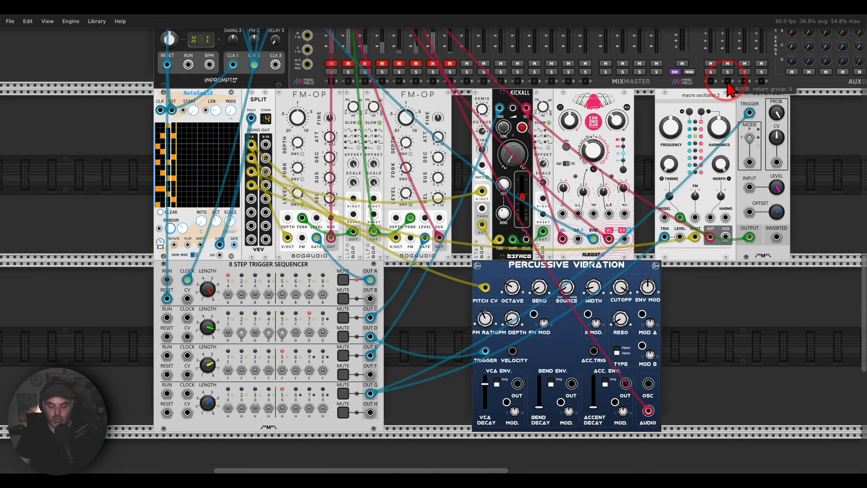
mouse_move(192, 75)
left_mouse_down()
mouse_move(295, 84)
mouse_move(298, 66)
mouse_move(397, 88)
mouse_move(526, 89)
mouse_move(660, 63)
left_mouse_up()
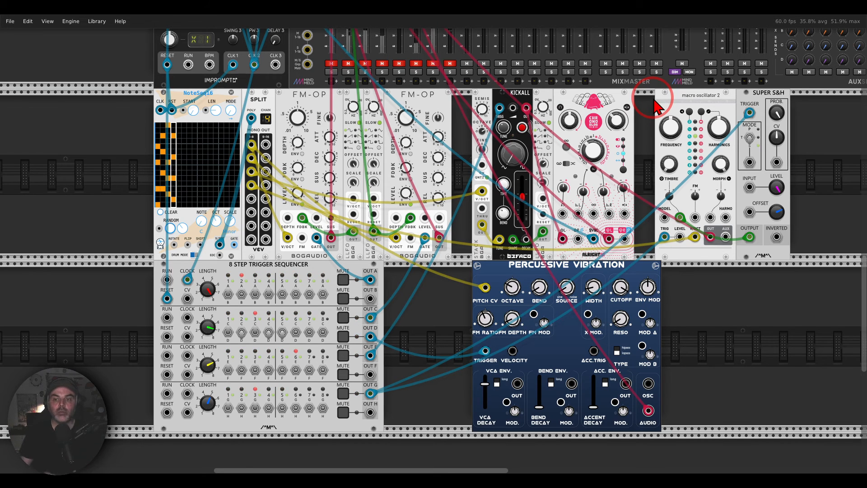
mouse_move(307, 253)
left_mouse_down()
mouse_move(245, 245)
mouse_move(323, 277)
mouse_move(315, 252)
left_mouse_up()
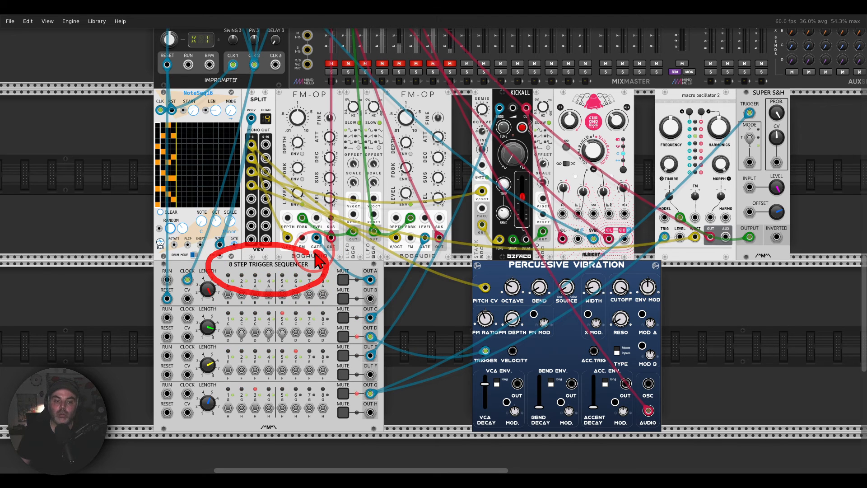
Examine the row lengths on the 8 Step Trigger Sequencer and its link to the macro oscillator 2 voice
mouse_move(219, 271)
left_mouse_down()
mouse_move(212, 309)
mouse_move(222, 271)
left_mouse_up()
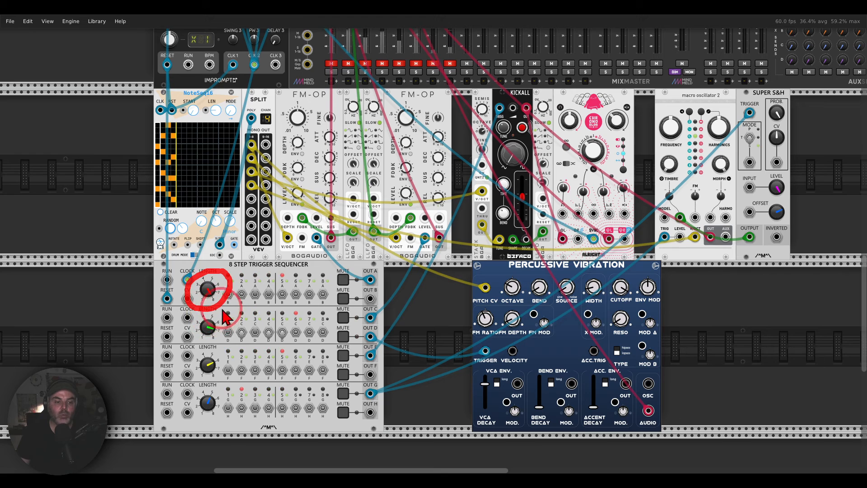
mouse_move(226, 319)
left_mouse_down()
mouse_move(213, 348)
mouse_move(222, 316)
left_mouse_up()
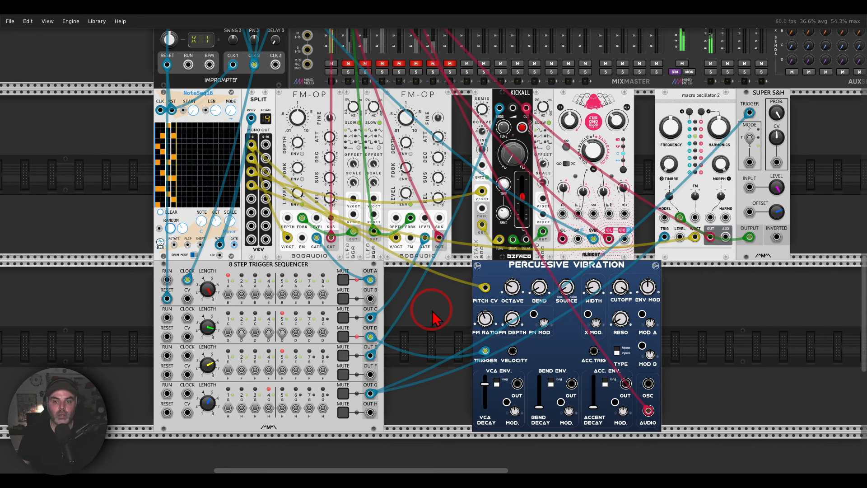
mouse_move(216, 350)
left_mouse_down()
mouse_move(190, 370)
mouse_move(214, 354)
left_mouse_up()
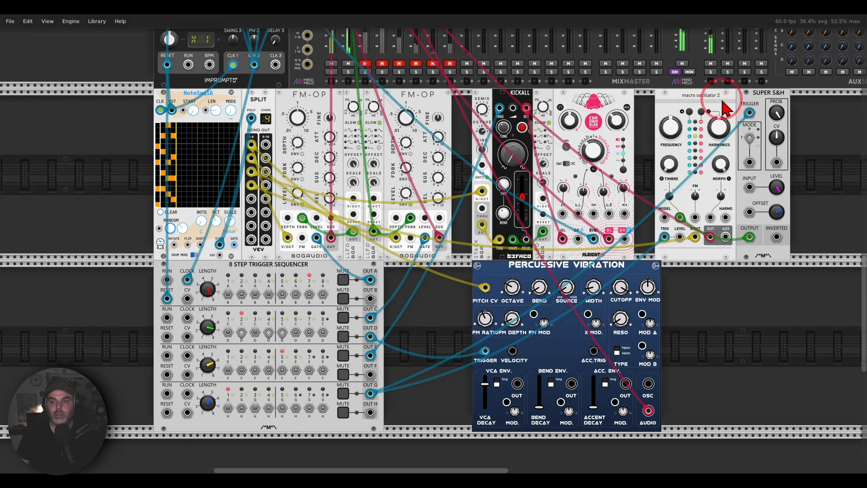
mouse_move(721, 101)
left_mouse_down()
mouse_move(687, 124)
mouse_move(713, 87)
left_mouse_up()
mouse_move(232, 382)
left_mouse_down()
mouse_move(222, 396)
mouse_move(242, 403)
left_mouse_up()
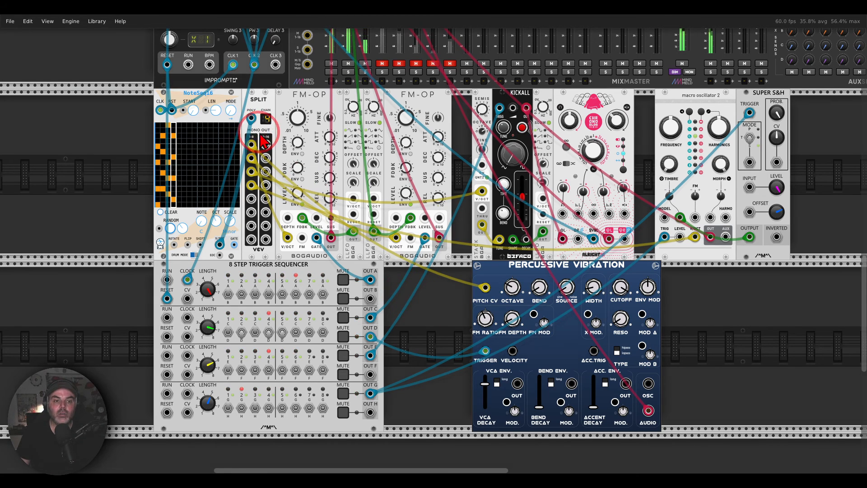
Unmute the fourth MixMaster channel to bring in the Percussive Vibration voice
mouse_move(261, 129)
left_mouse_down()
mouse_move(230, 147)
mouse_move(238, 193)
mouse_move(277, 175)
mouse_move(266, 136)
mouse_move(284, 128)
mouse_move(274, 127)
left_mouse_up()
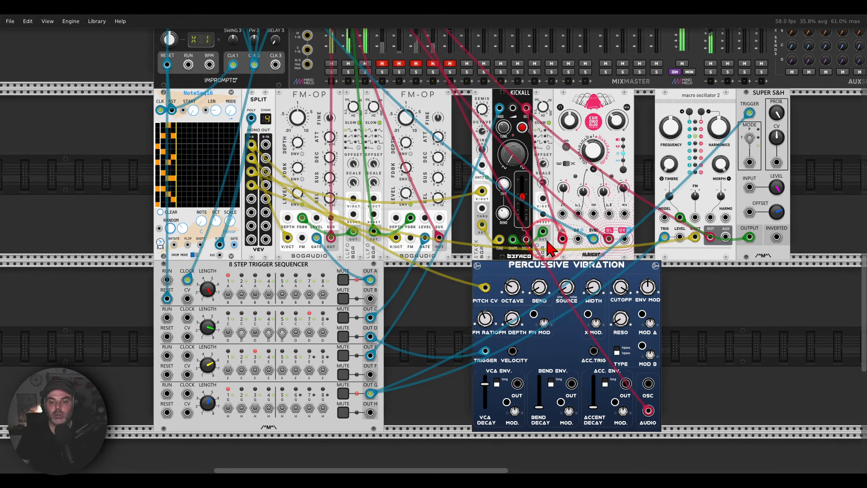
mouse_move(624, 273)
left_mouse_down()
mouse_move(588, 247)
mouse_move(555, 302)
mouse_move(626, 285)
left_mouse_up()
left_click(382, 63)
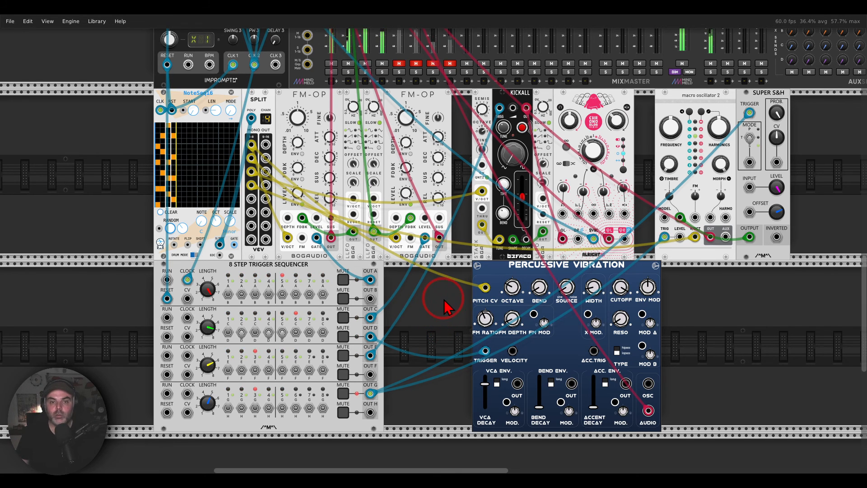
Review the TRUMMOR², SUPER S&H and TANGENTS modules and unmute MixMaster channels 5 to 8
scroll(440, 325, "down", 2)
scroll(449, 307, "up", 5)
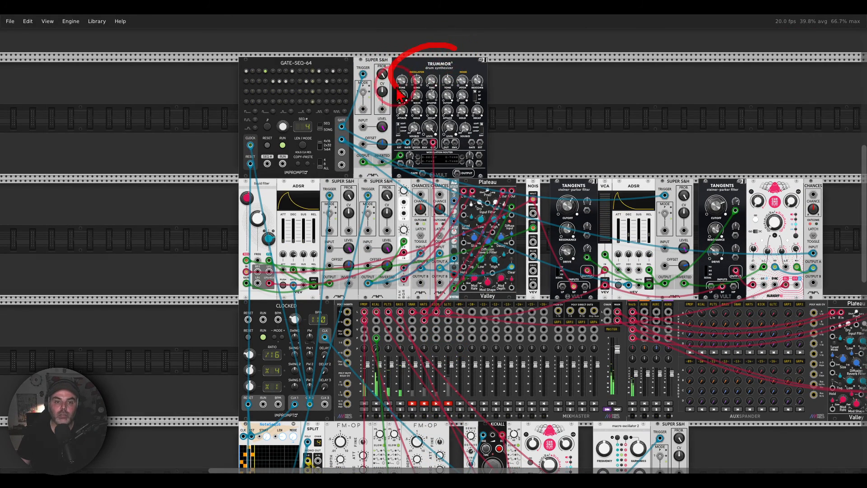
mouse_move(412, 188)
left_mouse_down()
mouse_move(329, 256)
mouse_move(351, 167)
left_mouse_up()
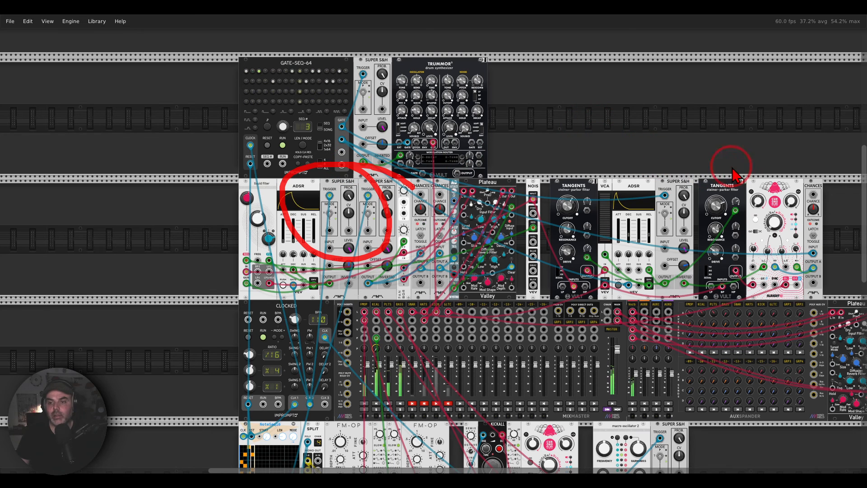
mouse_move(768, 161)
left_mouse_down()
mouse_move(621, 190)
mouse_move(742, 161)
left_mouse_up()
mouse_move(526, 176)
left_mouse_down()
mouse_move(453, 198)
mouse_move(520, 168)
left_mouse_up()
left_click(412, 403)
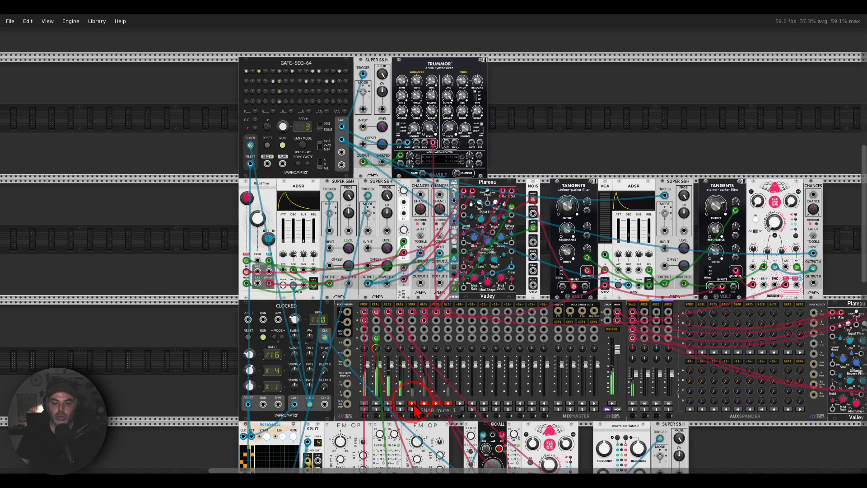
left_click(425, 404)
left_click(435, 404)
left_click(448, 403)
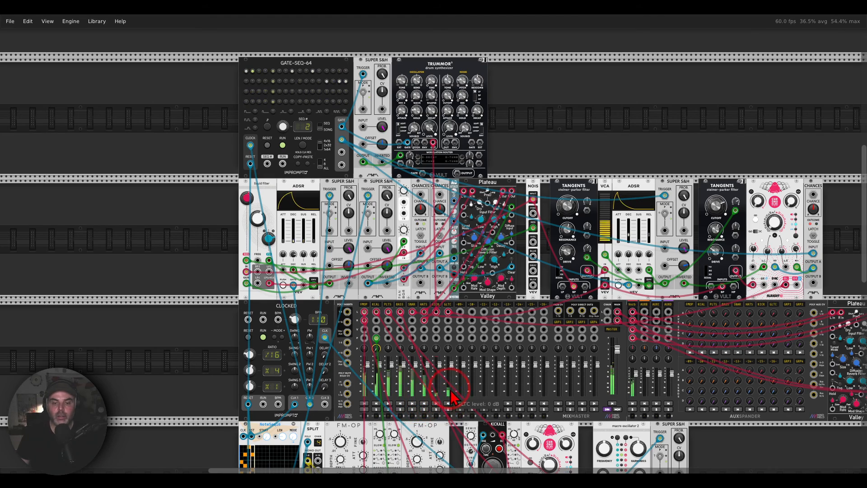
Examine the whole polyphonic patch while all of its mixer channels play
scroll(450, 395, "down", 3)
left_click_drag(593, 384, 538, 276)
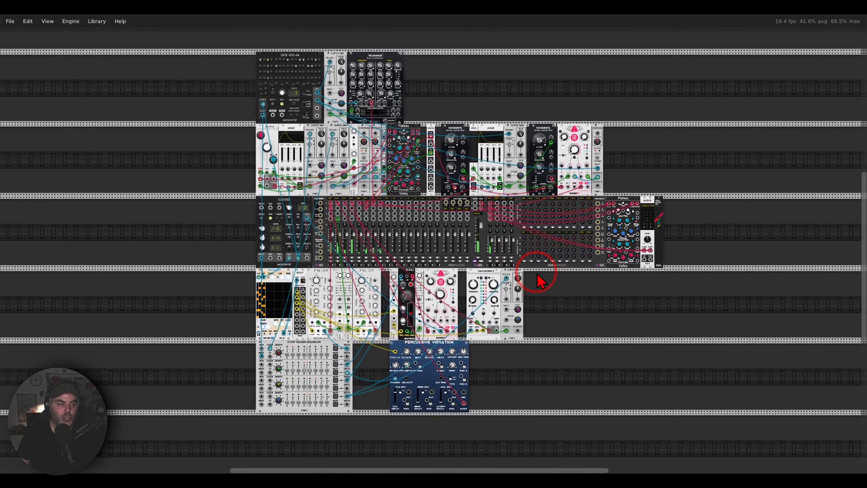
scroll(480, 306, "up", 1)
left_click_drag(600, 300, 608, 336)
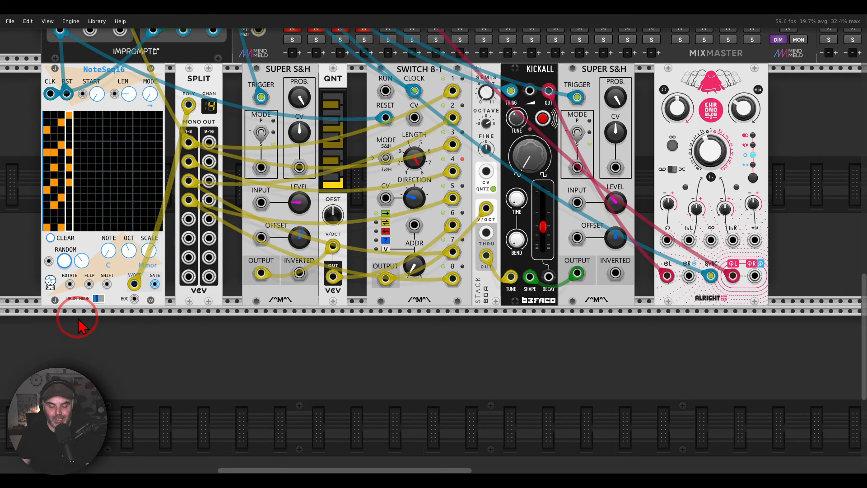
Examine how NoteSeq16's voices pass through SPLIT, SUPER S&H and QNT into the numbered inputs of SWITCH 8-1
mouse_move(441, 72)
left_mouse_down()
mouse_move(382, 81)
mouse_move(459, 63)
left_mouse_up()
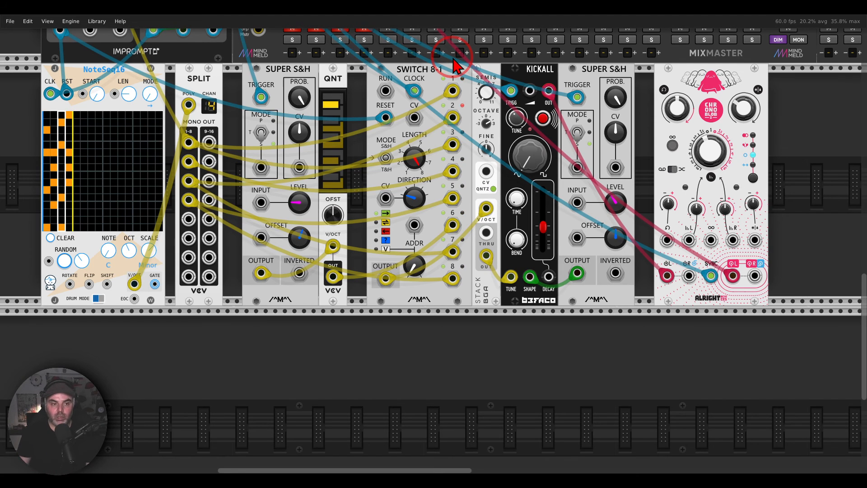
mouse_move(129, 69)
left_mouse_down()
mouse_move(135, 76)
mouse_move(128, 66)
left_mouse_up()
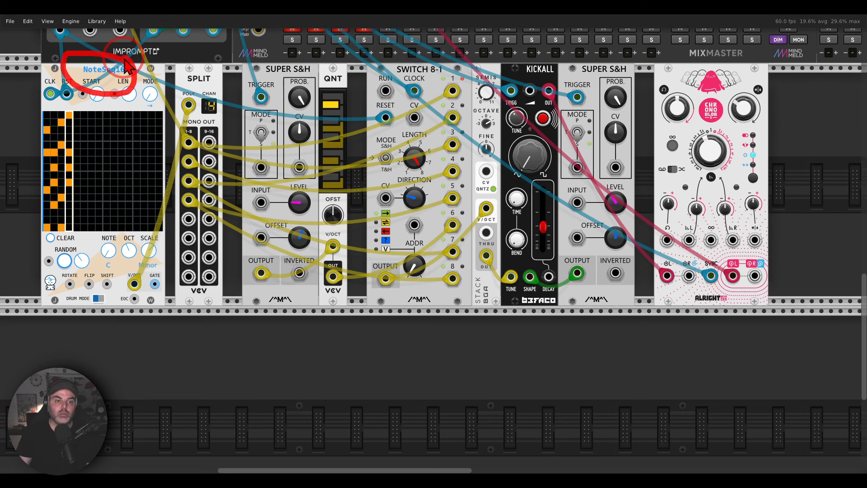
mouse_move(209, 66)
left_mouse_down()
mouse_move(176, 87)
mouse_move(188, 102)
mouse_move(221, 74)
left_mouse_up()
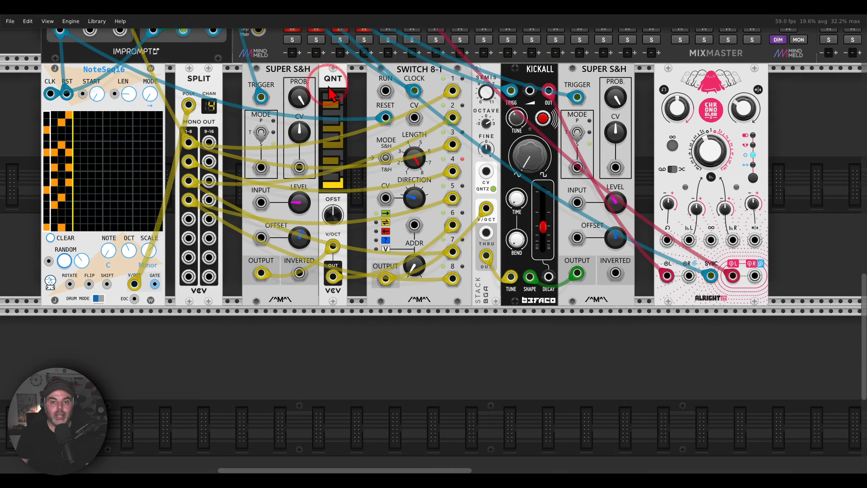
left_click_drag(442, 54, 412, 111)
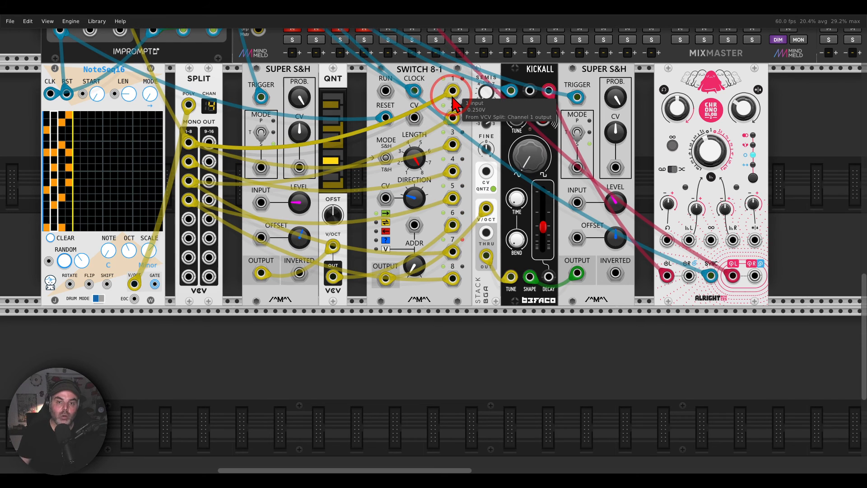
mouse_move(454, 154)
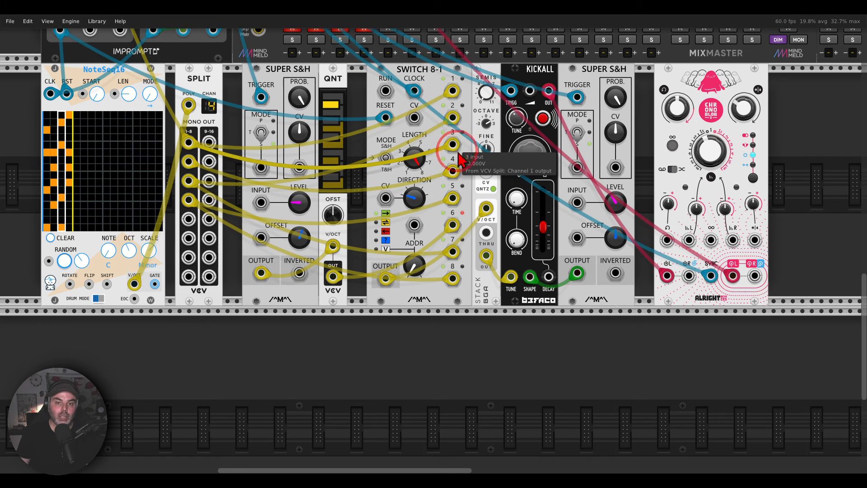
mouse_move(455, 174)
mouse_move(456, 201)
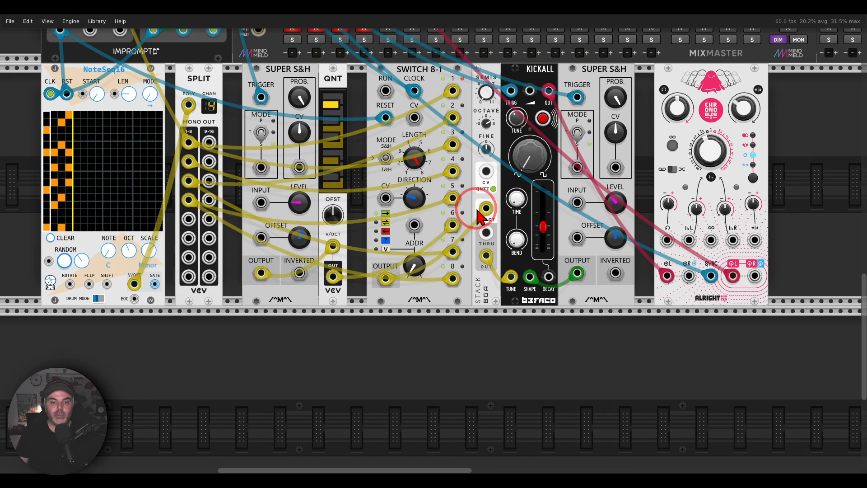
mouse_move(454, 200)
left_mouse_down()
mouse_move(428, 241)
mouse_move(465, 233)
mouse_move(395, 228)
mouse_move(367, 235)
mouse_move(359, 244)
mouse_move(368, 251)
left_mouse_up()
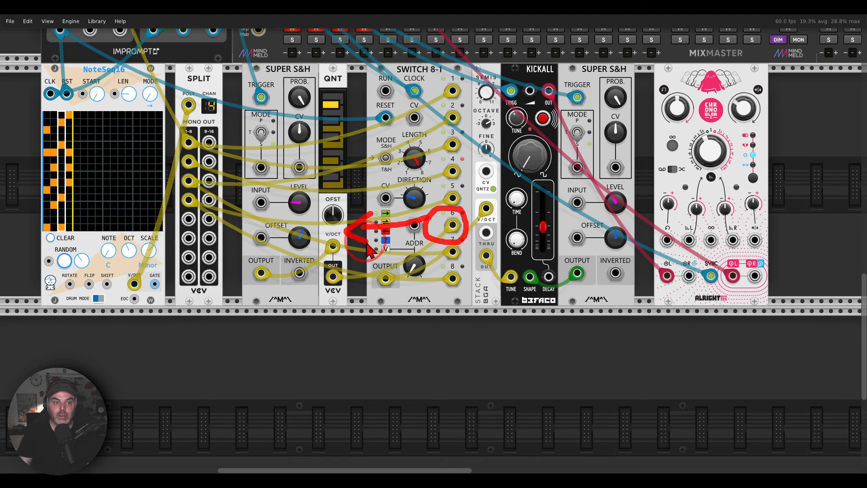
key("Escape")
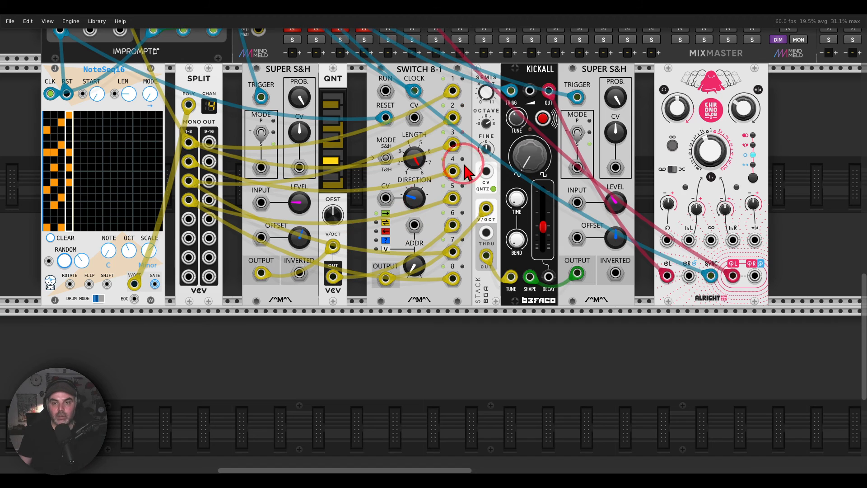
mouse_move(570, 54)
left_mouse_down()
mouse_move(544, 54)
mouse_move(567, 68)
mouse_move(664, 82)
left_mouse_up()
key("Escape")
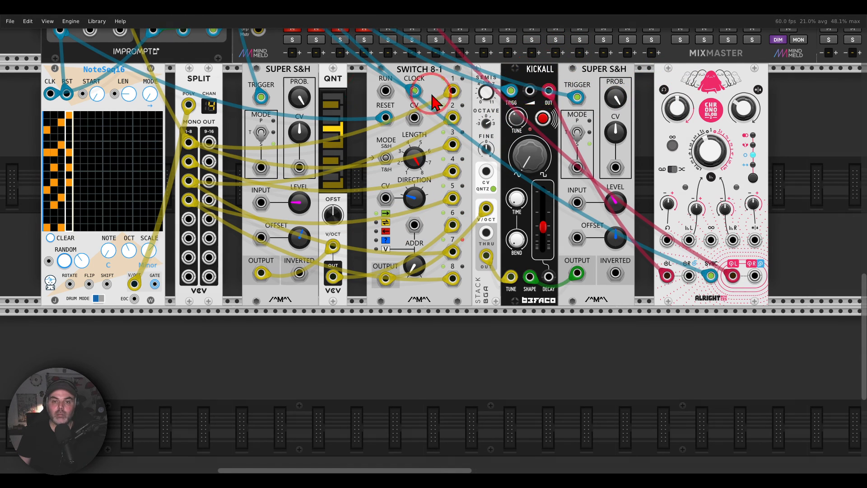
scroll(316, 68, "up", 1)
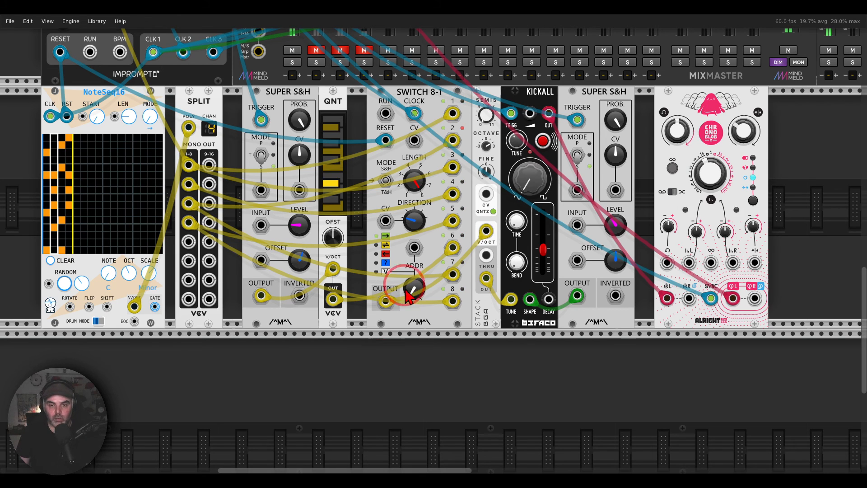
Trace the bass voice from SPLIT's first output to the KICKALL and CHOPPING KINKY chain, and unmute the BASS channel
mouse_move(469, 239)
left_mouse_down()
mouse_move(447, 261)
mouse_move(472, 235)
left_mouse_up()
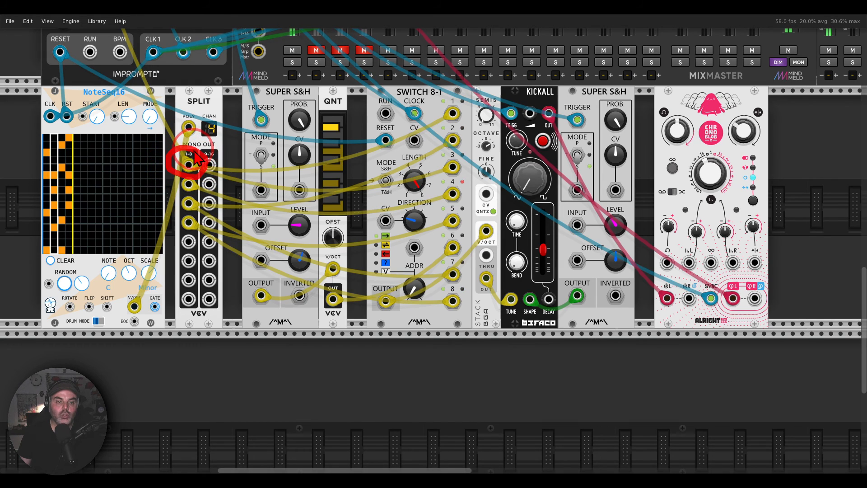
scroll(197, 159, "up", 10)
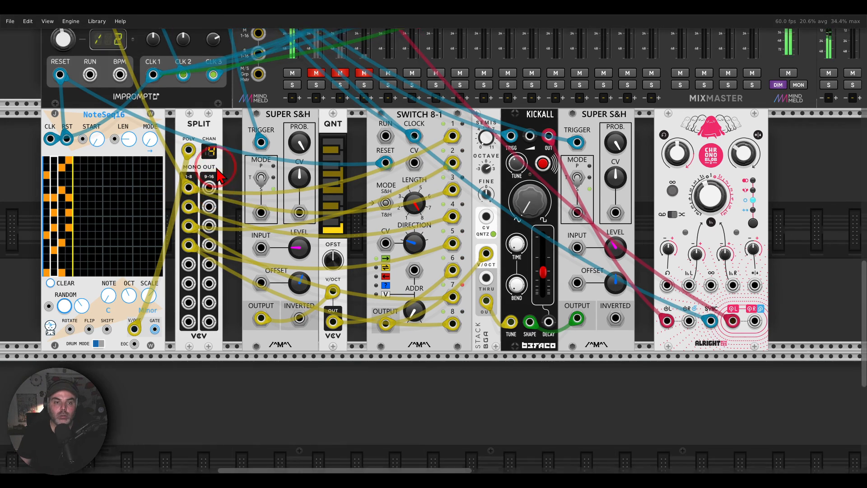
scroll(217, 173, "up", 4)
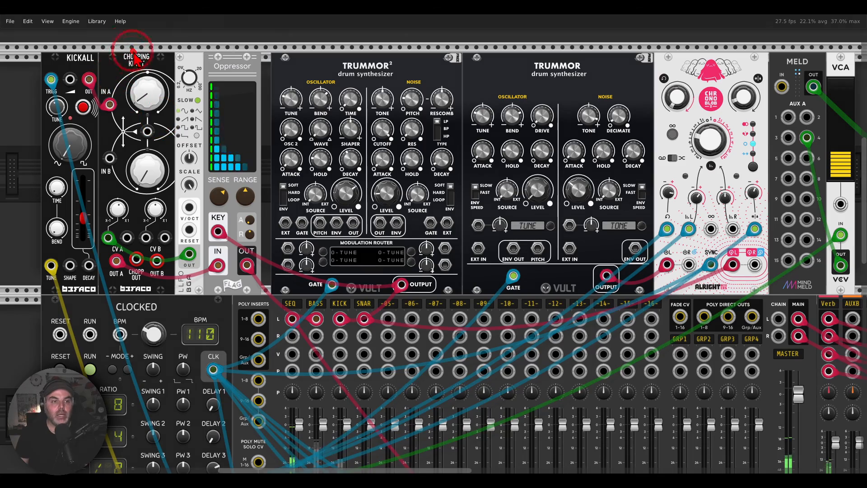
scroll(285, 258, "down", 4)
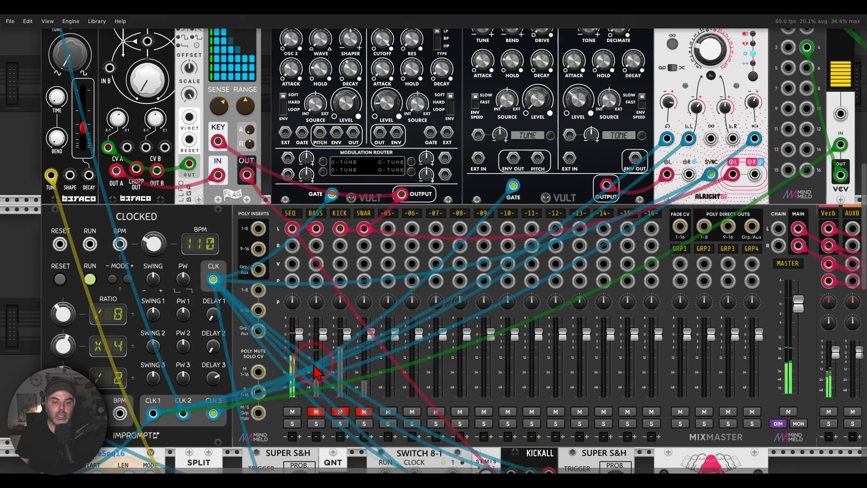
scroll(323, 352, "down", 5)
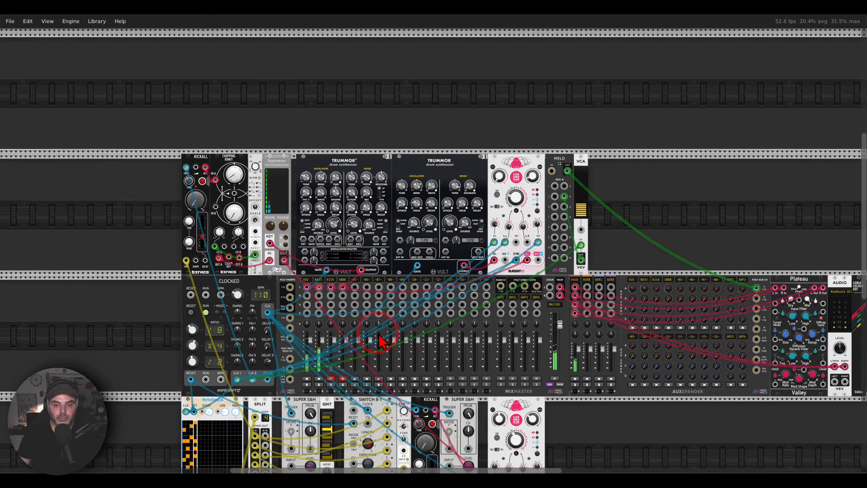
scroll(357, 248, "up", 2)
Review the Oppressor and both TRUMMOR drum modules, and unmute the KICK and SNAR mixer channels
left_click_drag(338, 235, 336, 242)
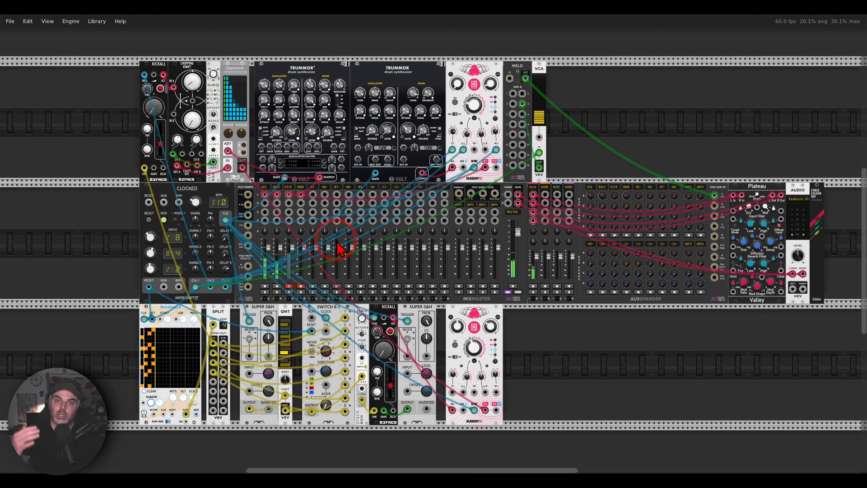
left_click(252, 88)
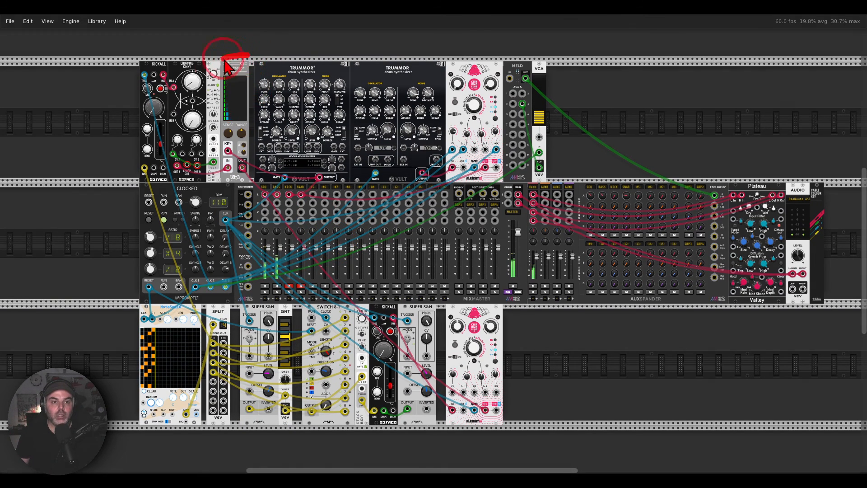
mouse_move(337, 65)
left_mouse_down()
mouse_move(281, 85)
mouse_move(324, 58)
left_mouse_up()
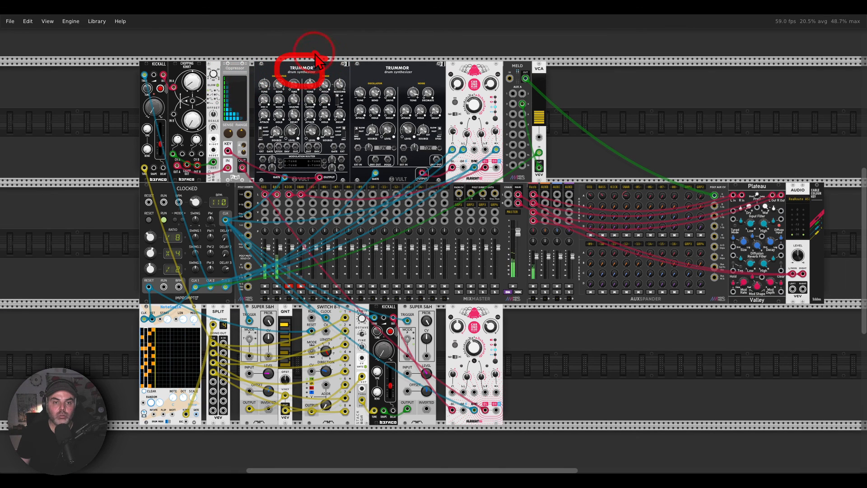
left_click_drag(397, 52, 419, 65)
left_click(288, 286)
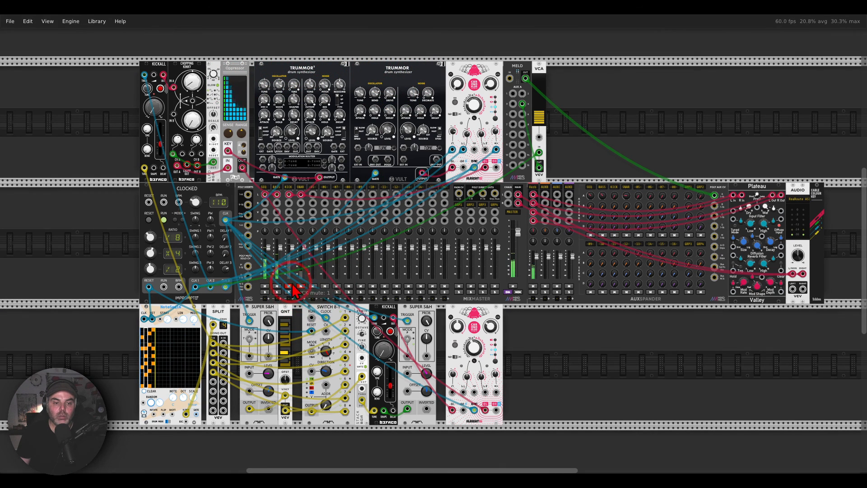
left_click(301, 286)
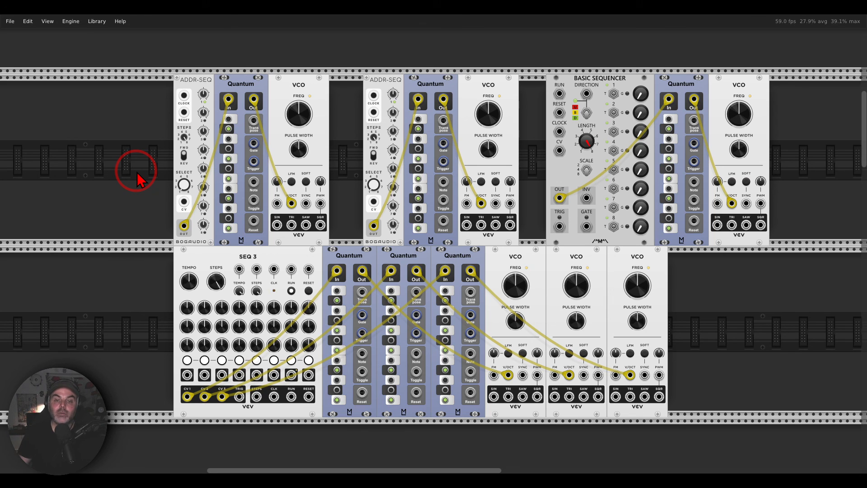
Examine the monophonic patch, where every sequencer output runs through its own Quantum module into a VCO
mouse_move(207, 69)
left_mouse_down()
mouse_move(211, 96)
mouse_move(201, 71)
left_mouse_up()
mouse_move(362, 75)
left_mouse_down()
mouse_move(368, 93)
mouse_move(400, 70)
left_mouse_up()
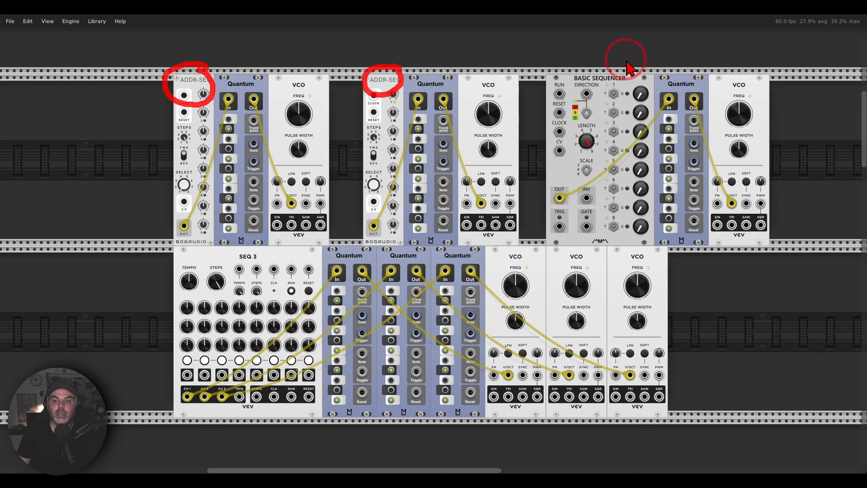
left_click_drag(622, 59, 623, 67)
mouse_move(273, 245)
left_mouse_down()
mouse_move(251, 248)
mouse_move(221, 271)
mouse_move(289, 255)
left_mouse_up()
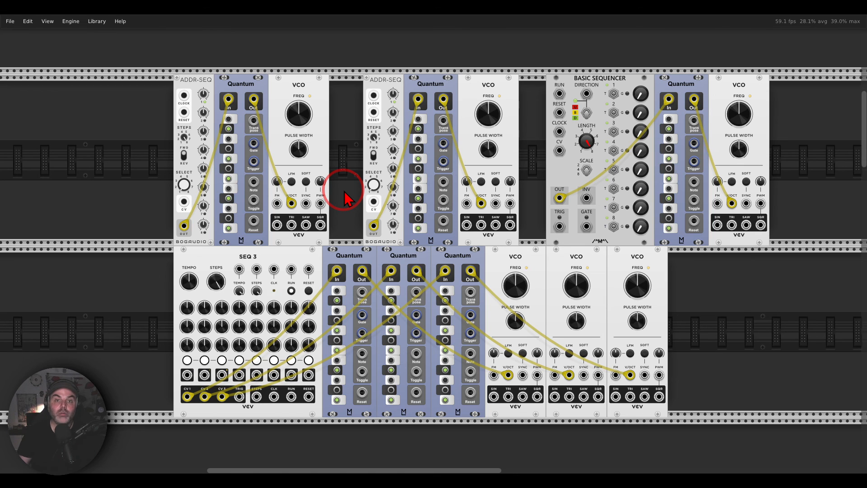
mouse_move(257, 88)
left_mouse_down()
mouse_move(228, 82)
mouse_move(270, 91)
left_mouse_up()
left_click_drag(436, 71, 448, 70)
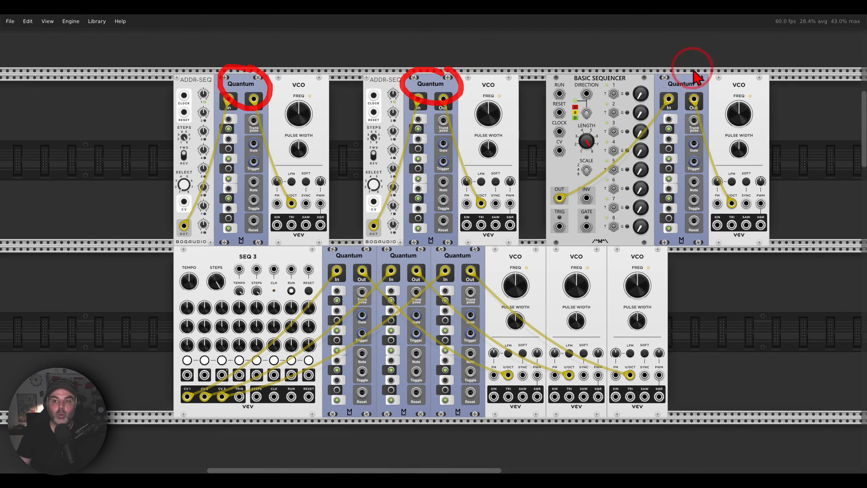
left_click_drag(694, 69, 691, 67)
mouse_move(485, 253)
left_mouse_down()
mouse_move(319, 223)
mouse_move(418, 293)
mouse_move(463, 238)
mouse_move(483, 248)
left_mouse_up()
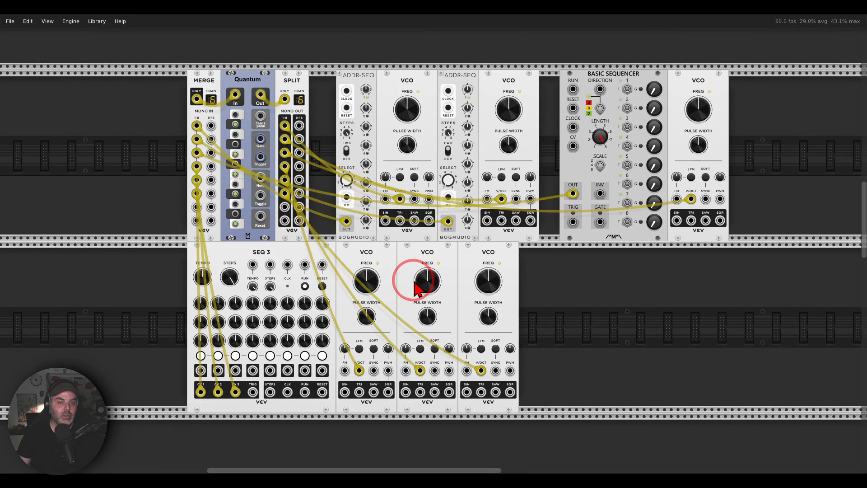
Examine the polyphonic version, where MERGE feeds all sequencer outputs through one Quantum and SPLIT distributes them to the VCOs
scroll(431, 271, "up", 1)
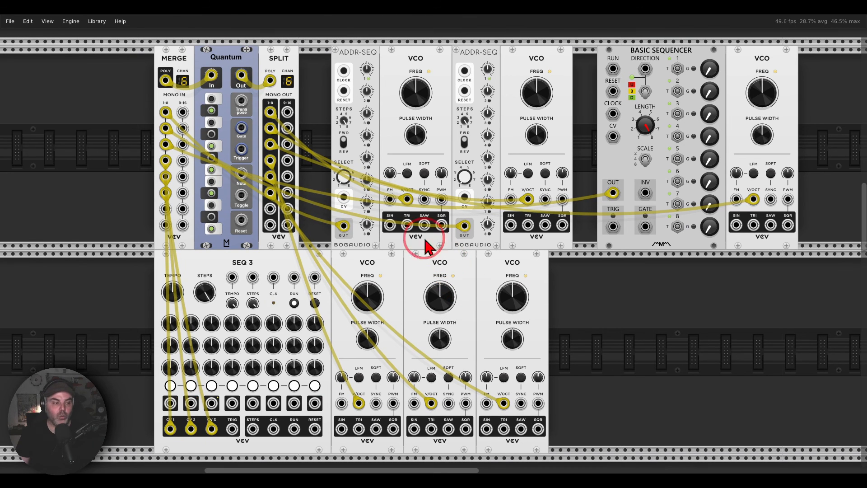
mouse_move(260, 44)
left_mouse_down()
mouse_move(193, 59)
mouse_move(261, 63)
mouse_move(257, 80)
left_mouse_up()
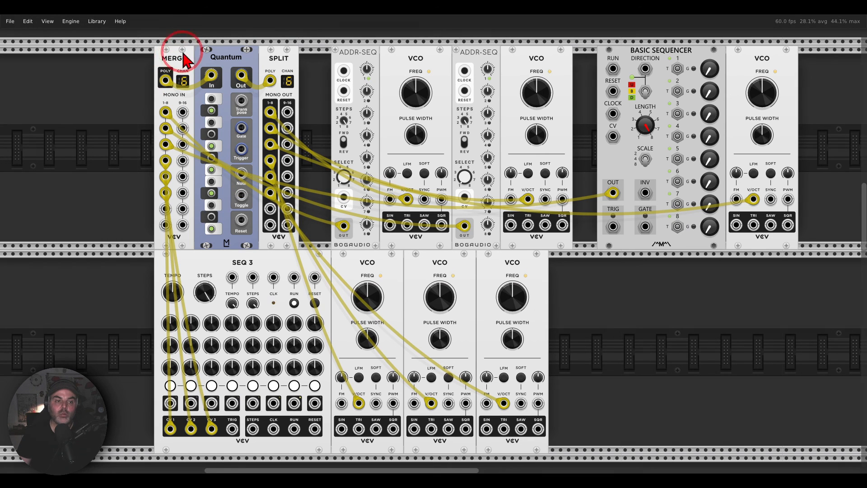
mouse_move(183, 52)
left_mouse_down()
mouse_move(150, 78)
mouse_move(192, 65)
mouse_move(201, 45)
mouse_move(210, 71)
left_mouse_up()
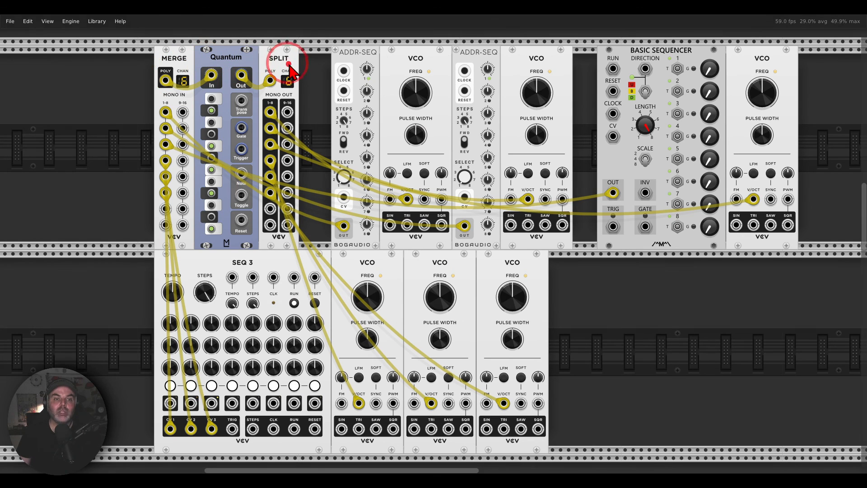
mouse_move(288, 64)
left_mouse_down()
mouse_move(257, 91)
mouse_move(288, 64)
left_mouse_up()
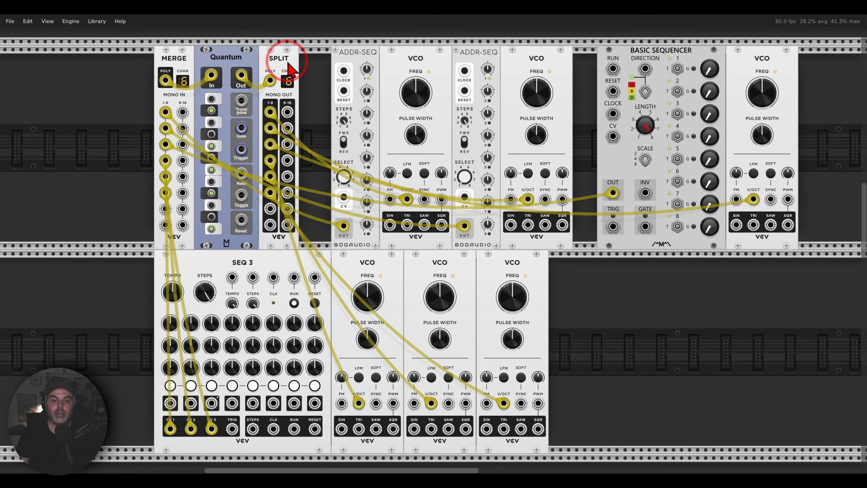
Turn on the performance meters and check the CPU load of the single SUPER S&H beside the POLYMULT
scroll(388, 217, "down", 5)
scroll(392, 226, "down", 8)
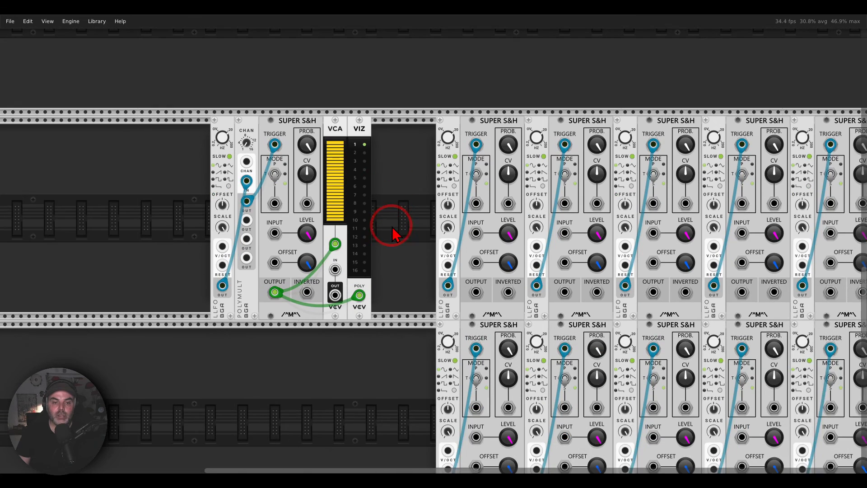
left_click_drag(407, 225, 488, 215)
scroll(358, 213, "up", 2)
scroll(362, 220, "up", 3)
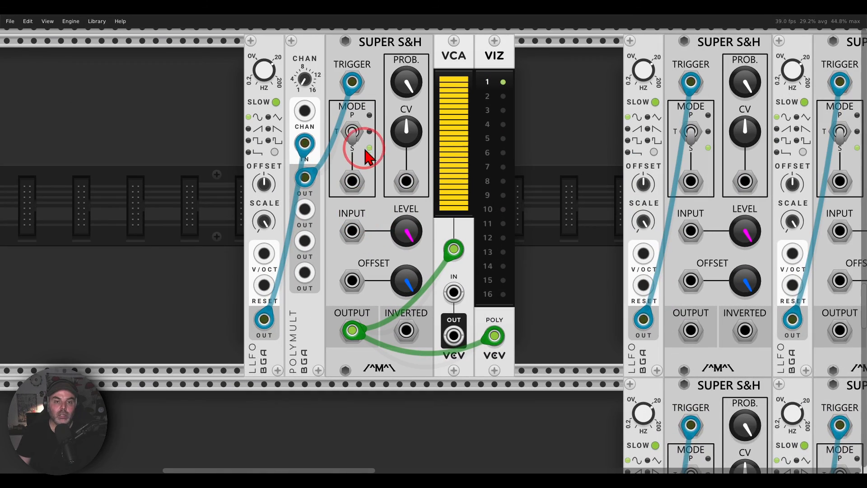
left_click(71, 21)
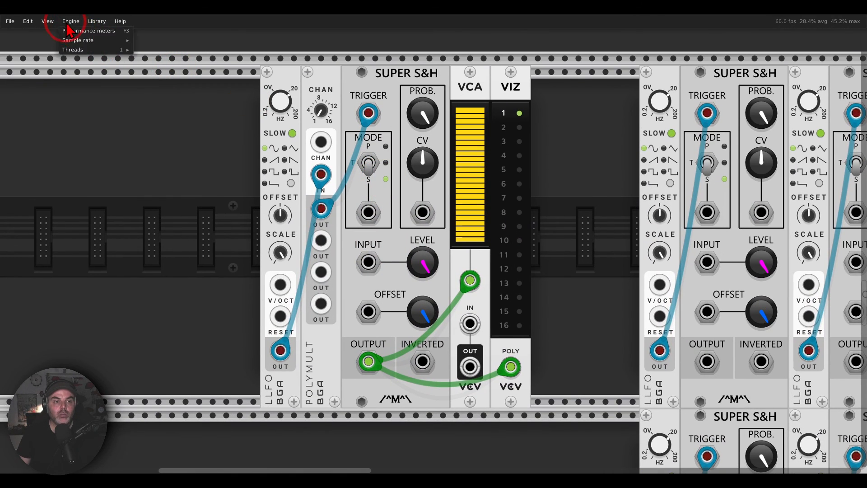
left_click(77, 29)
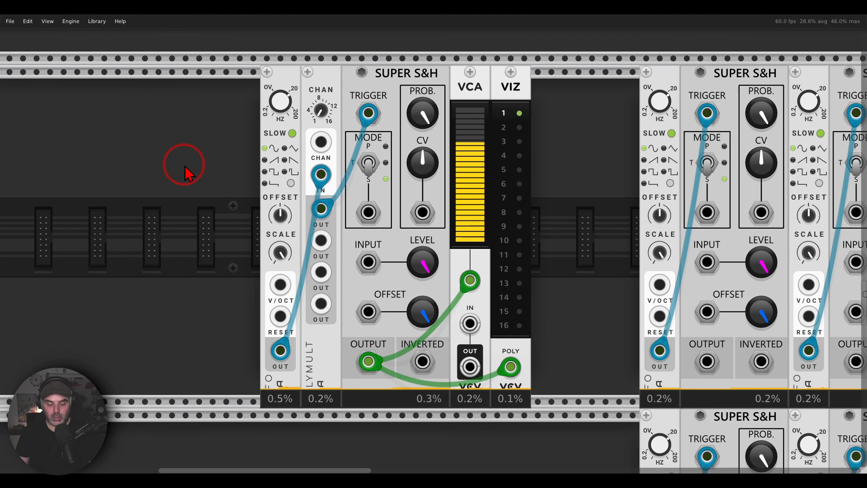
mouse_move(435, 54)
left_mouse_down()
mouse_move(378, 52)
mouse_move(418, 85)
mouse_move(432, 61)
left_mouse_up()
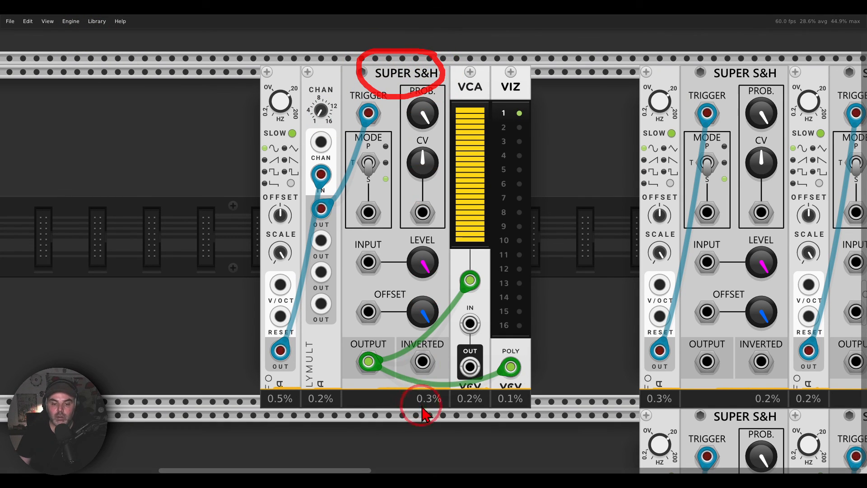
mouse_move(443, 375)
left_mouse_down()
mouse_move(406, 400)
mouse_move(453, 413)
mouse_move(448, 378)
left_mouse_up()
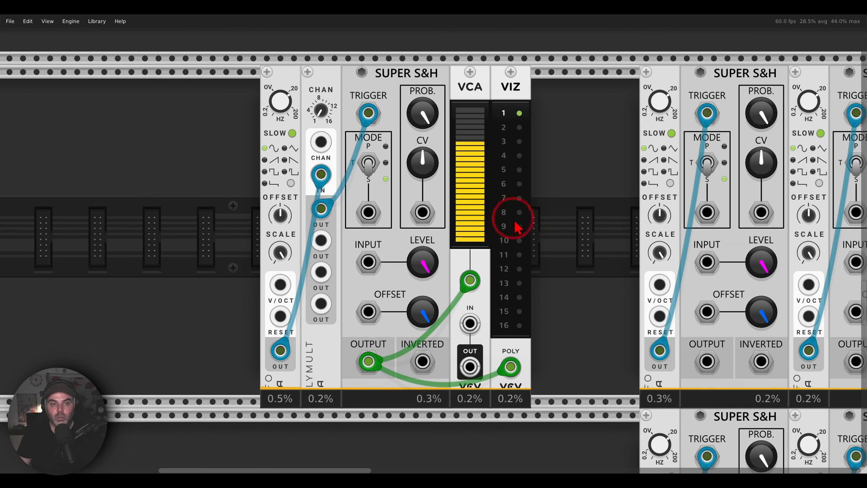
Set the POLYMULT to 16 channels, trace the LLFO trigger through SUPER S&H to VCA and VIZ, and check SUPER S&H's CPU load
left_click_drag(322, 111, 322, 54)
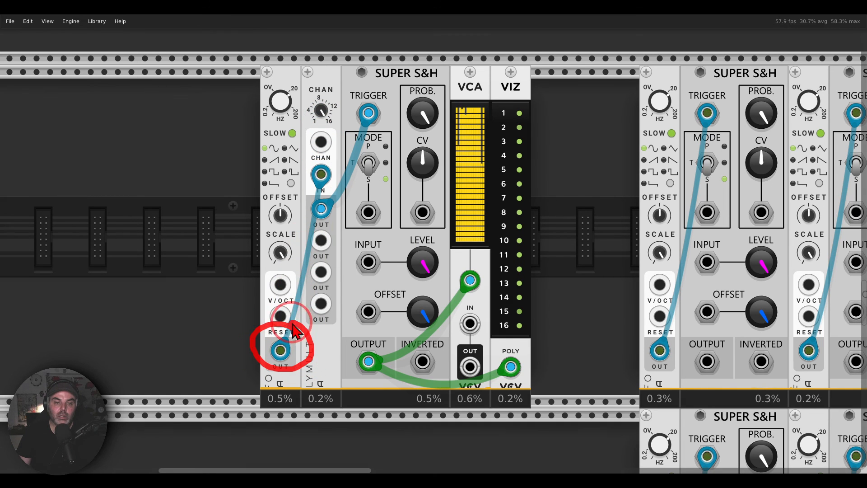
mouse_move(330, 74)
left_mouse_down()
mouse_move(352, 131)
mouse_move(343, 79)
mouse_move(341, 107)
mouse_move(392, 98)
mouse_move(378, 131)
mouse_move(382, 92)
left_mouse_up()
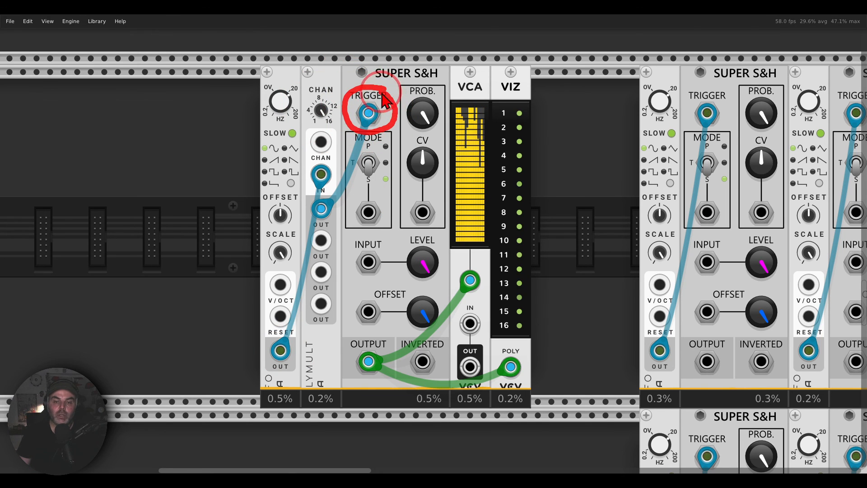
mouse_move(550, 93)
left_mouse_down()
mouse_move(520, 84)
mouse_move(417, 246)
mouse_move(543, 341)
mouse_move(579, 137)
mouse_move(548, 91)
left_mouse_up()
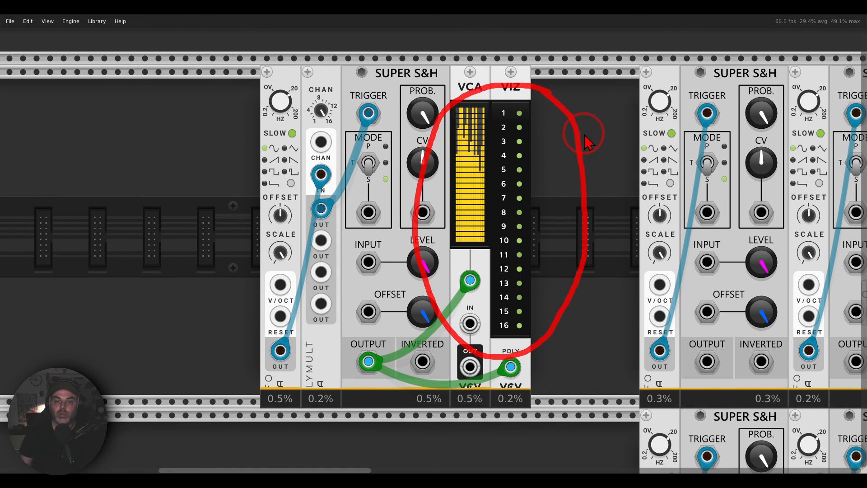
key("Escape")
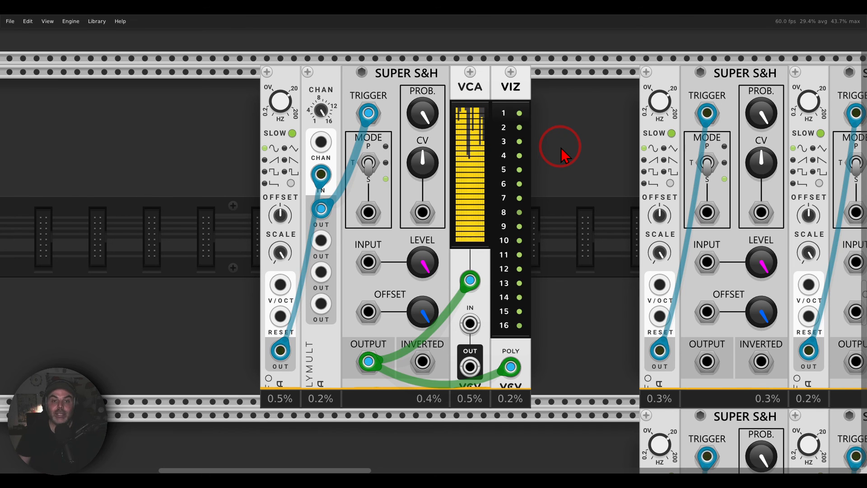
mouse_move(426, 66)
left_mouse_down()
mouse_move(354, 74)
mouse_move(447, 76)
mouse_move(432, 67)
left_mouse_up()
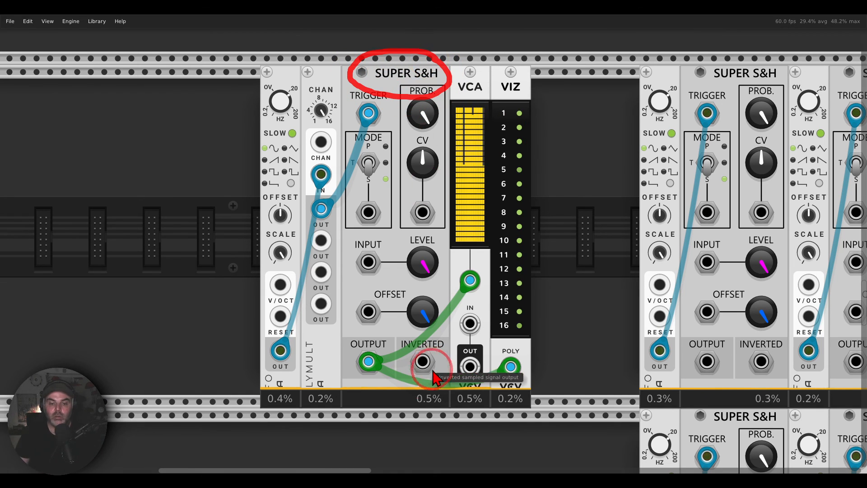
mouse_move(438, 396)
left_mouse_down()
mouse_move(393, 397)
mouse_move(434, 414)
mouse_move(449, 393)
mouse_move(429, 384)
left_mouse_up()
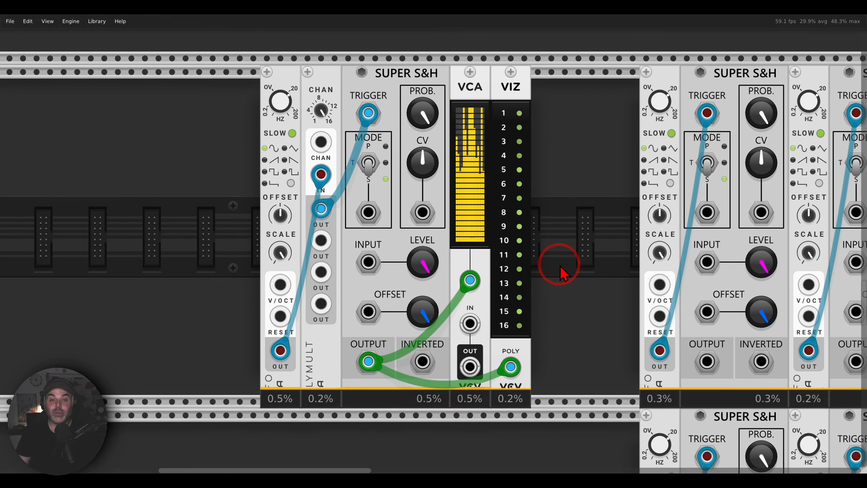
Compare the CPU loads of the separate monophonic LLFO and SUPER S&H pairs with those of the polyphonic chain
left_click_drag(589, 292, 350, 255)
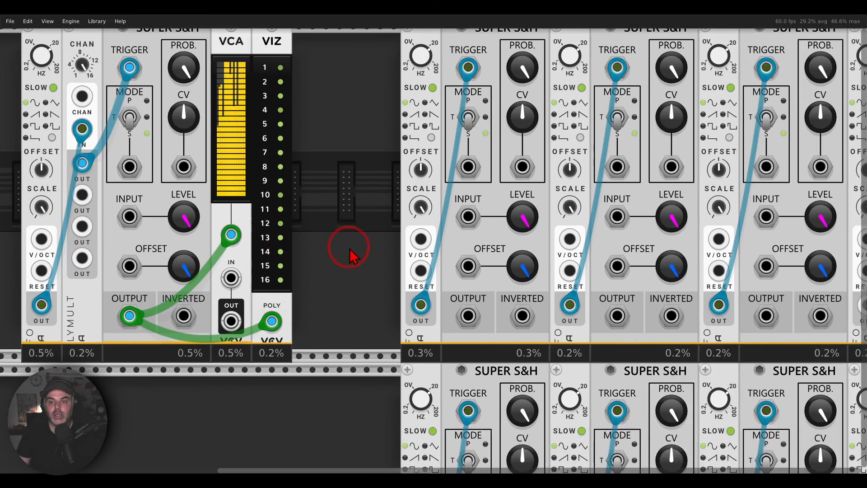
scroll(372, 247, "down", 3)
left_click_drag(582, 299, 309, 236)
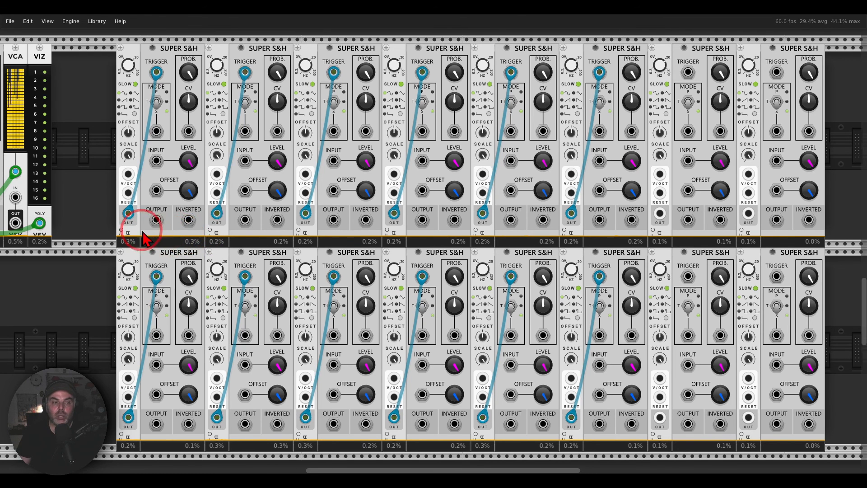
left_click_drag(135, 234, 305, 240)
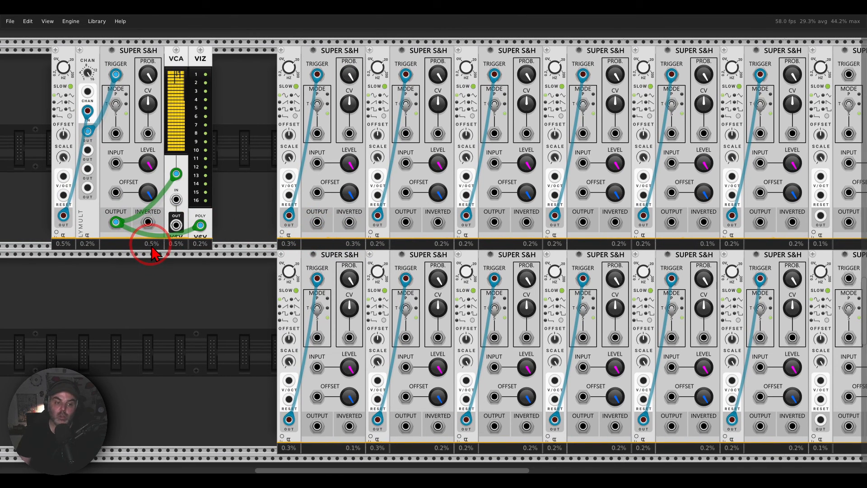